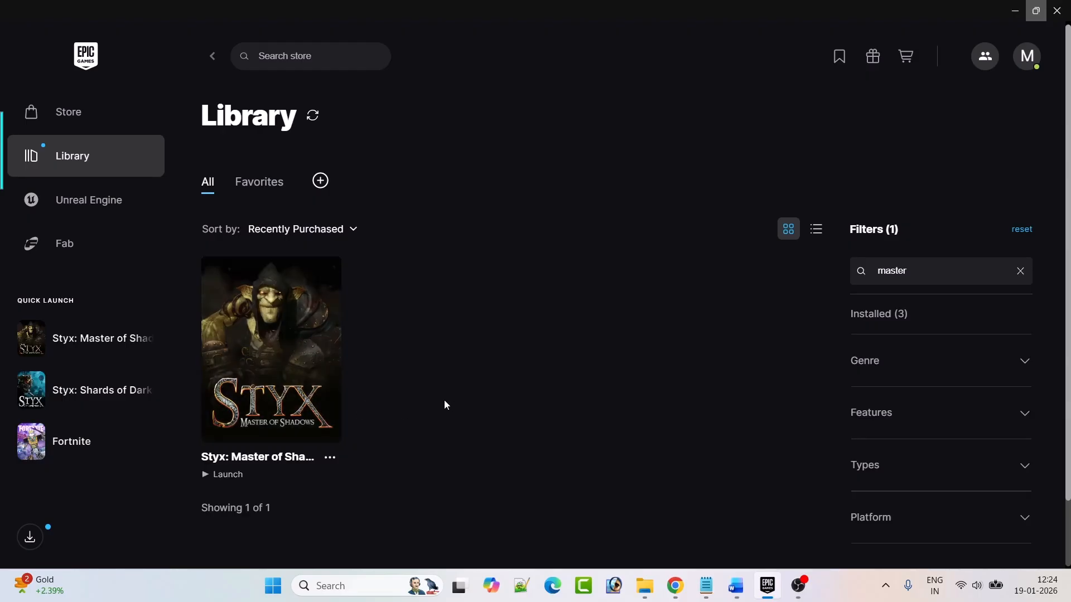
Check Fix 1 in the Word document, then open the Documents\My Games\Styx\StyxGame\Config folder in File Explorer.
click(736, 586)
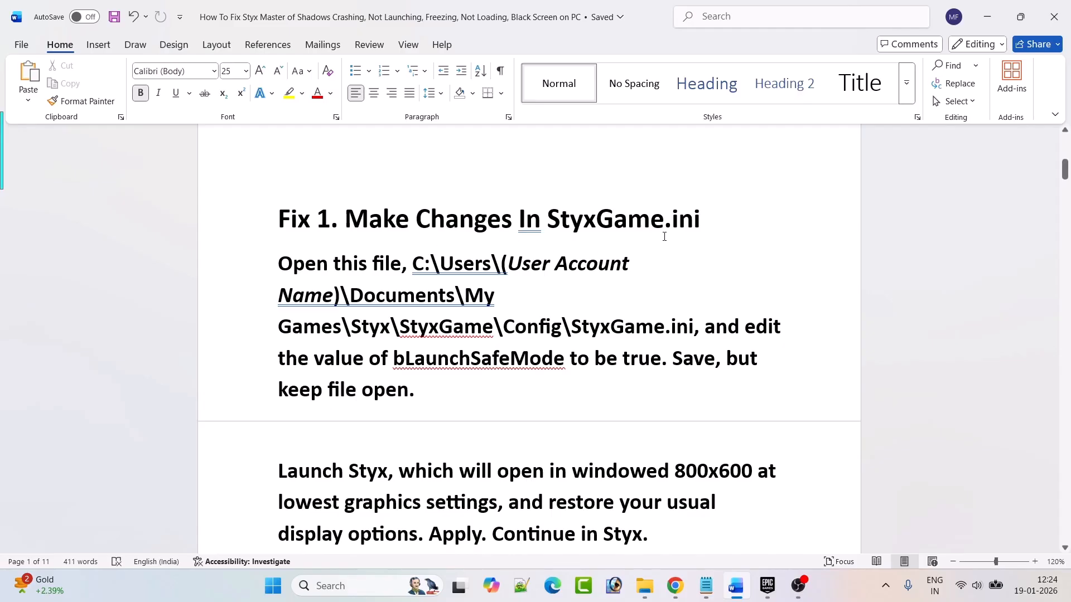
key(alt+Tab)
click(531, 305)
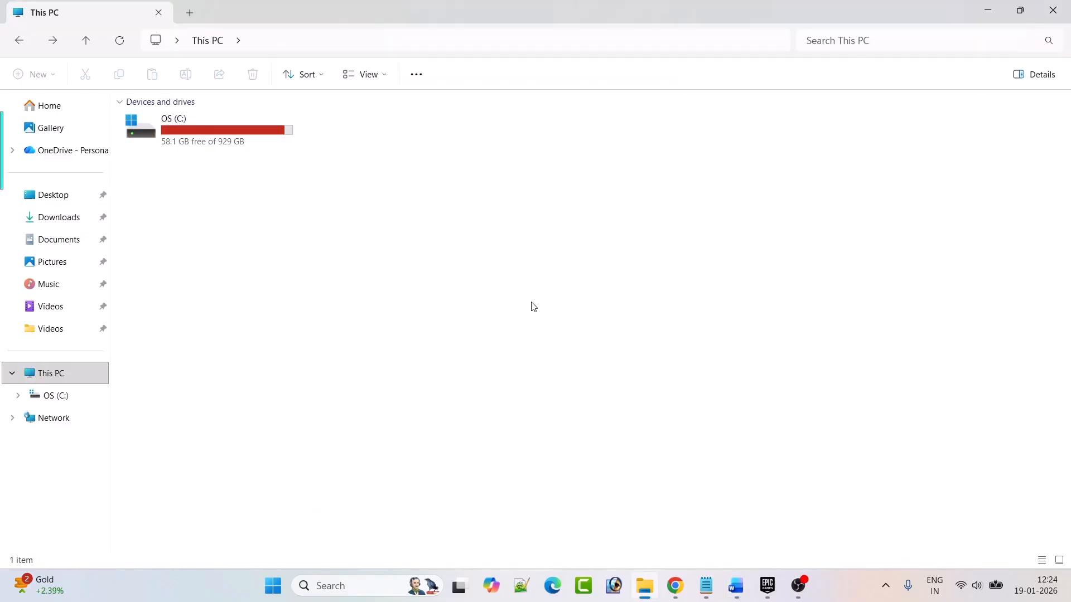
click(52, 245)
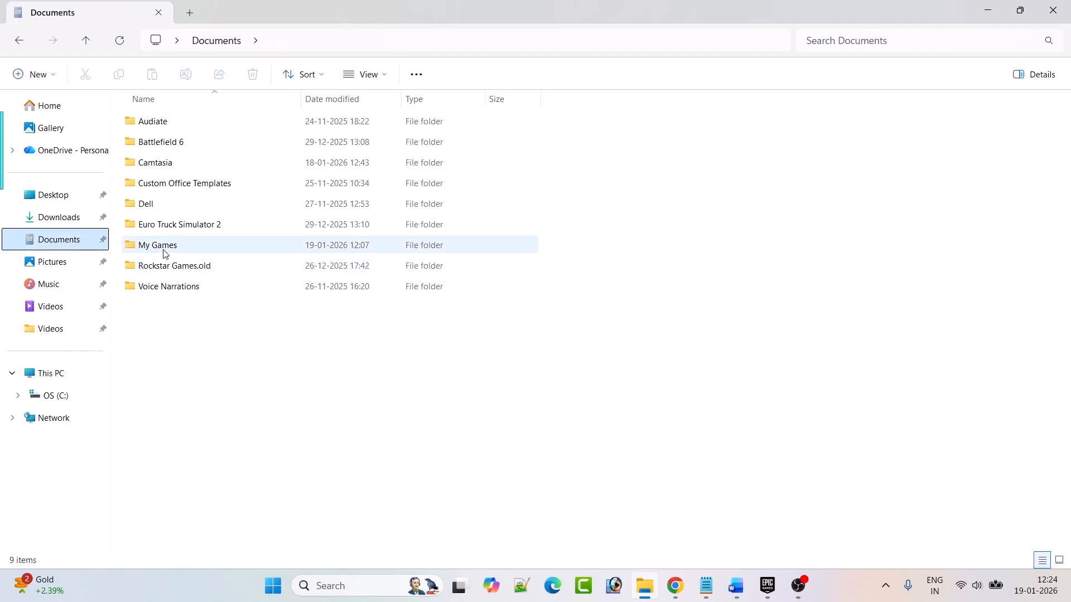
click(166, 255)
double_click(166, 254)
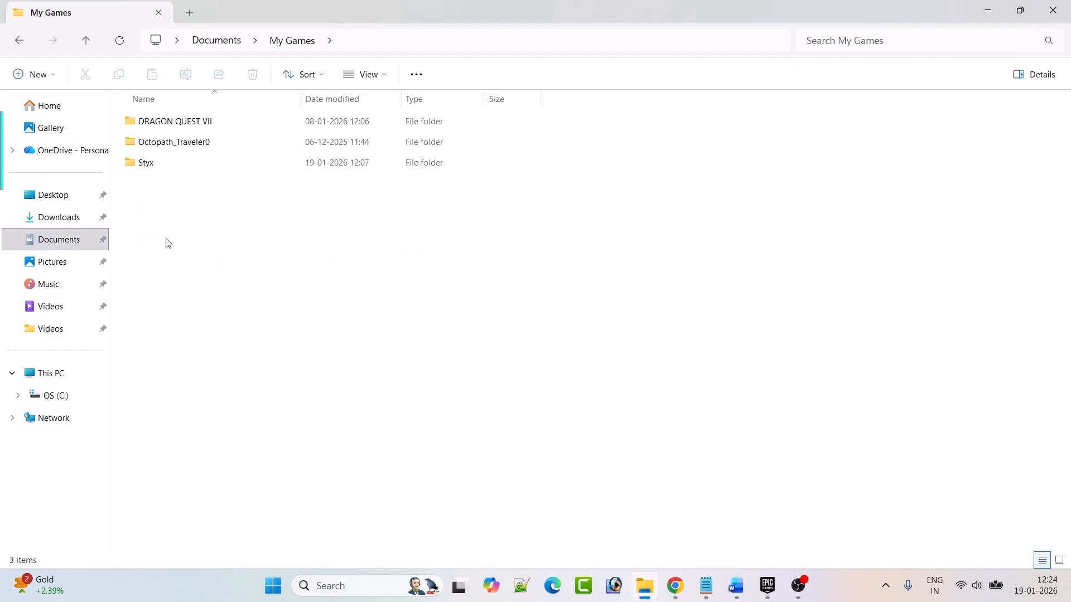
double_click(163, 163)
double_click(161, 167)
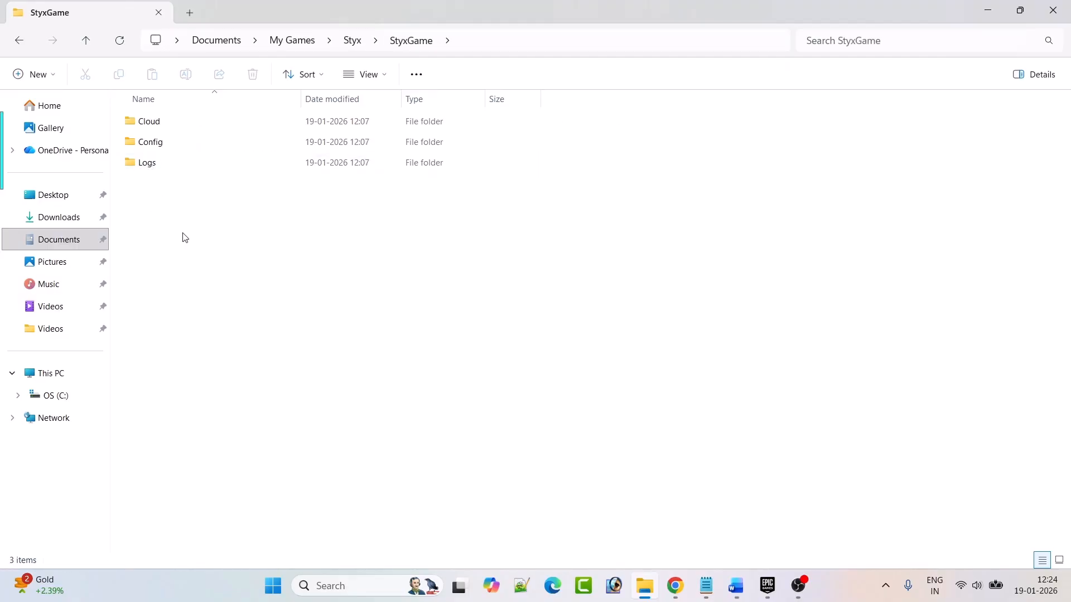
double_click(163, 143)
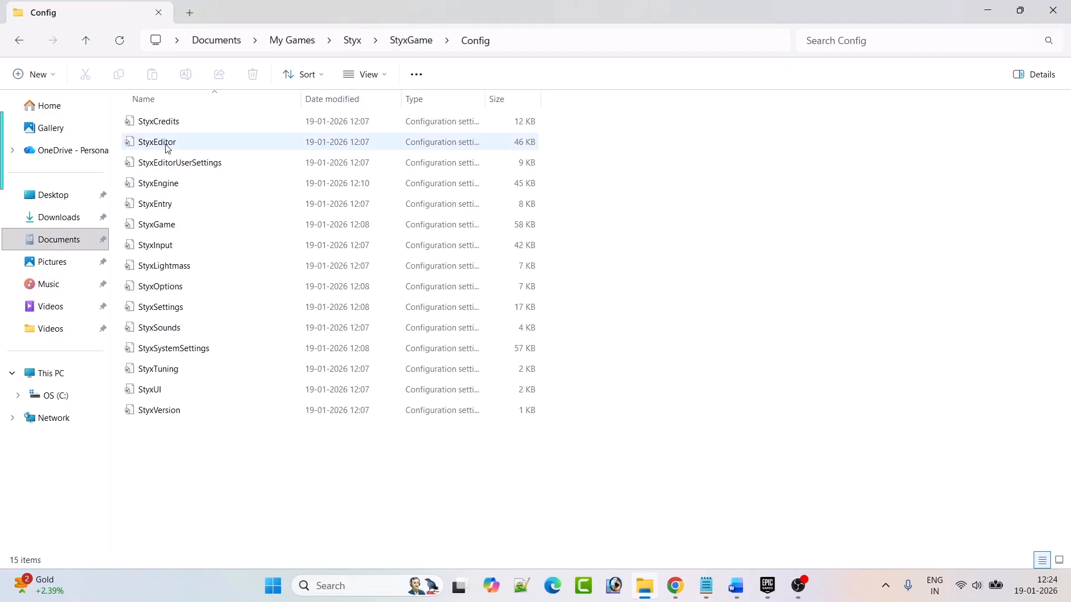
Open the StyxGame configuration file from the Config folder in Notepad.
key(alt+Tab)
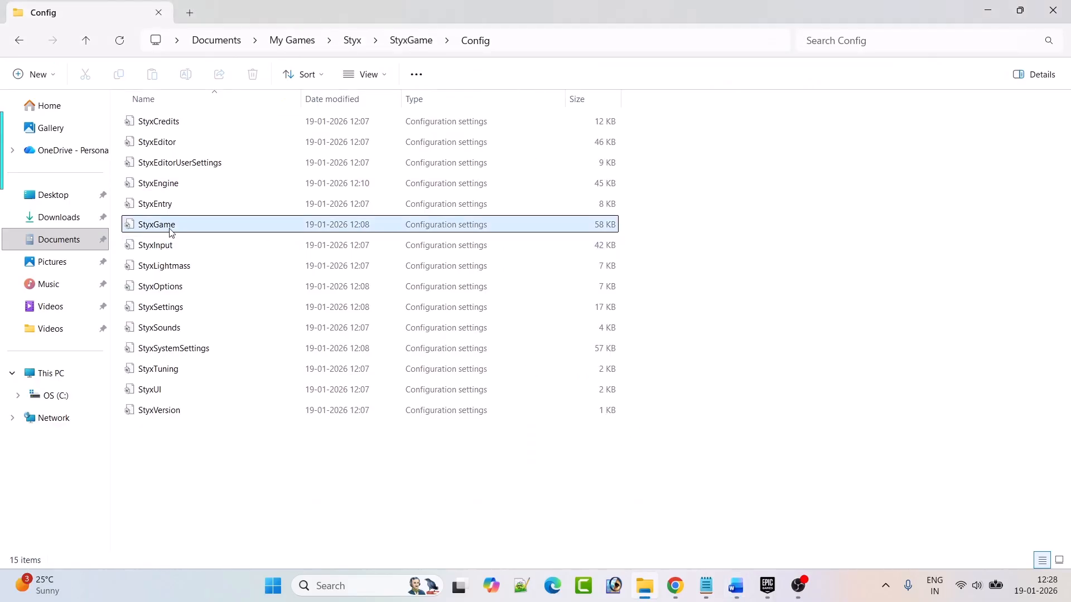
click(177, 227)
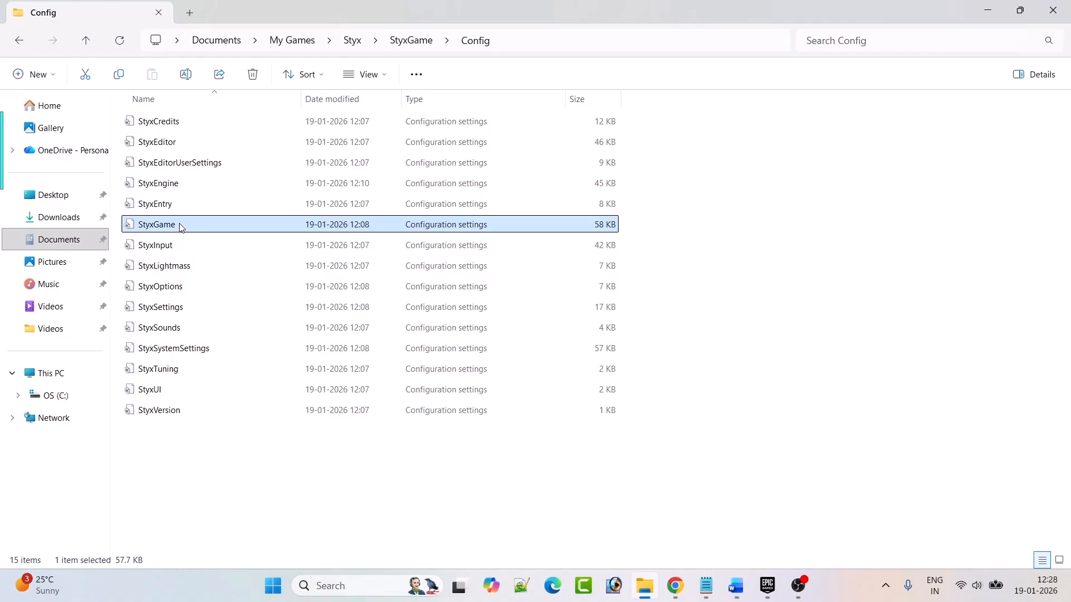
right_click(181, 228)
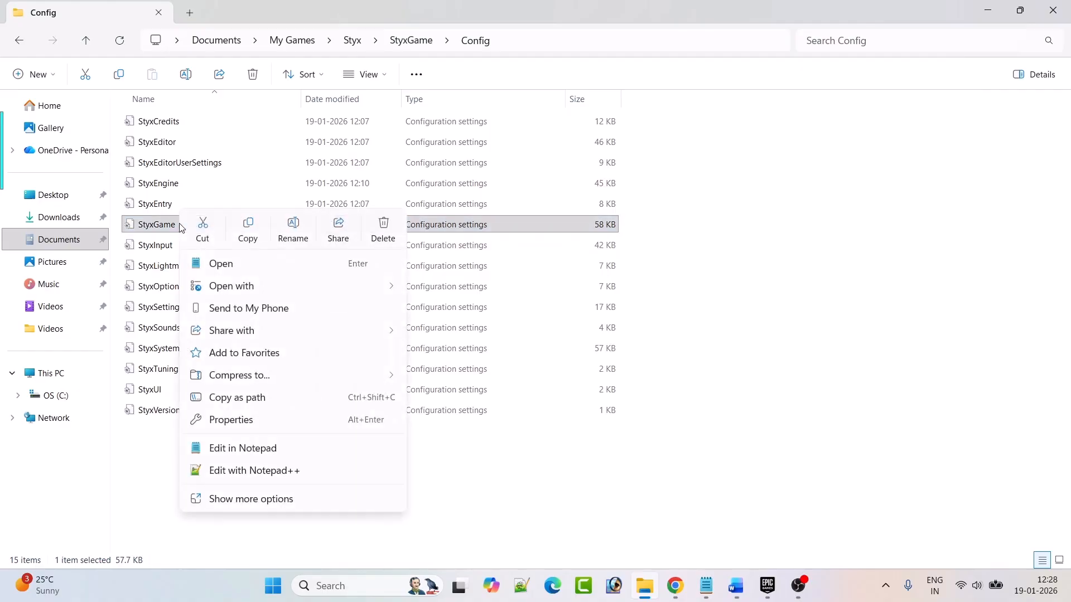
click(237, 264)
Find the bLaunchSafeMode entry in StyxGame.ini.
key(ctrl+f)
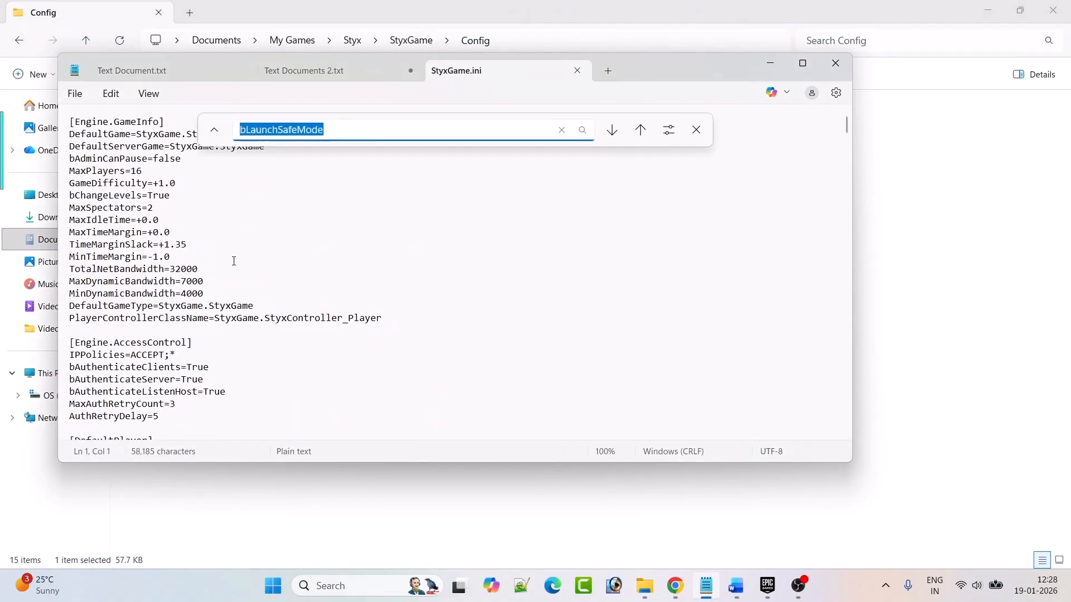
click(338, 131)
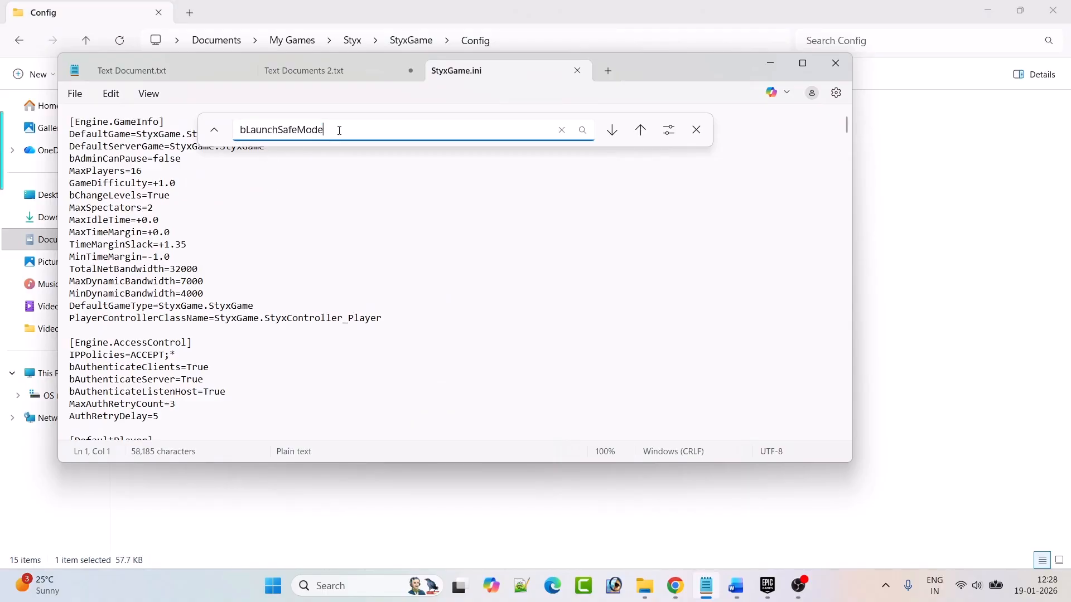
key(Return)
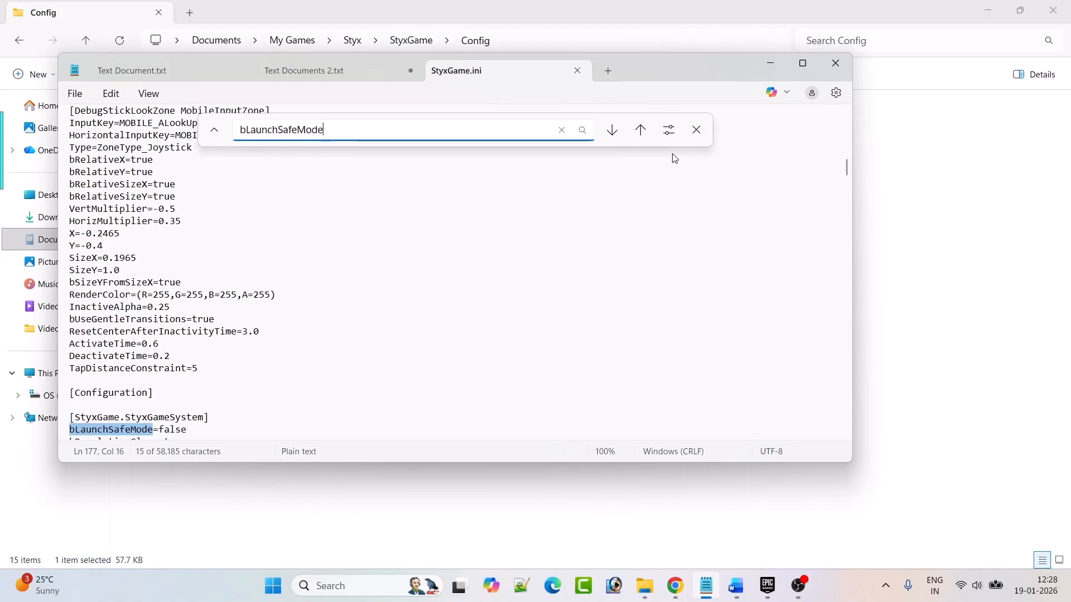
click(697, 130)
scroll(334, 319, down, 4)
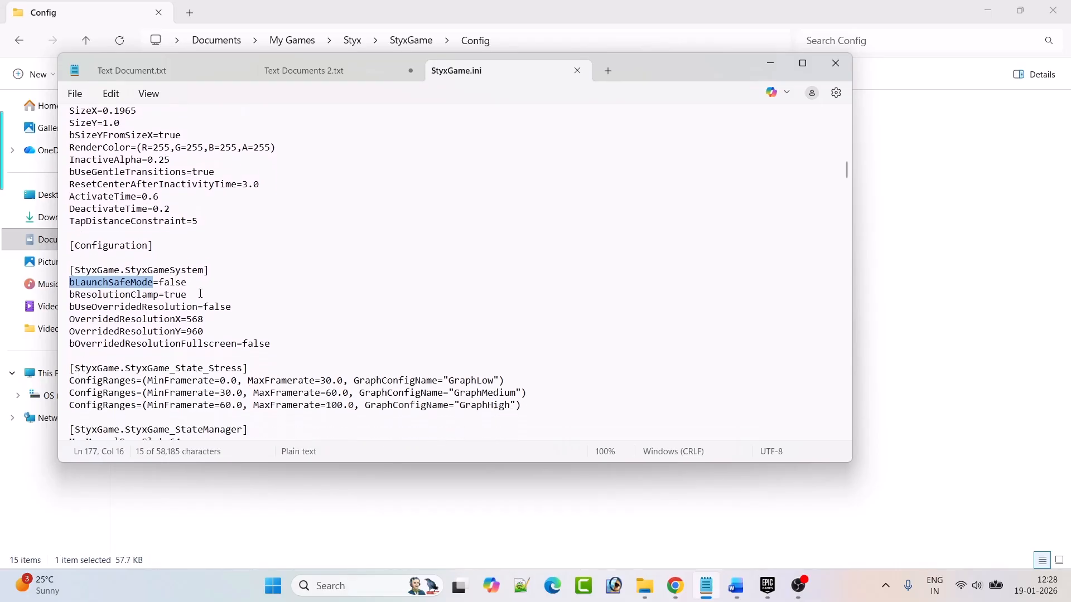
Set bLaunchSafeMode to true in StyxGame.ini and save the file.
drag(187, 282, 160, 282)
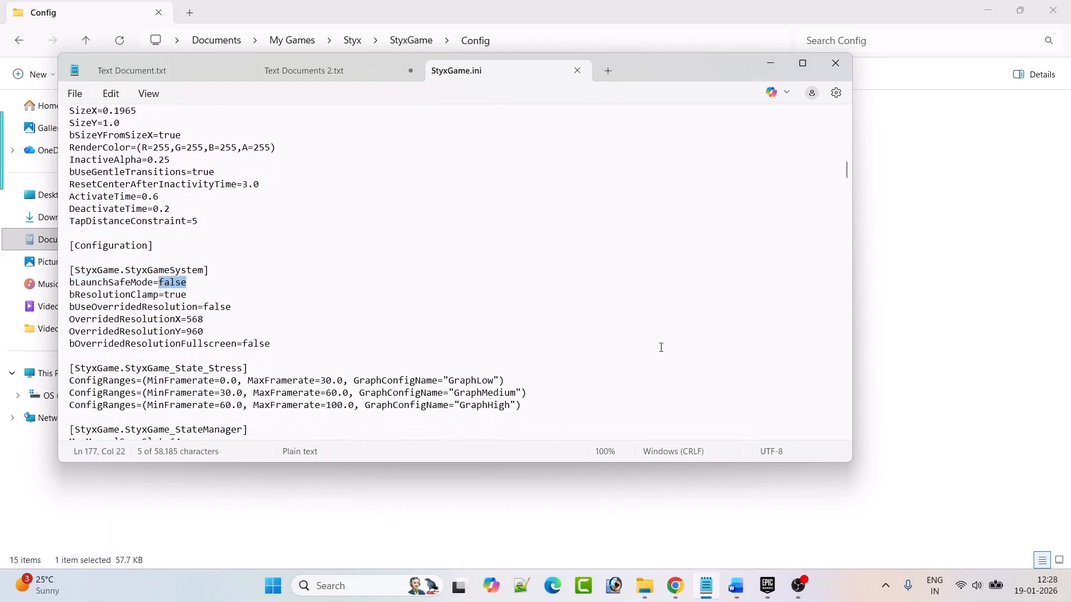
text(true)
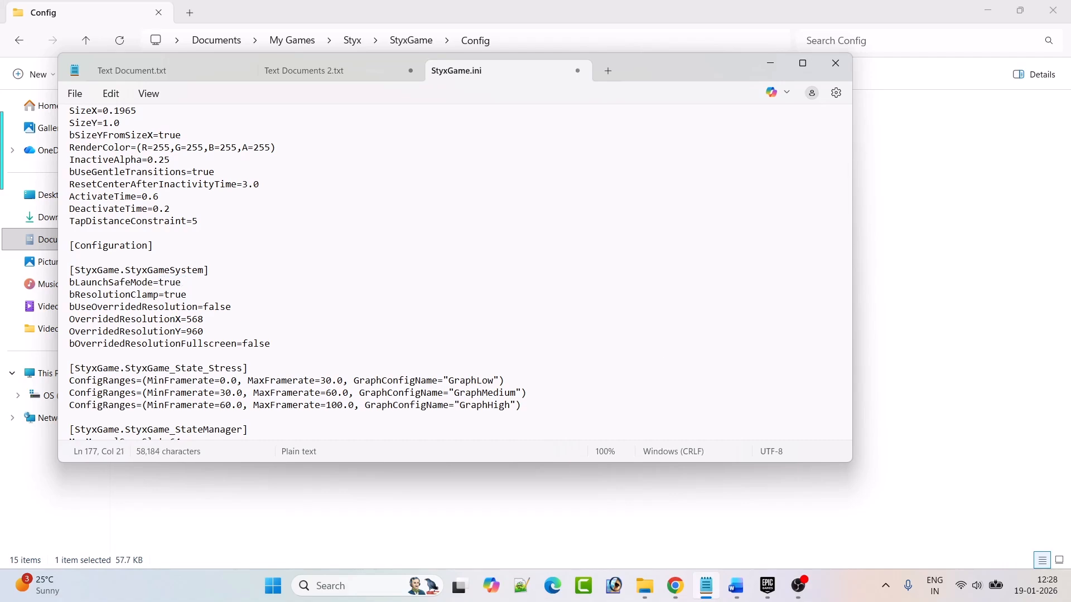
click(75, 94)
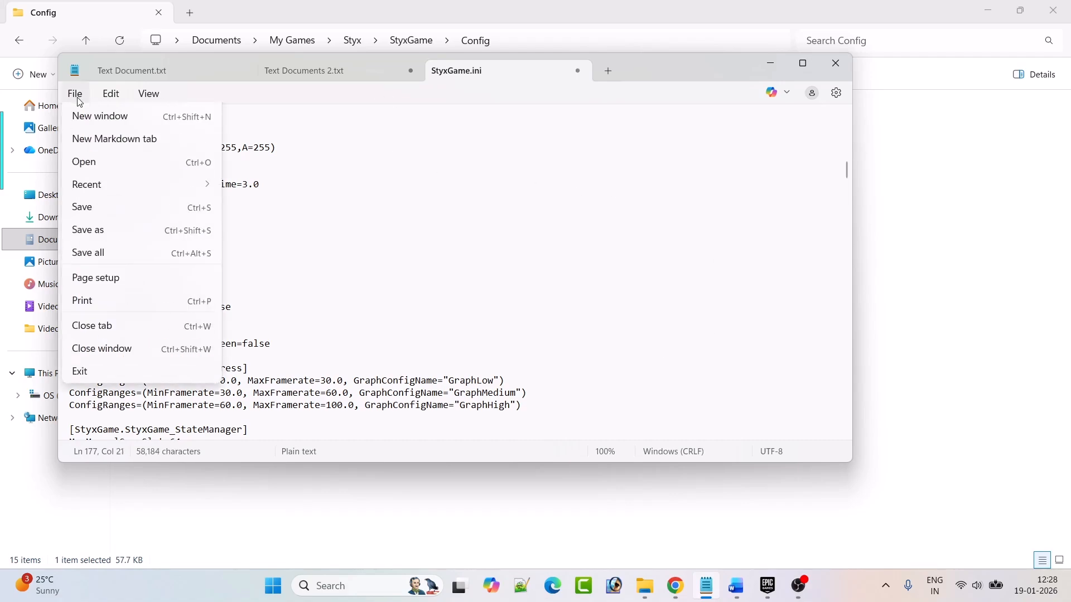
click(90, 231)
Read the remaining Fix 1 instructions in Word on keeping the file open, launching Styx and restoring bLaunchSafeMode.
key(alt+Tab)
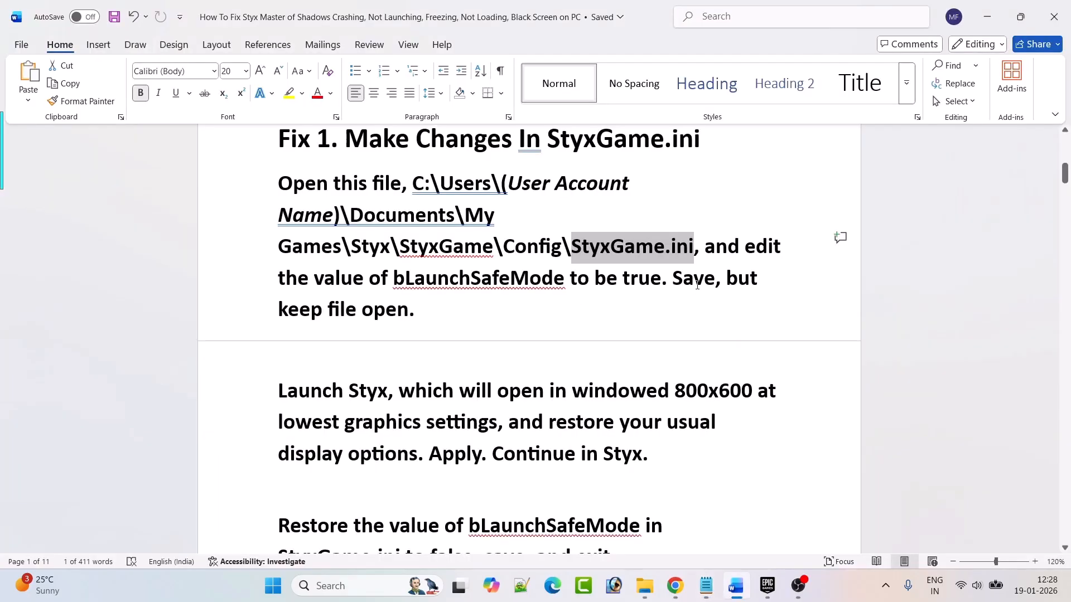
drag(674, 279, 417, 309)
click(706, 586)
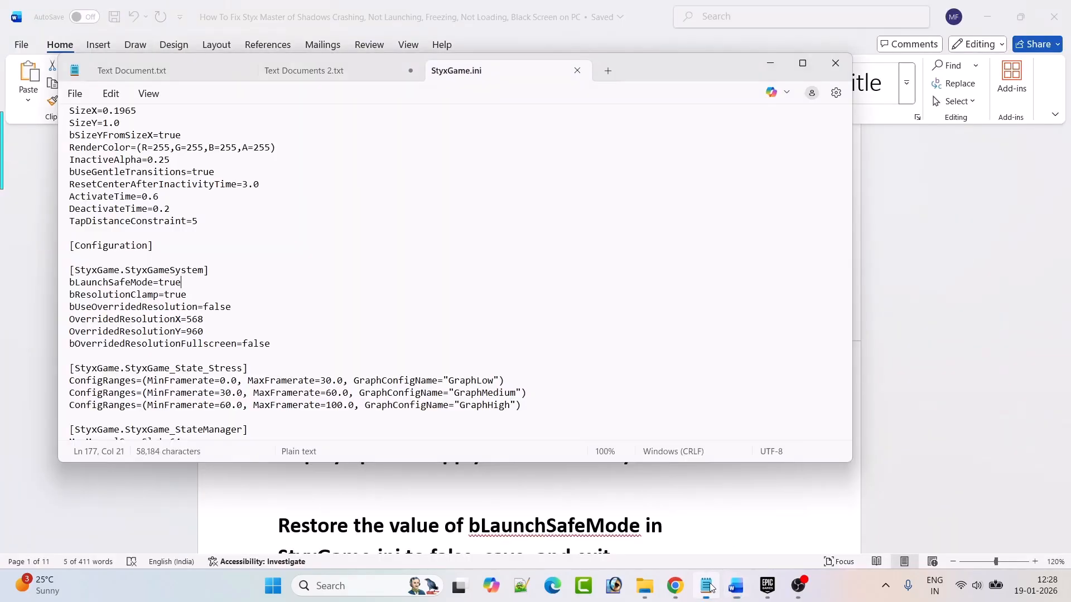
key(alt+Tab)
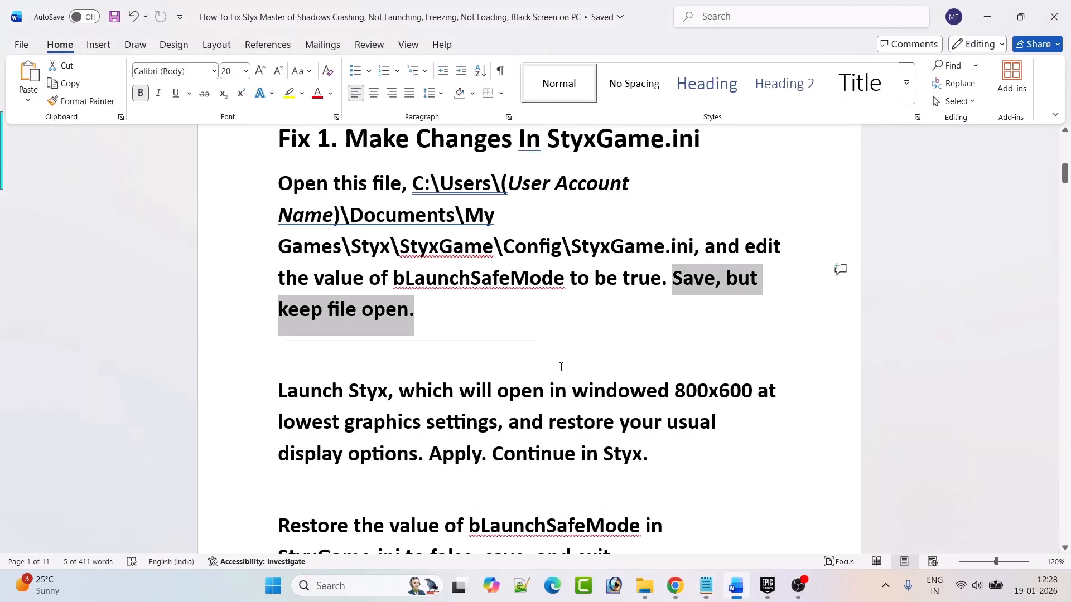
scroll(388, 356, down, 1)
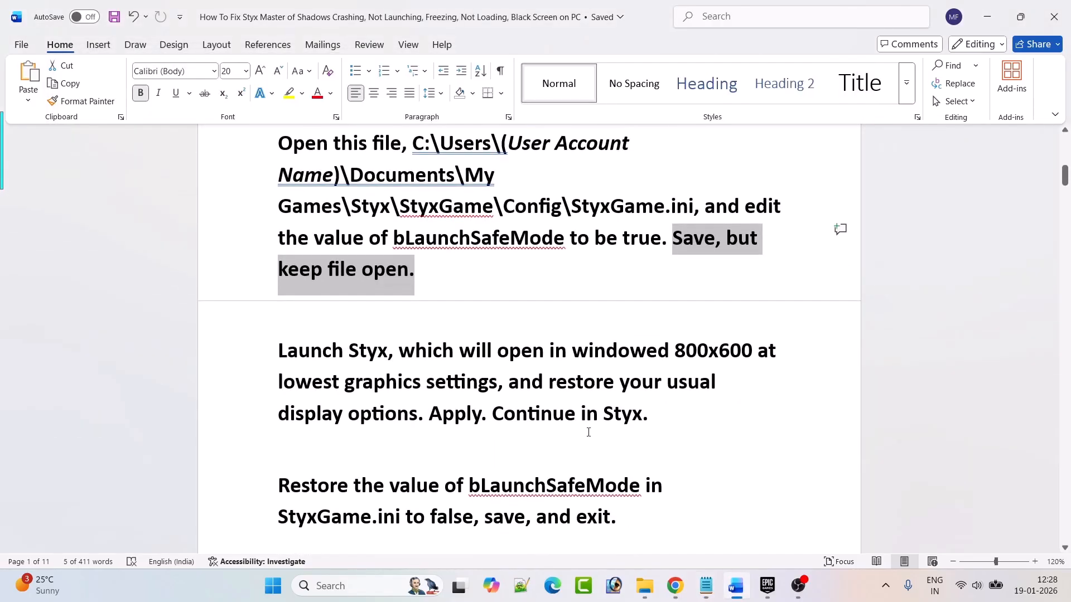
click(767, 586)
key(alt+Tab)
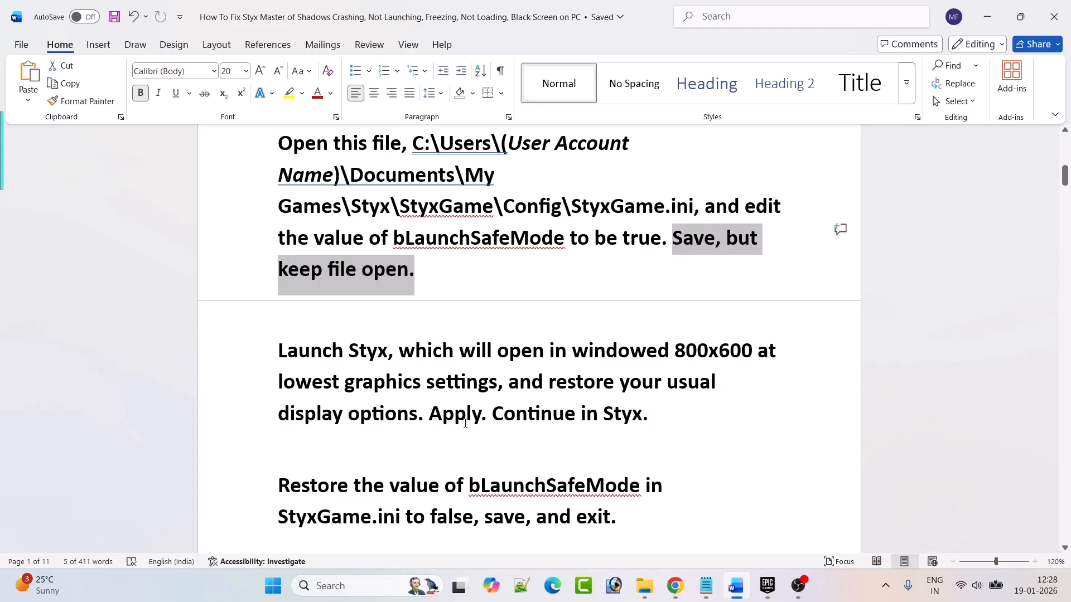
scroll(620, 418, down, 3)
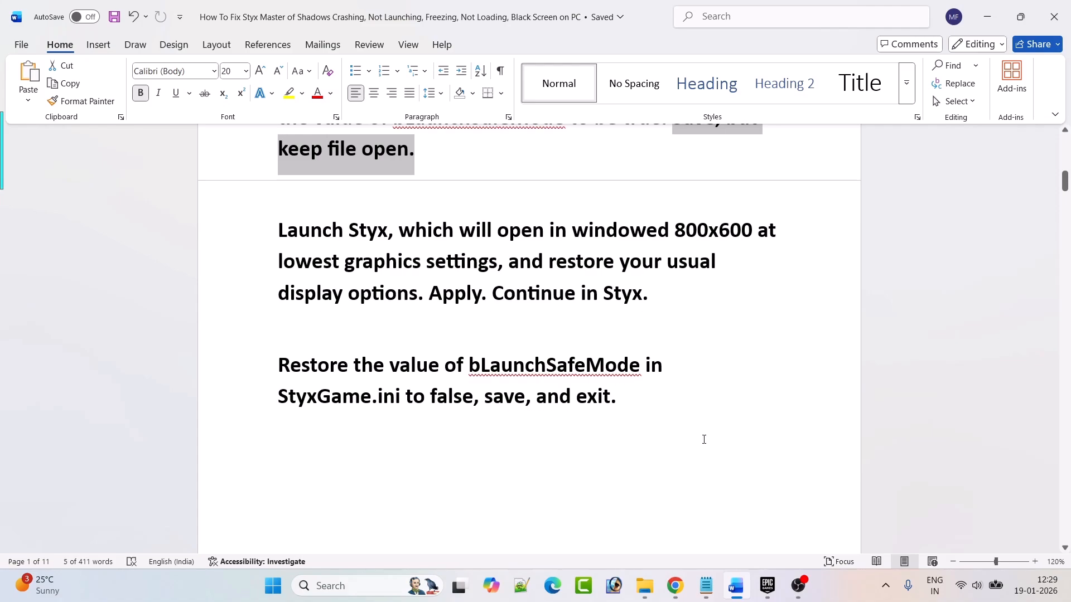
Switch to StyxGame.ini in Notepad, set bLaunchSafeMode back to false and save the file.
click(706, 585)
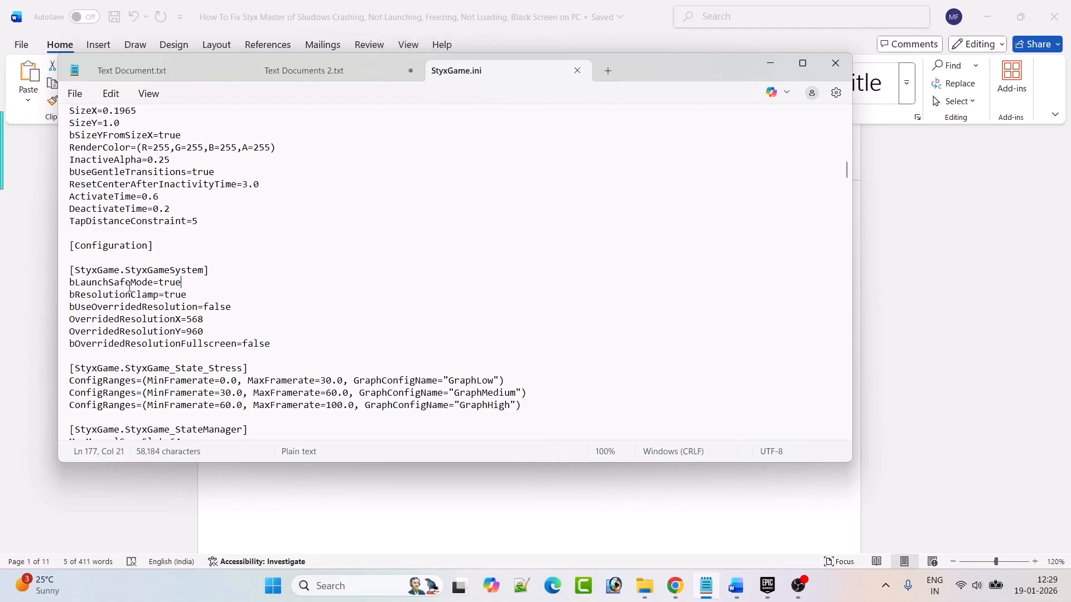
drag(188, 281, 161, 284)
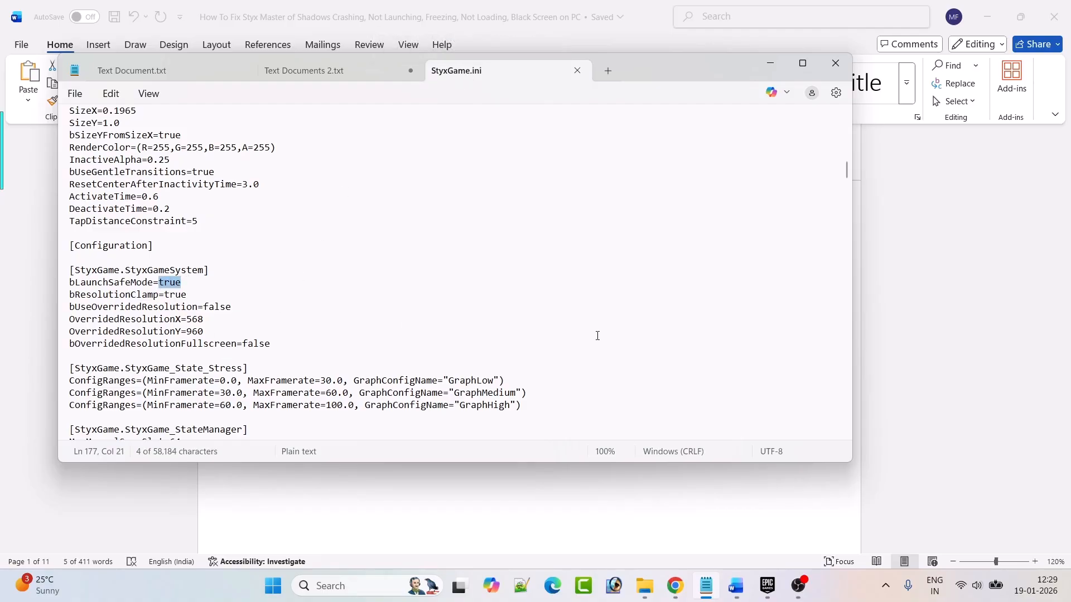
text(f)
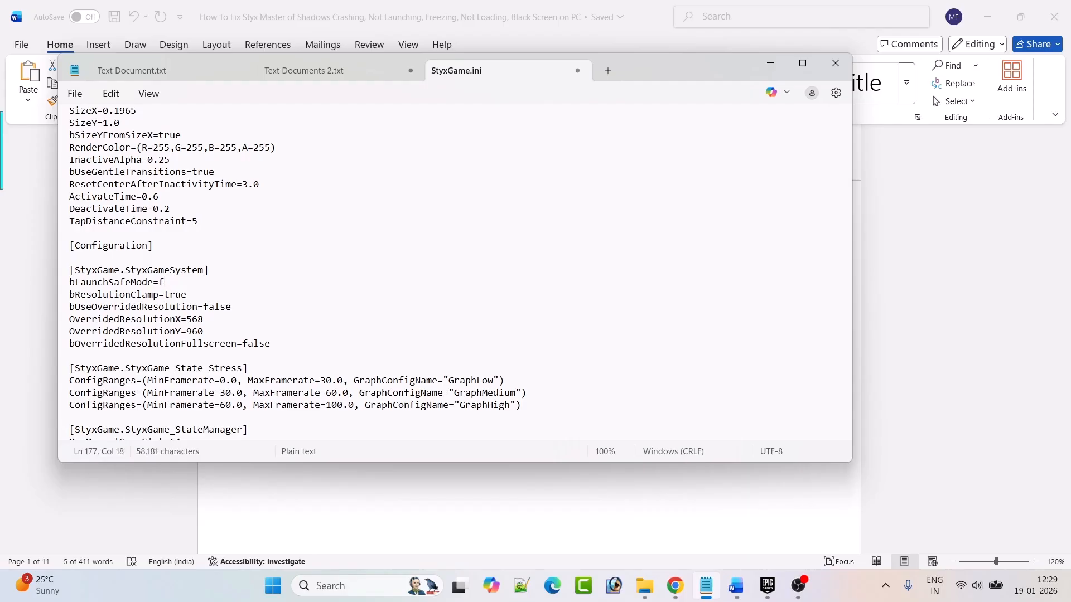
text(alse)
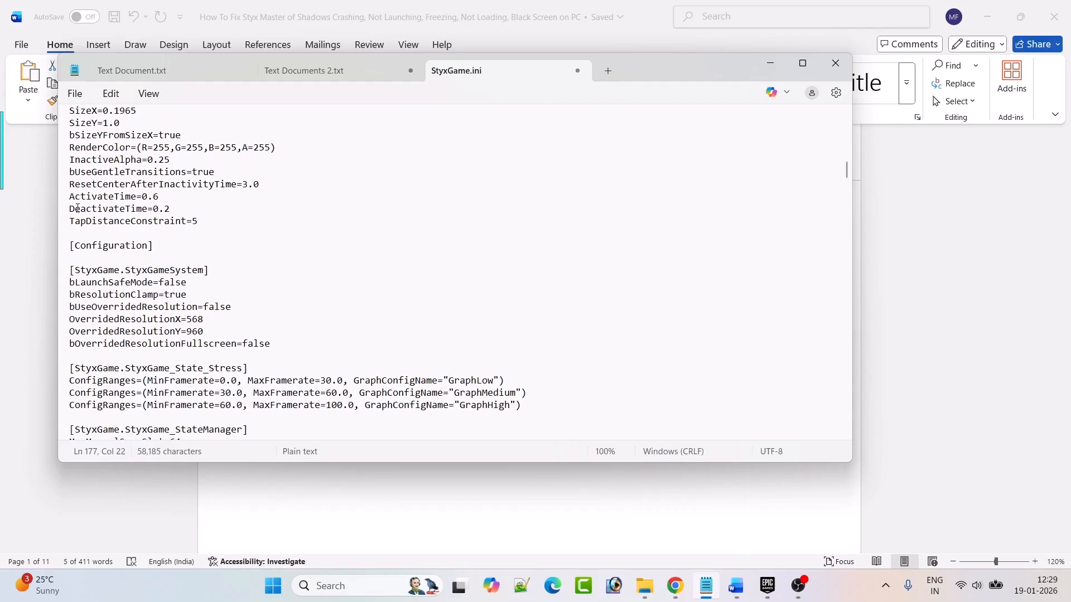
click(72, 94)
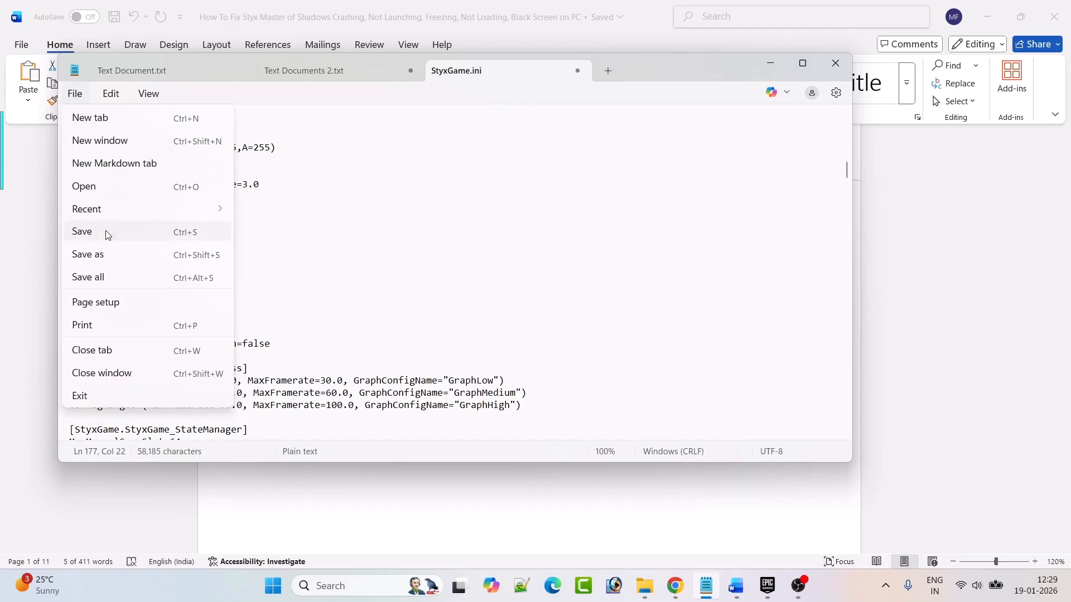
click(106, 231)
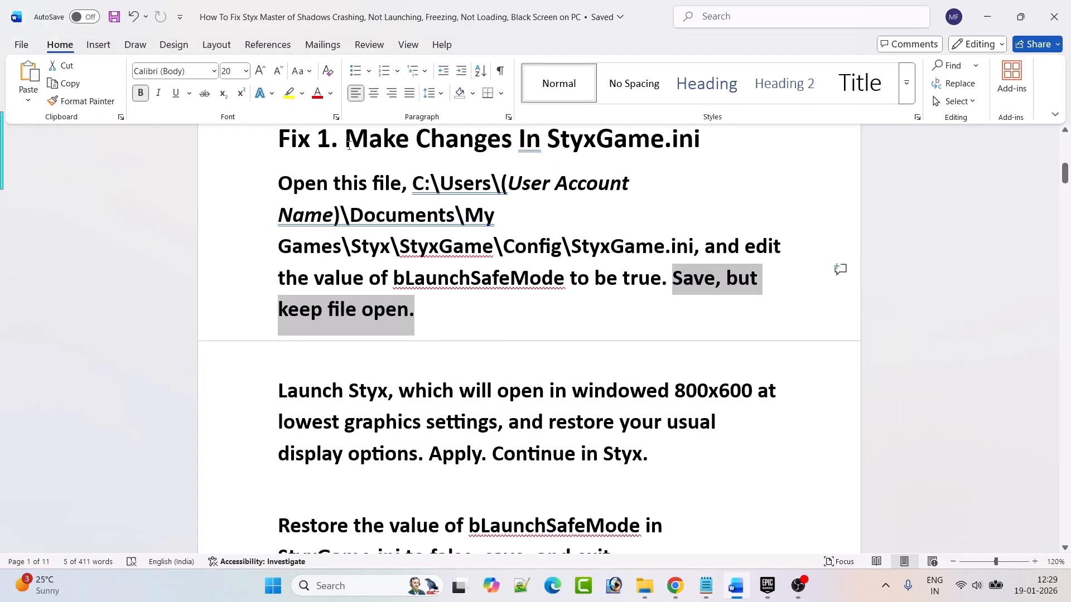
Review Fix 1 in the Word document and move on to Fix 2 about modifying the game launch options.
drag(348, 145, 493, 503)
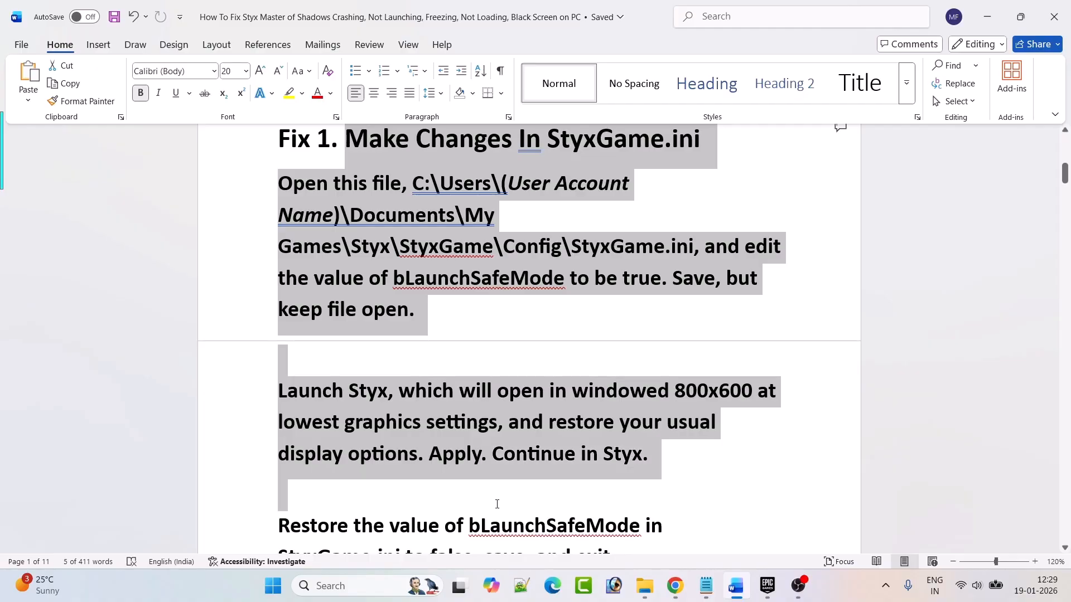
click(435, 317)
drag(278, 145, 692, 229)
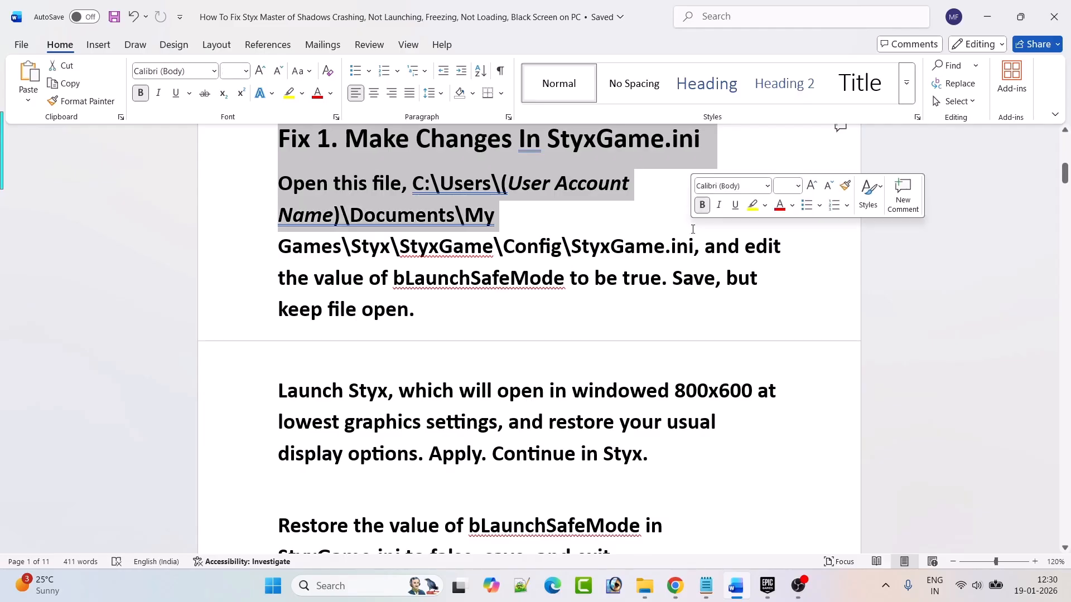
click(526, 363)
scroll(516, 360, down, 7)
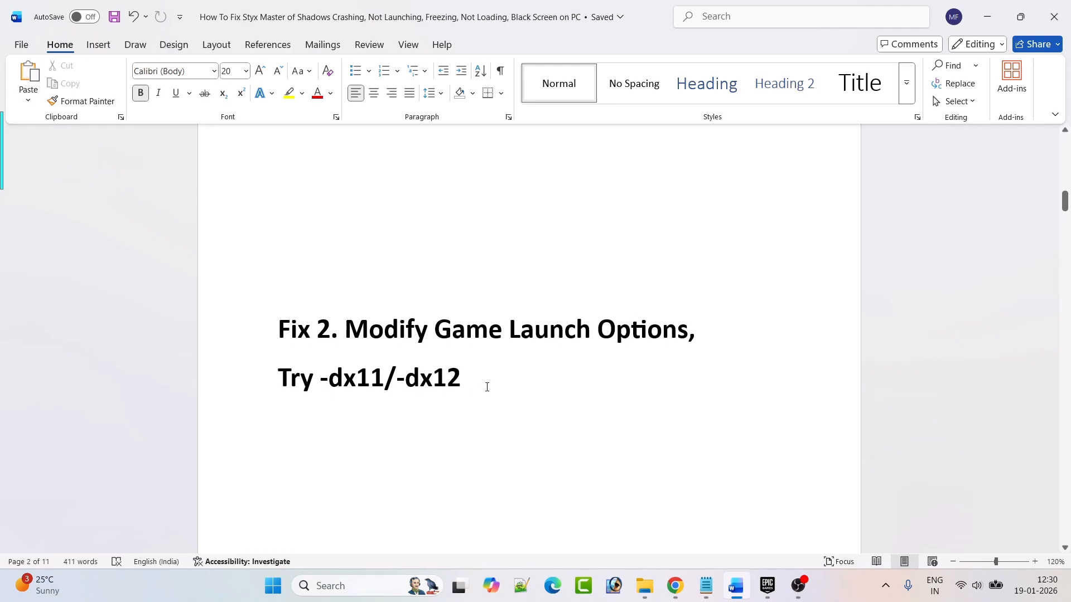
In the Epic Games Launcher, enable launch options for Styx: Master of Shadows and set them to -dx12.
click(768, 585)
click(331, 457)
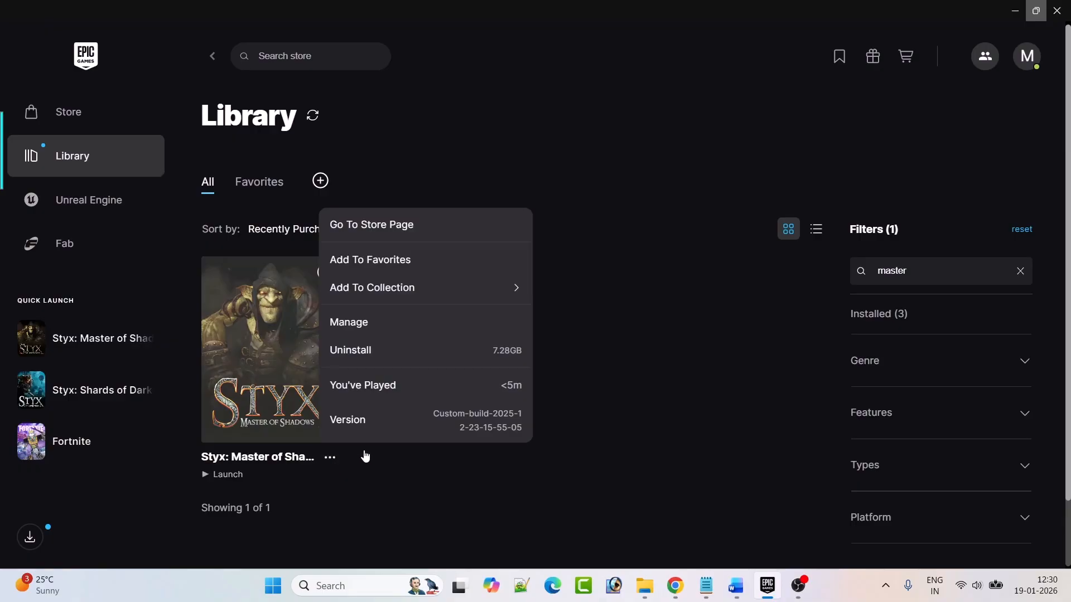
click(371, 323)
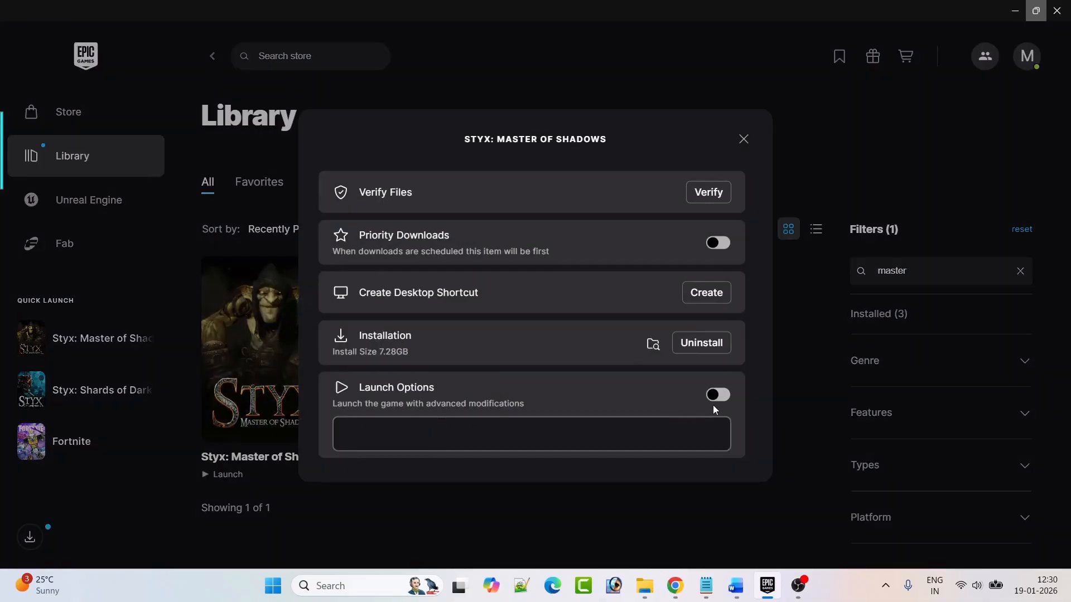
click(724, 397)
click(744, 141)
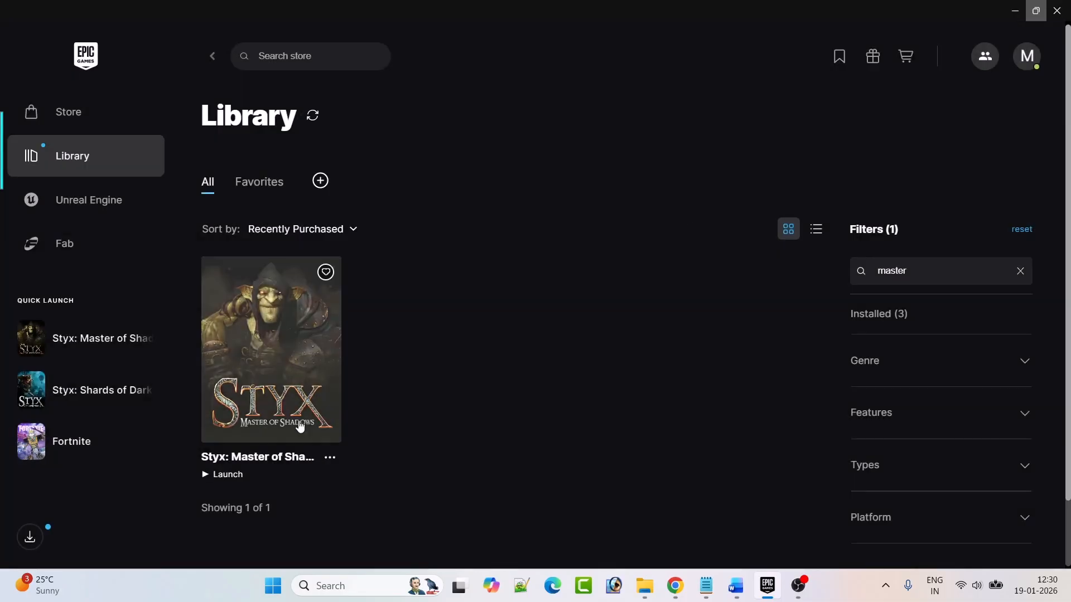
click(330, 459)
click(368, 323)
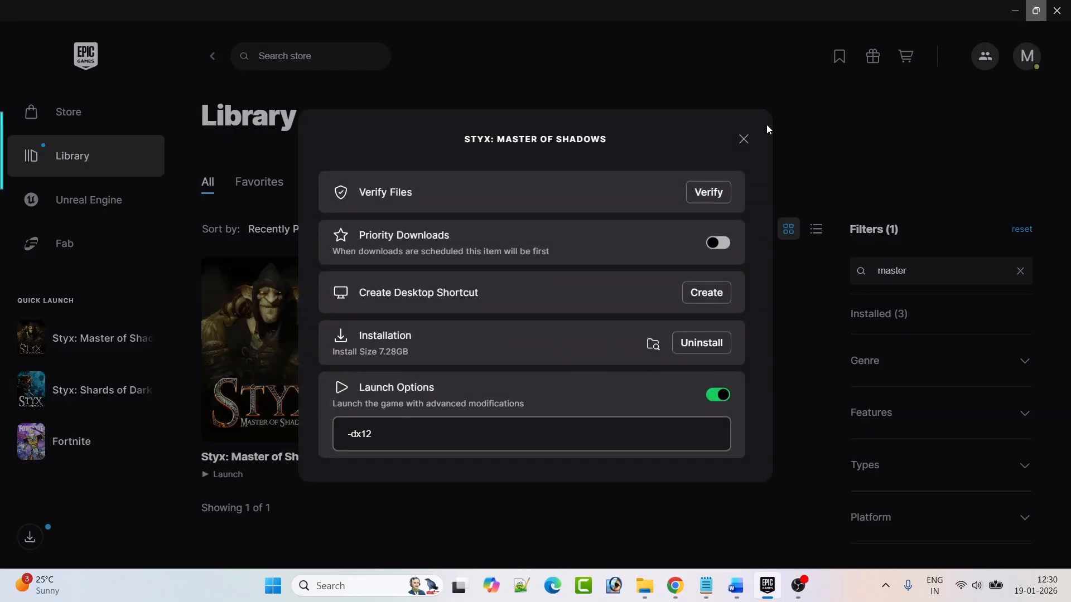
Reopen the management settings of Styx: Master of Shadows, turn its launch options off and close the settings.
click(745, 139)
click(329, 459)
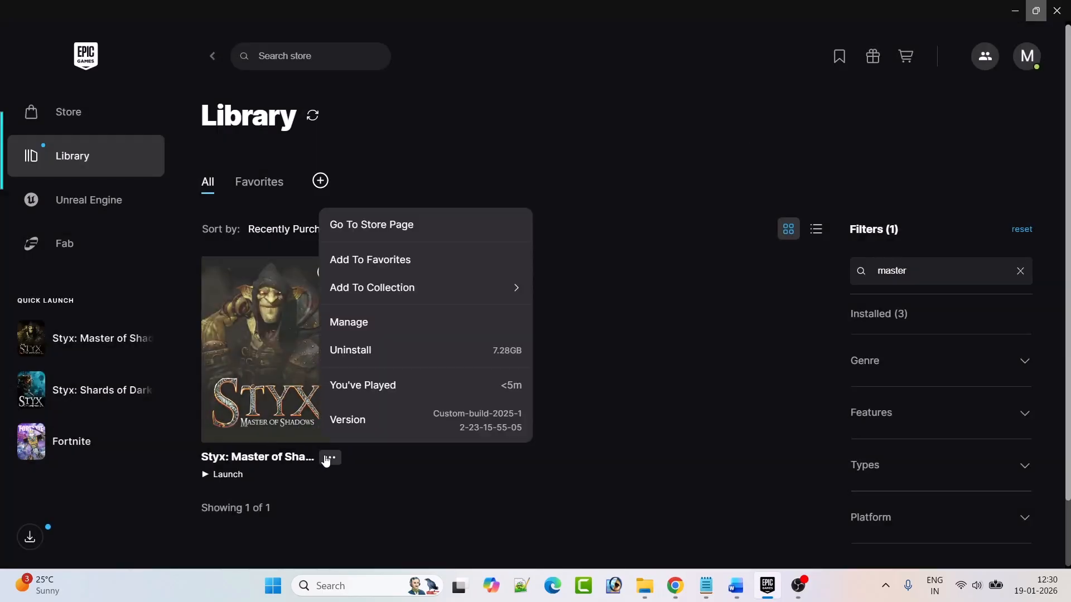
click(370, 326)
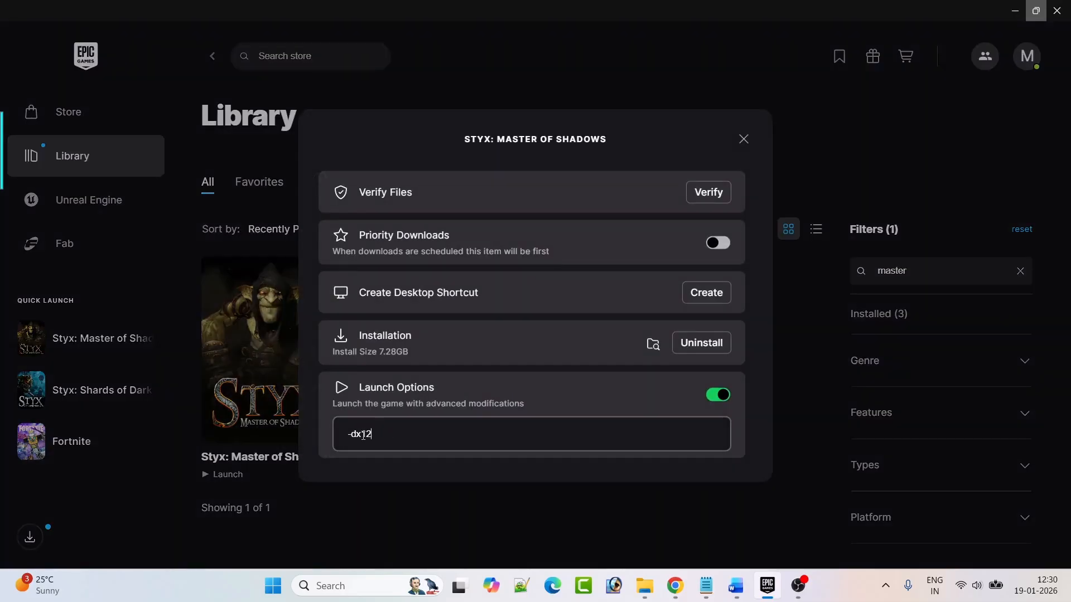
drag(373, 435, 306, 439)
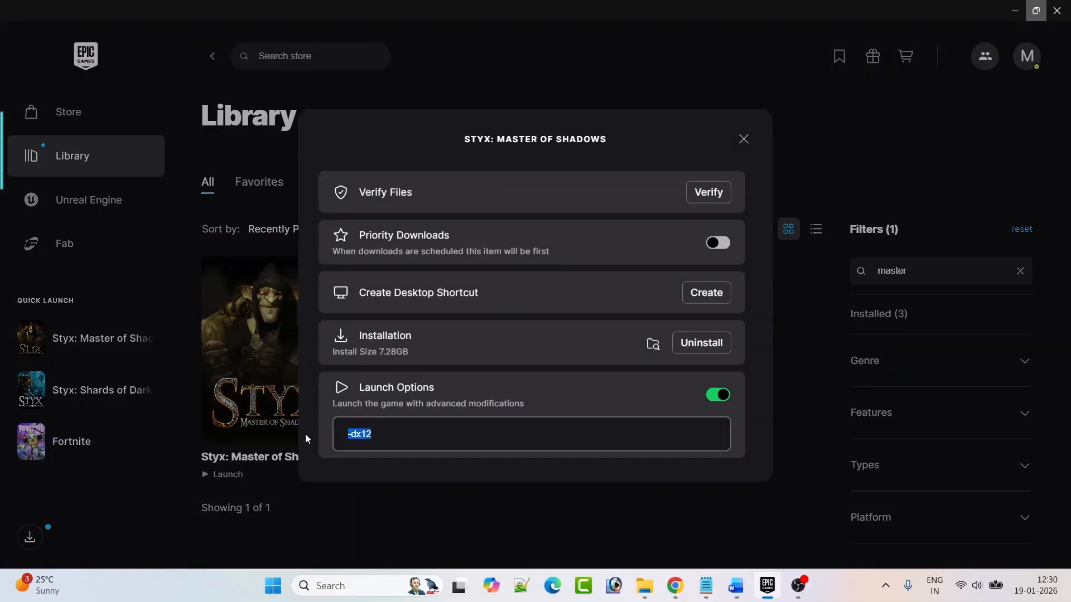
click(718, 395)
click(744, 140)
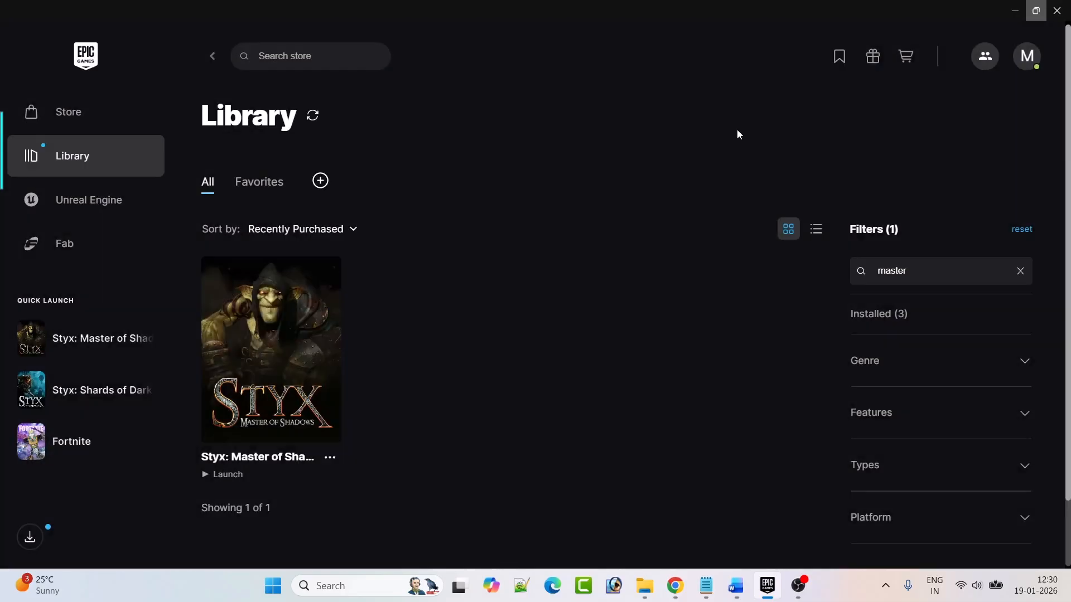
Switch to the Word document and read Fix 3 about allowing the game exe through controlled folder access and the firewall.
click(735, 585)
scroll(423, 313, down, 8)
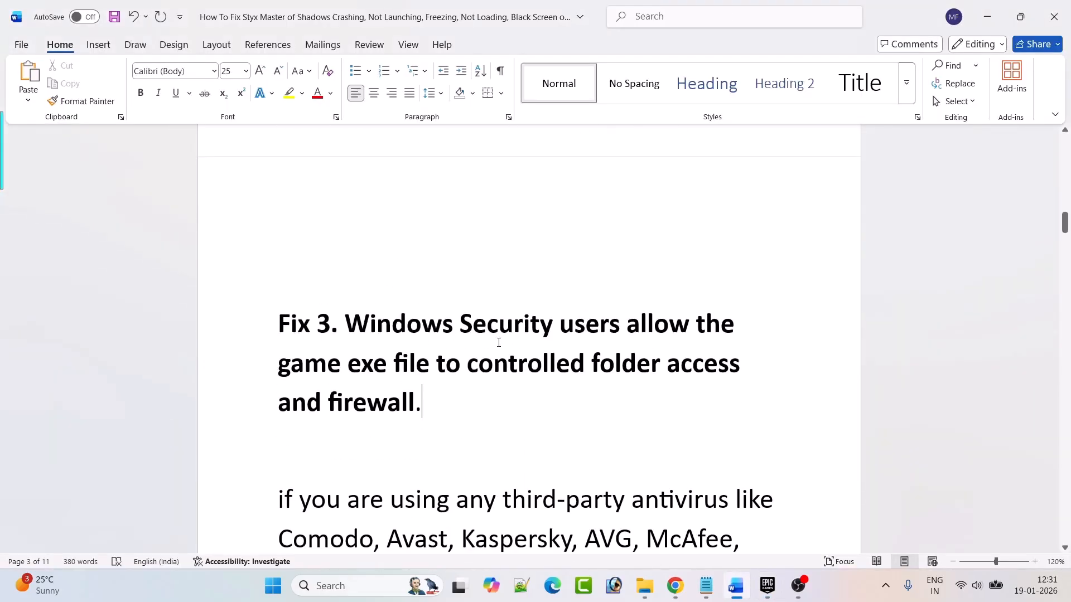
scroll(502, 312, down, 4)
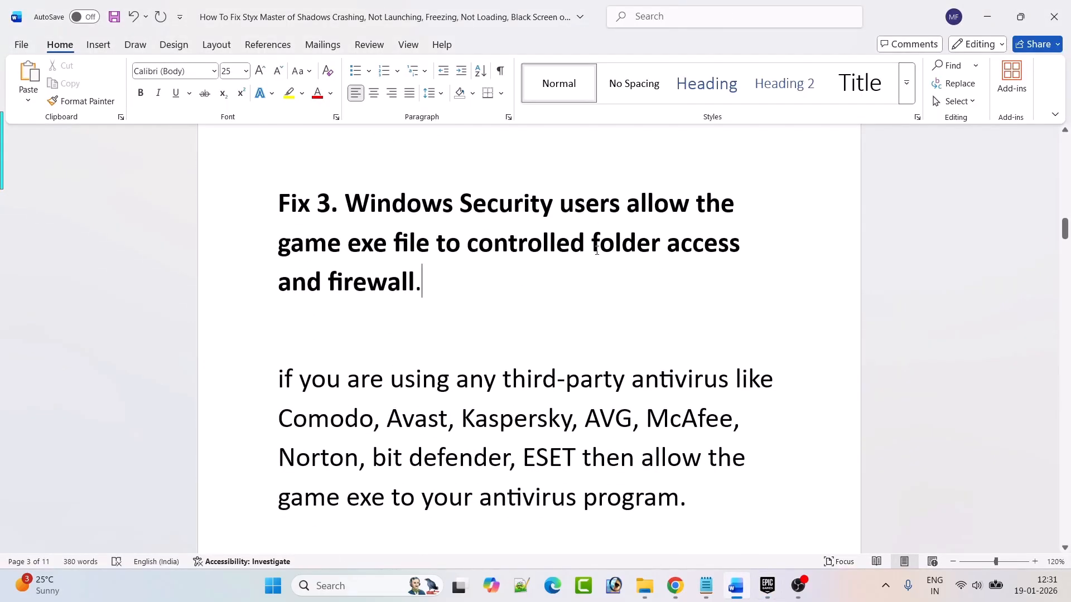
Open Windows Security and go to the apps allowed through Controlled folder access under ransomware protection.
click(365, 582)
text(windows Security)
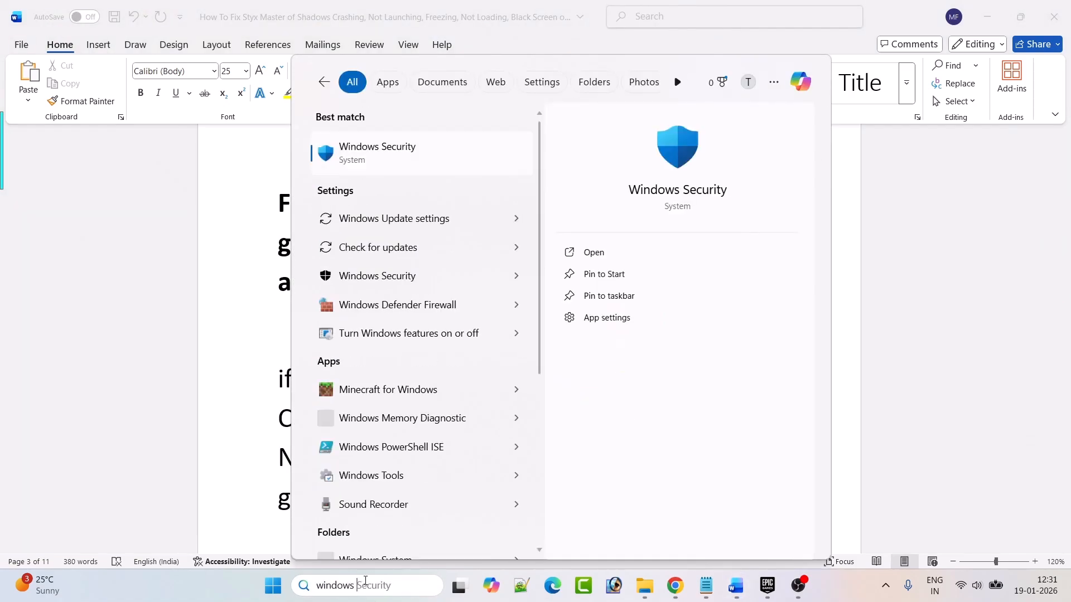
click(618, 253)
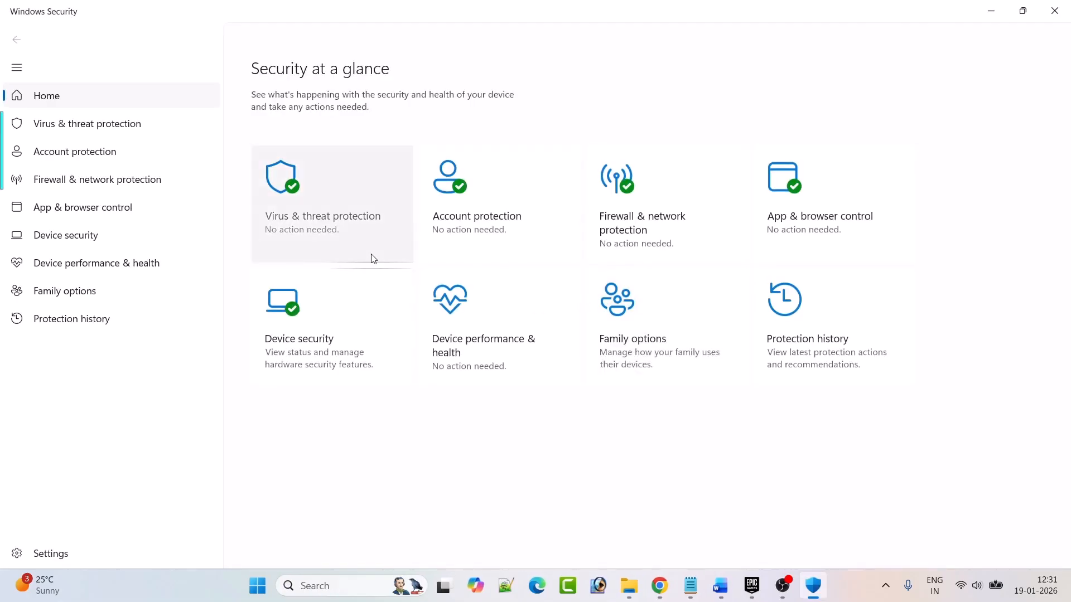
click(332, 227)
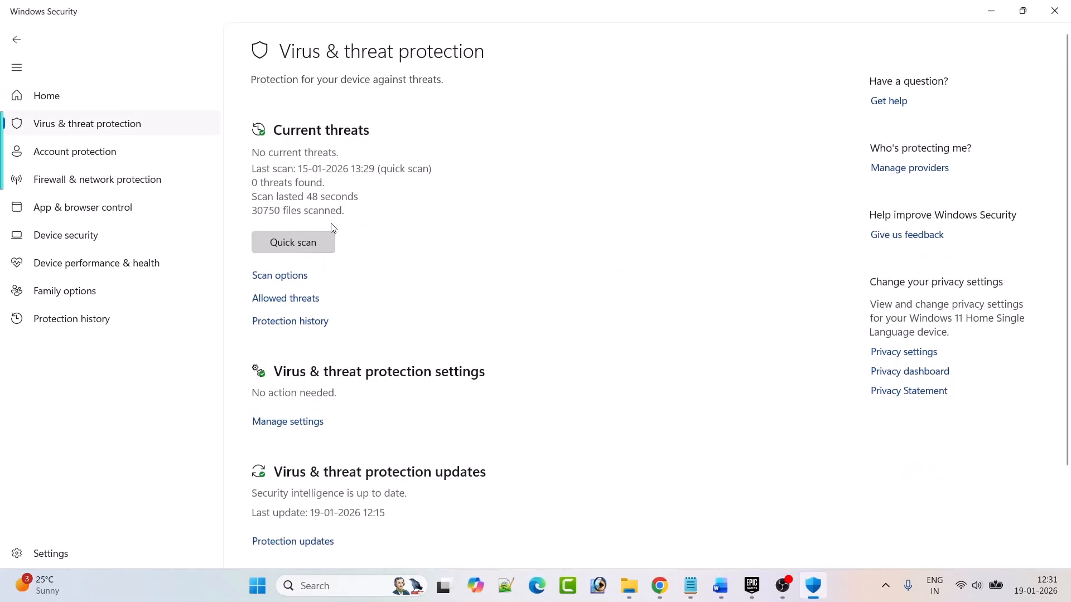
scroll(364, 227, down, 3)
click(335, 527)
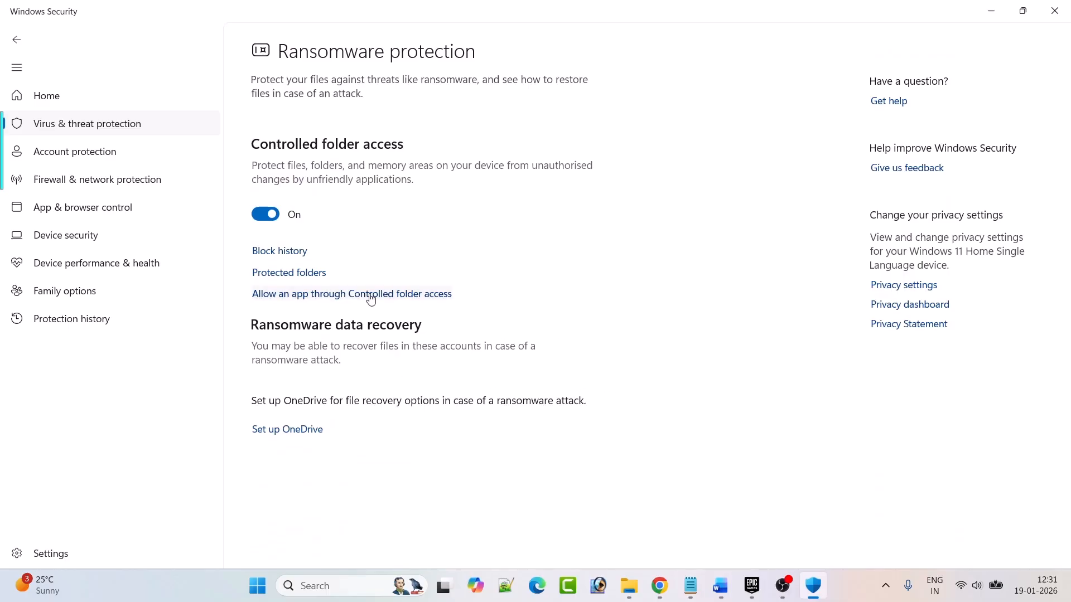
click(401, 294)
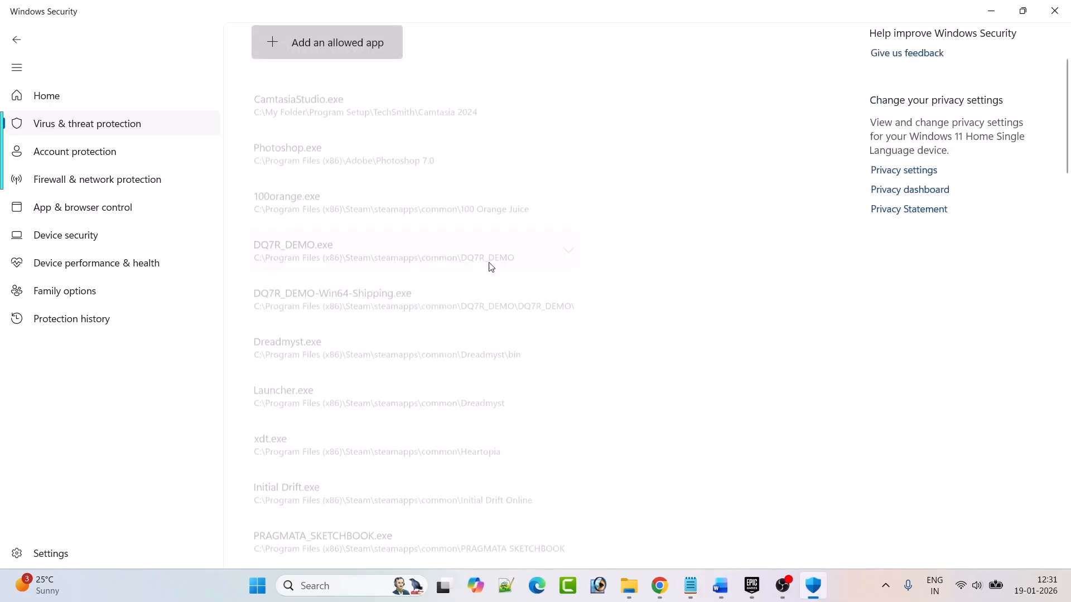
Start adding an allowed app from all apps and browse to C:\Program Files\Epic Games.
click(311, 45)
click(333, 97)
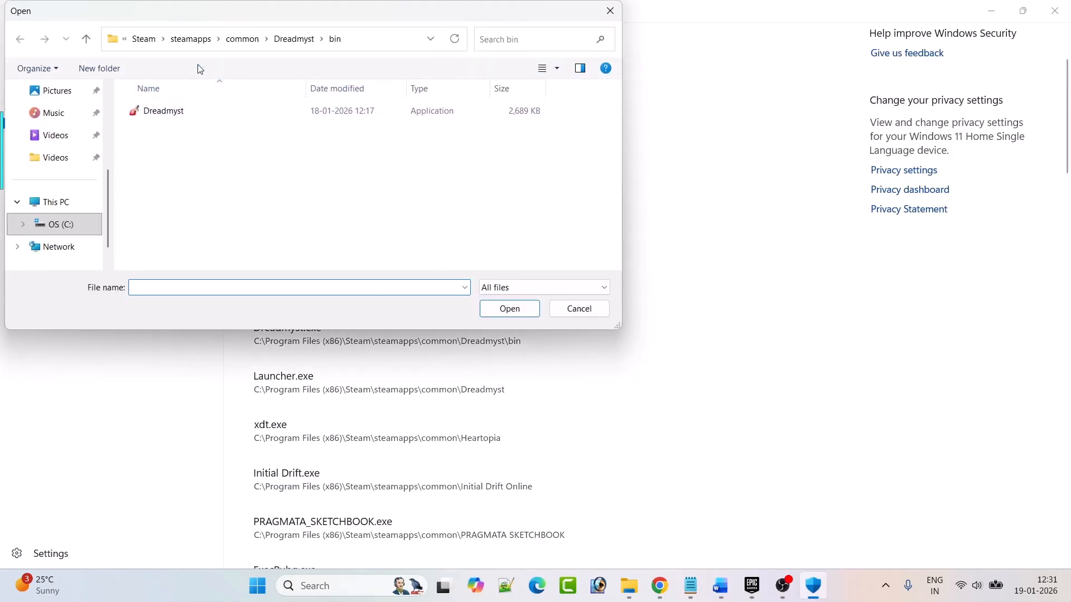
click(145, 38)
click(147, 38)
double_click(205, 127)
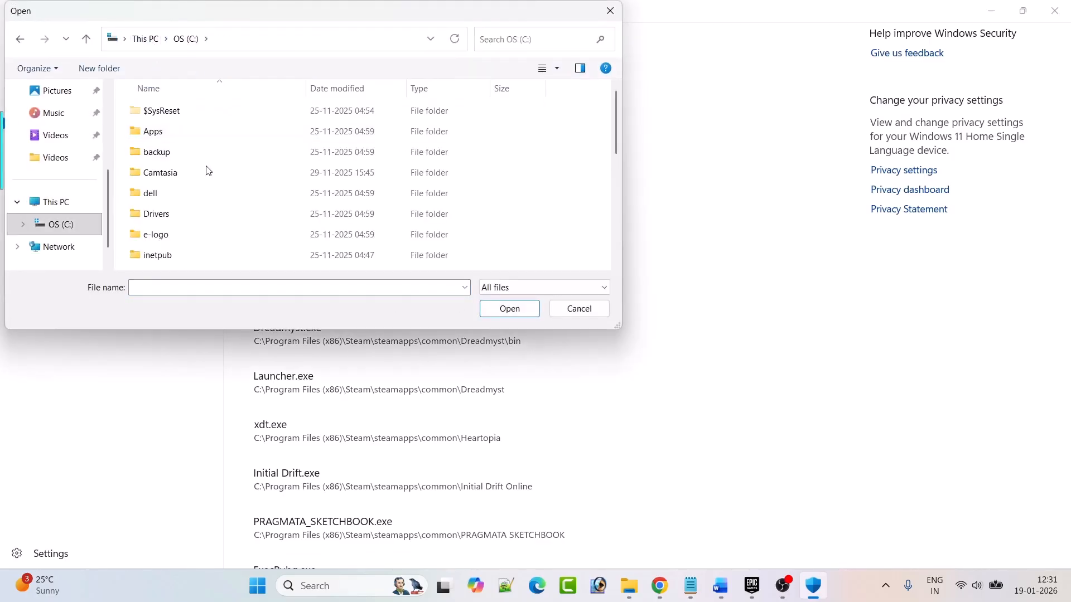
key(Down)
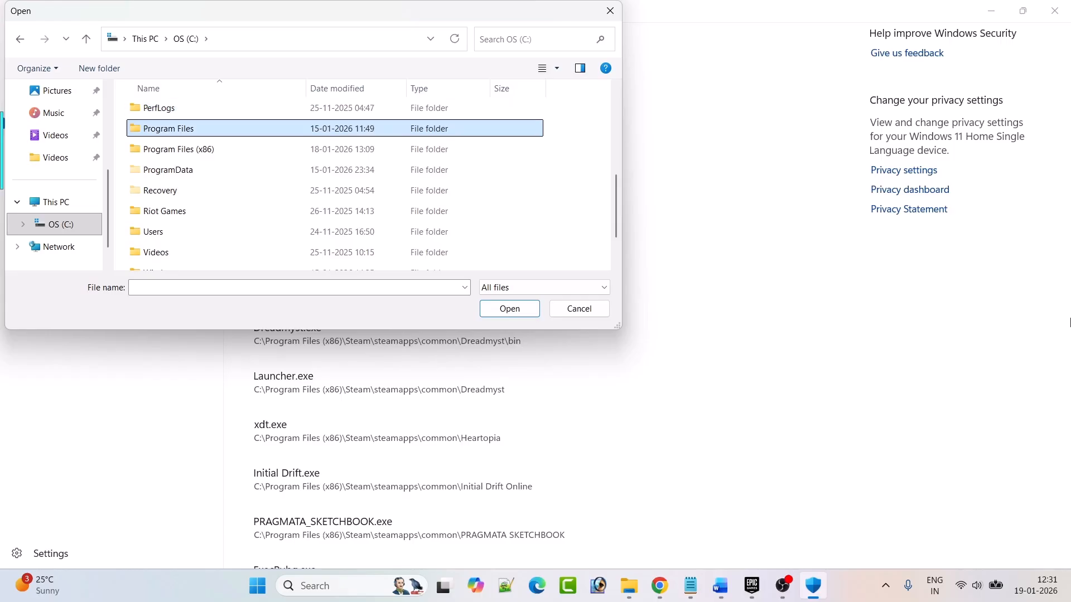
key(Return)
key(e)
key(Down)
key(Return)
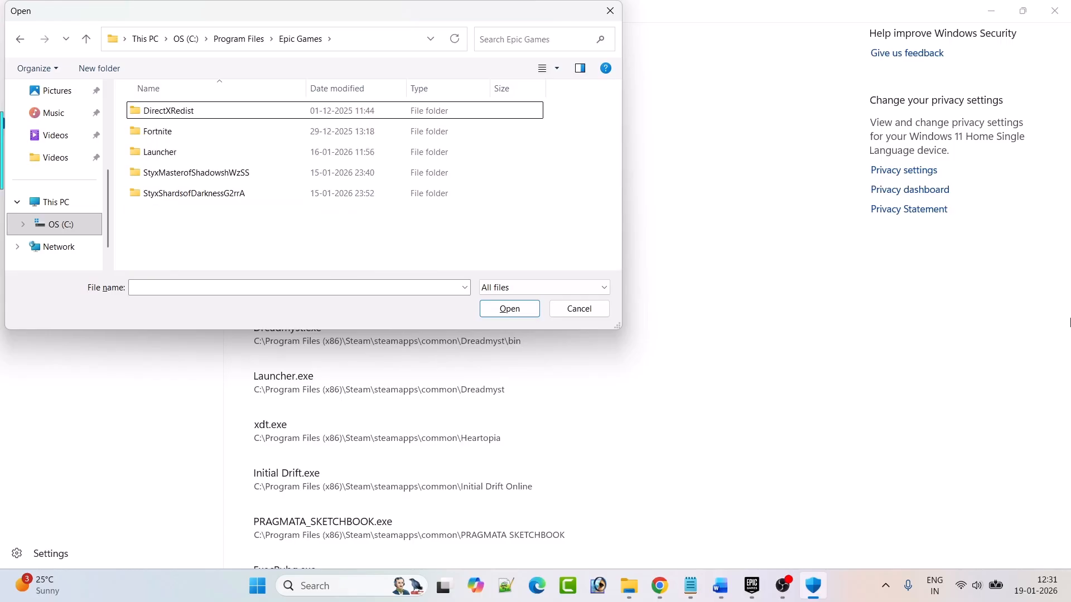
Allow StyxGame from StyxMasterofShadowshWzSS\Binaries\Win32 through Controlled folder access.
double_click(217, 176)
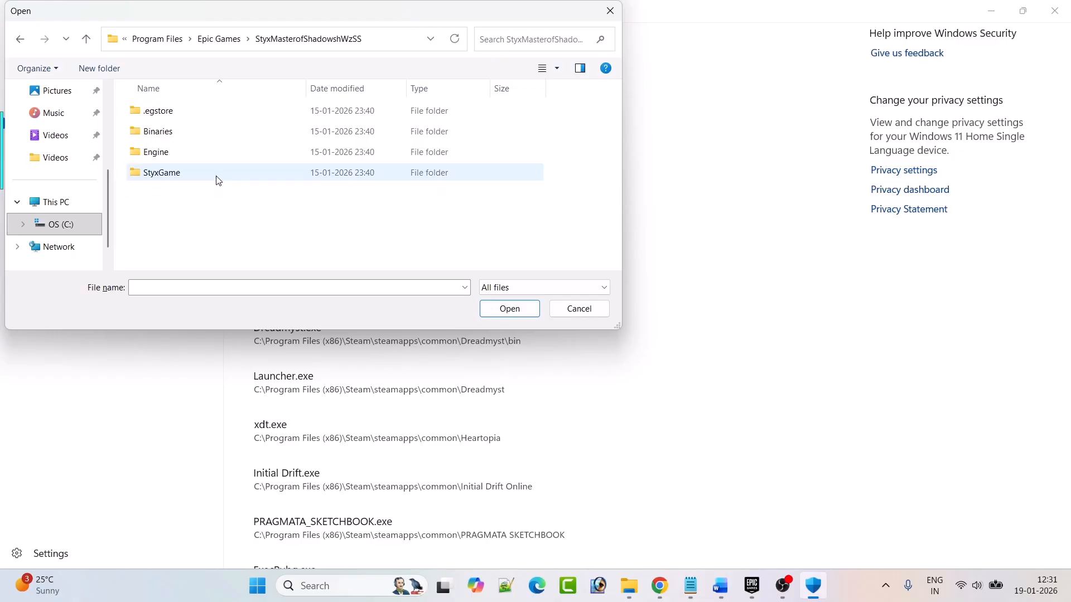
double_click(168, 136)
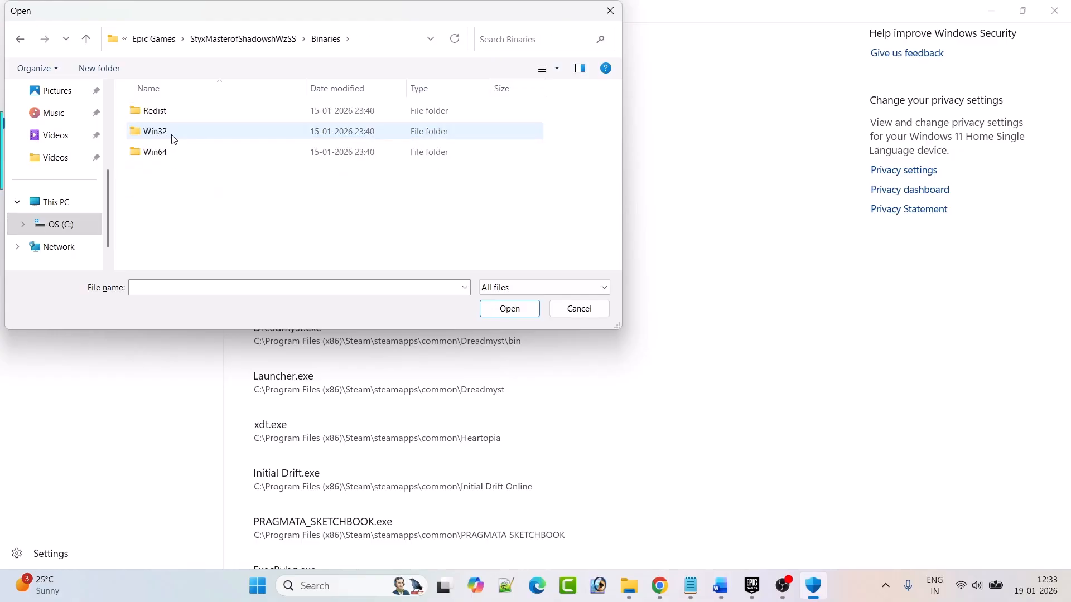
double_click(186, 136)
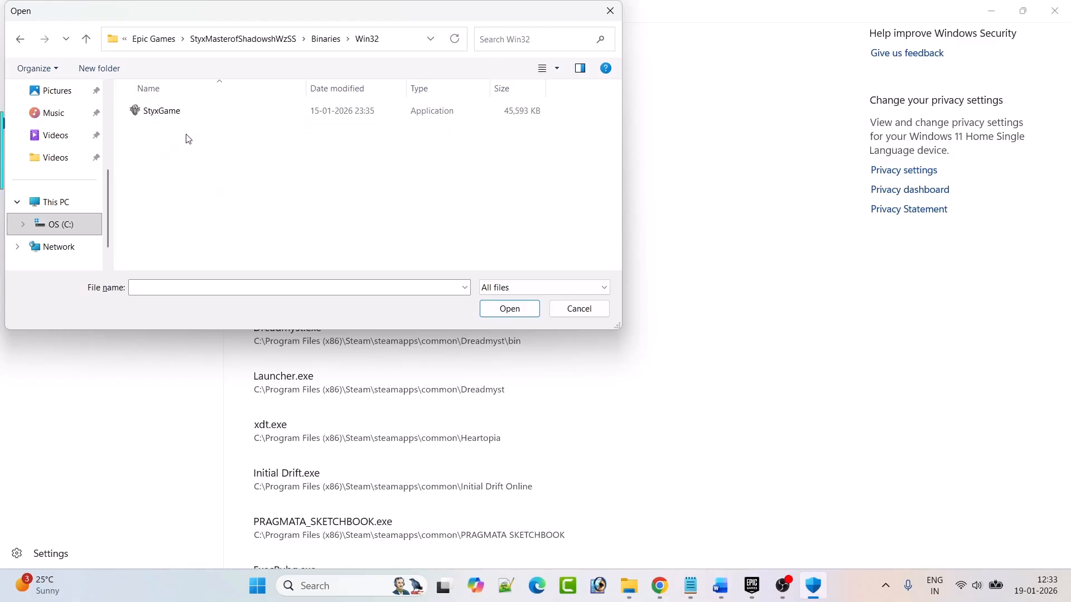
click(164, 117)
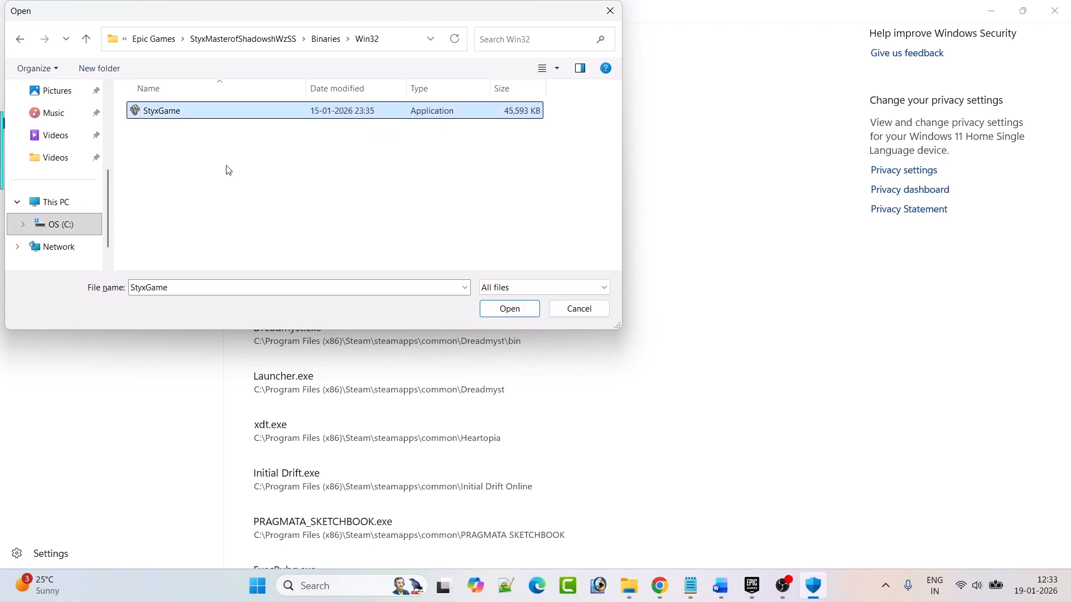
click(513, 310)
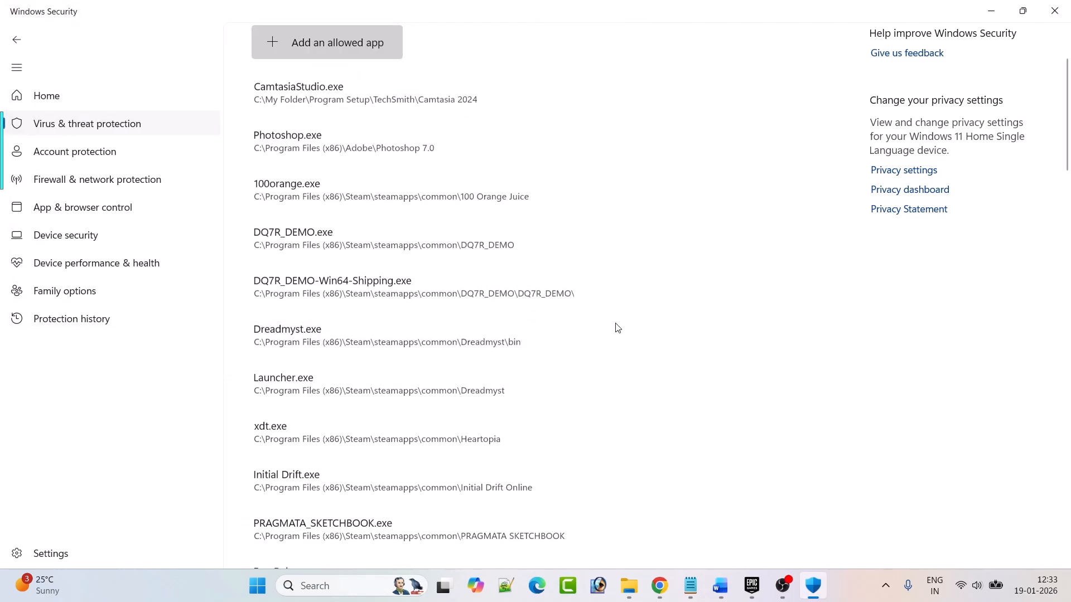
Add the StyxGame application from the game's Binaries\Win64 folder as another app allowed through Controlled folder access.
click(276, 45)
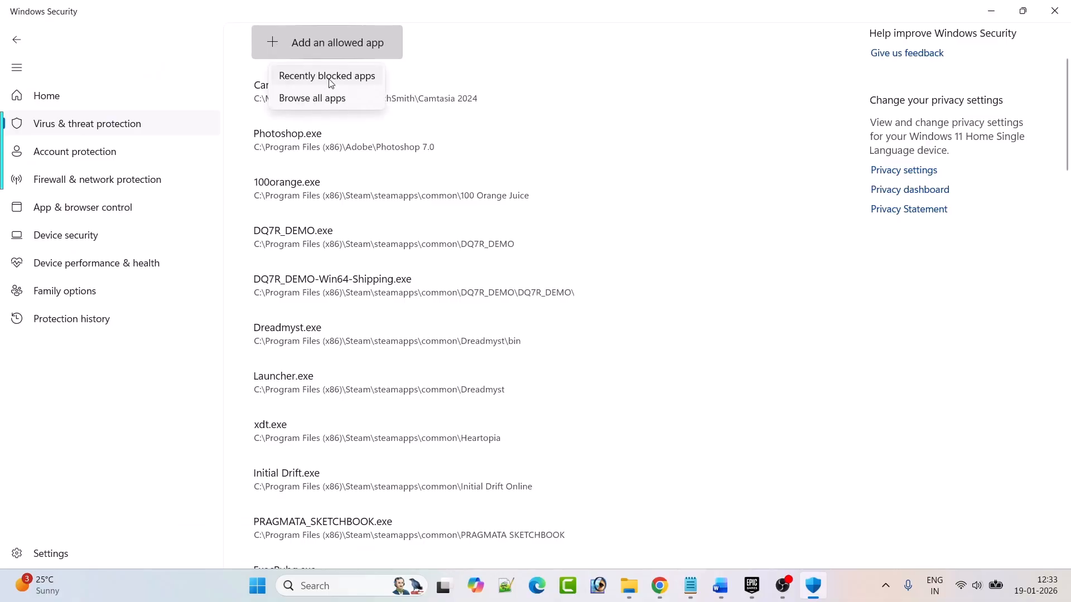
click(321, 98)
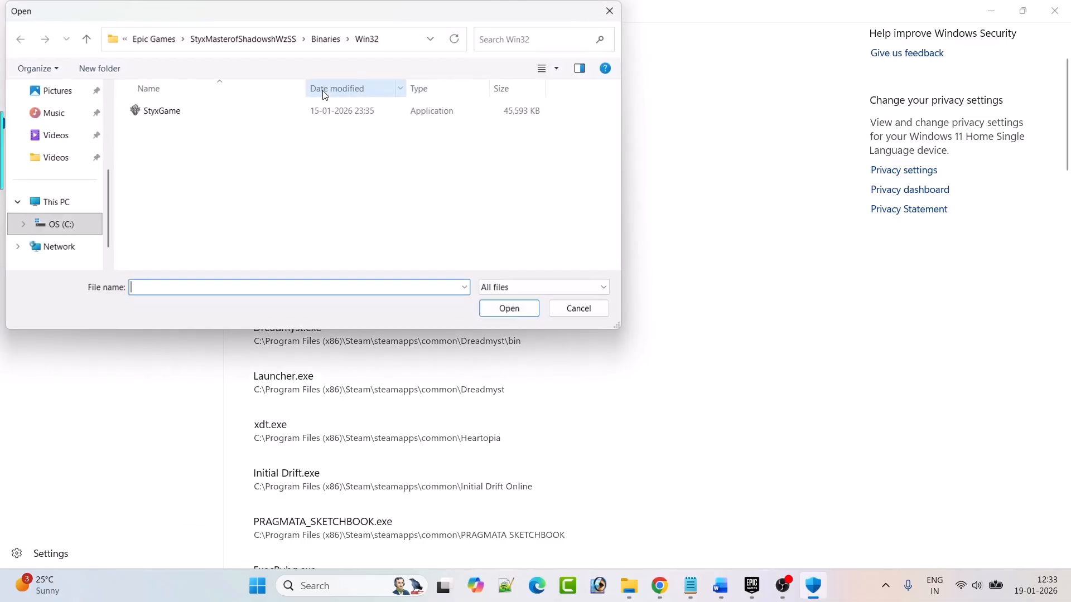
click(89, 40)
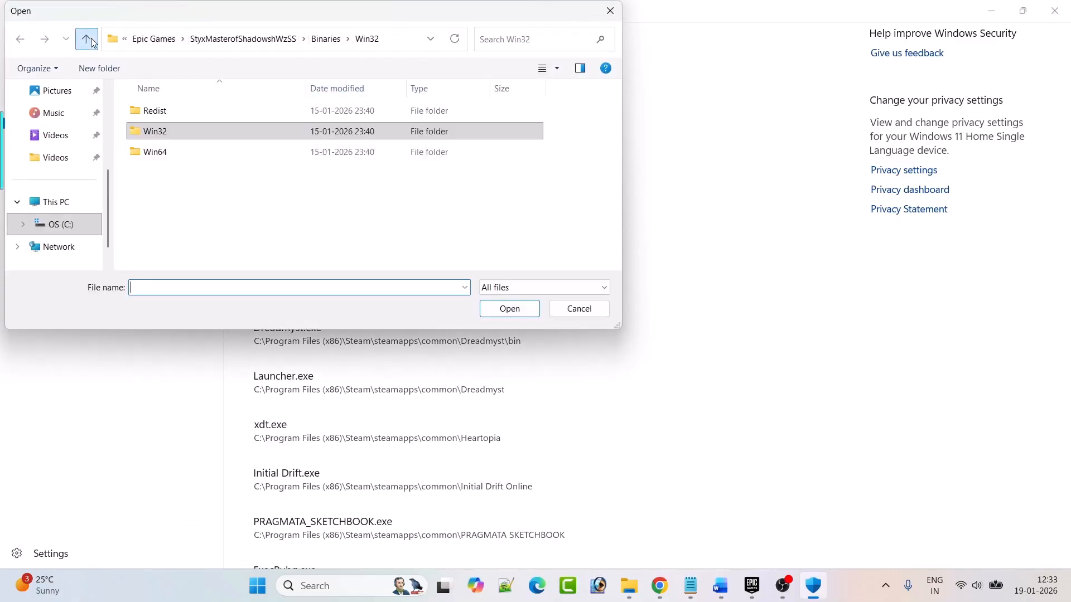
double_click(169, 159)
click(170, 115)
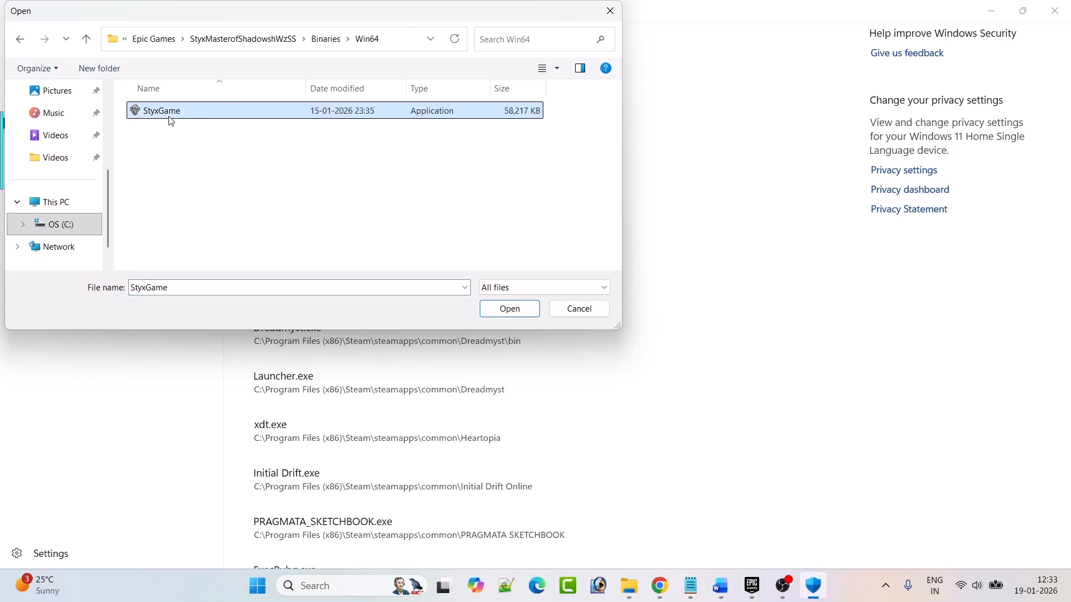
click(510, 314)
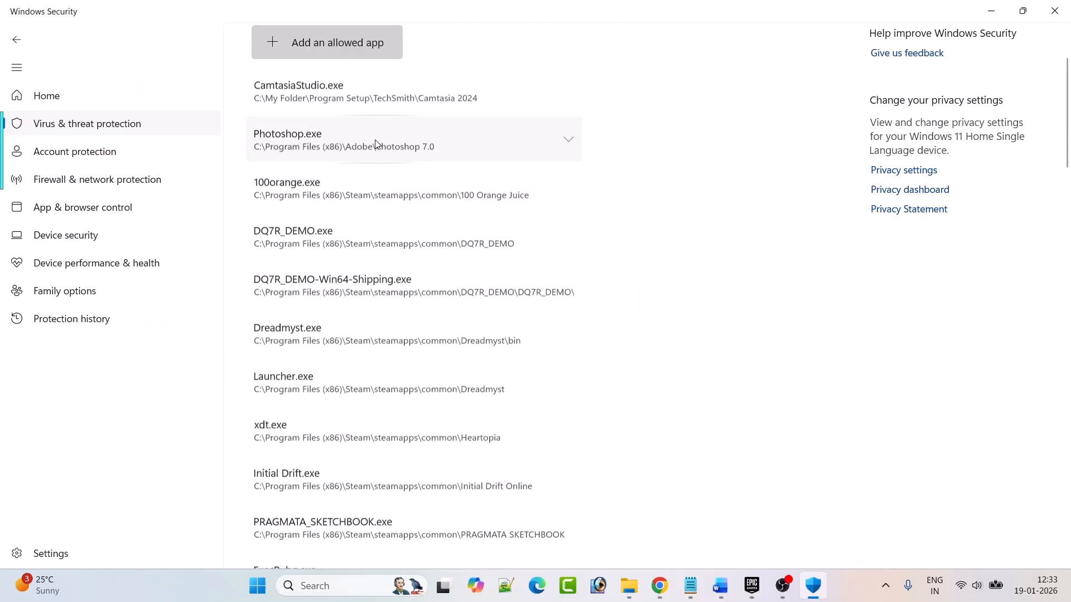
Go to Firewall & network protection, open the apps allowed through the firewall and unlock the list for changes.
click(17, 39)
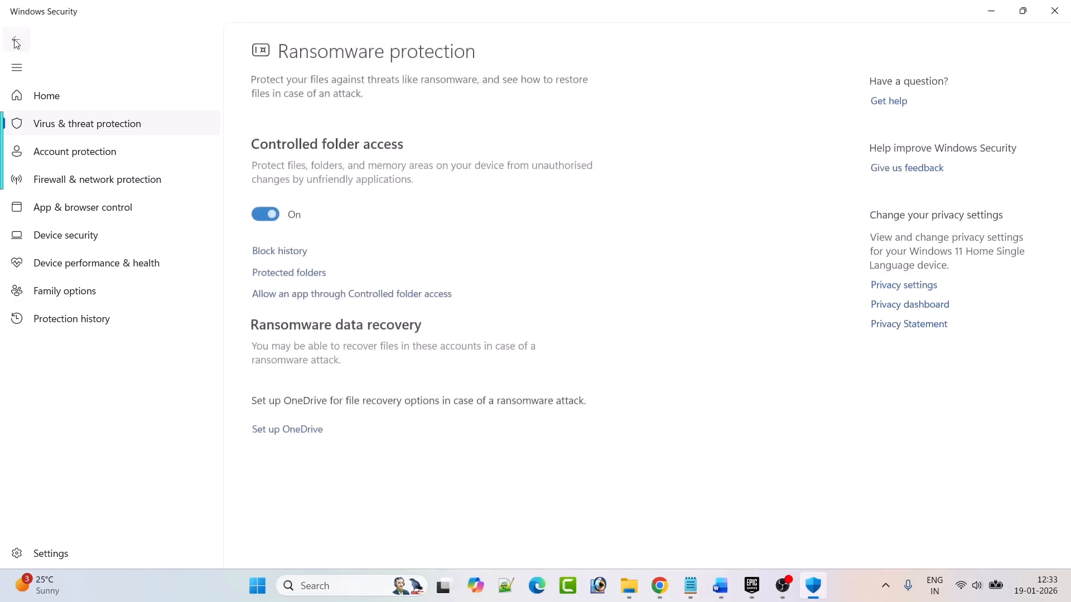
click(17, 40)
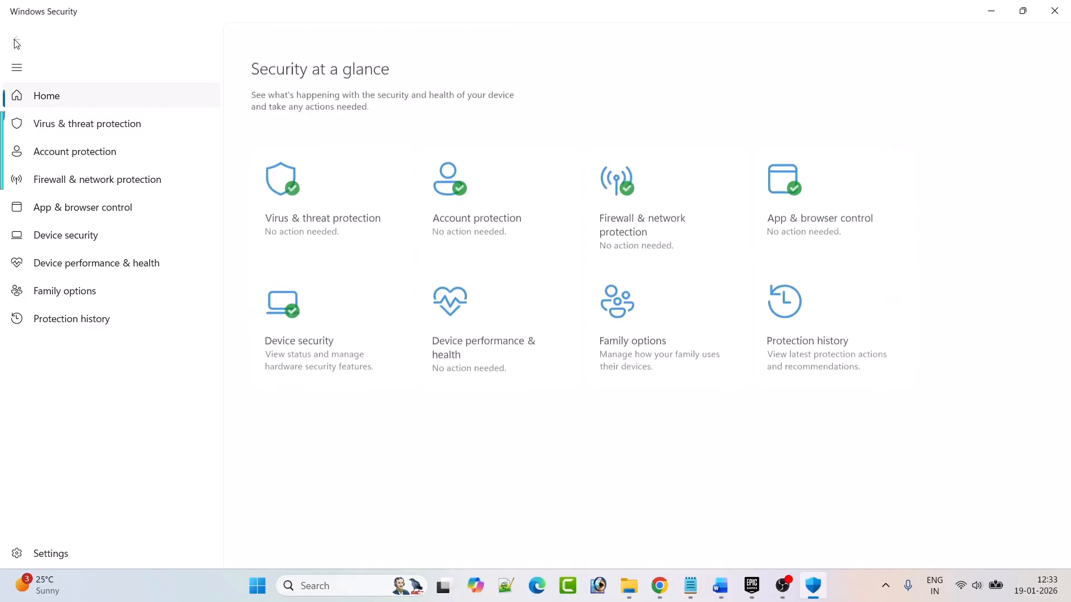
click(663, 234)
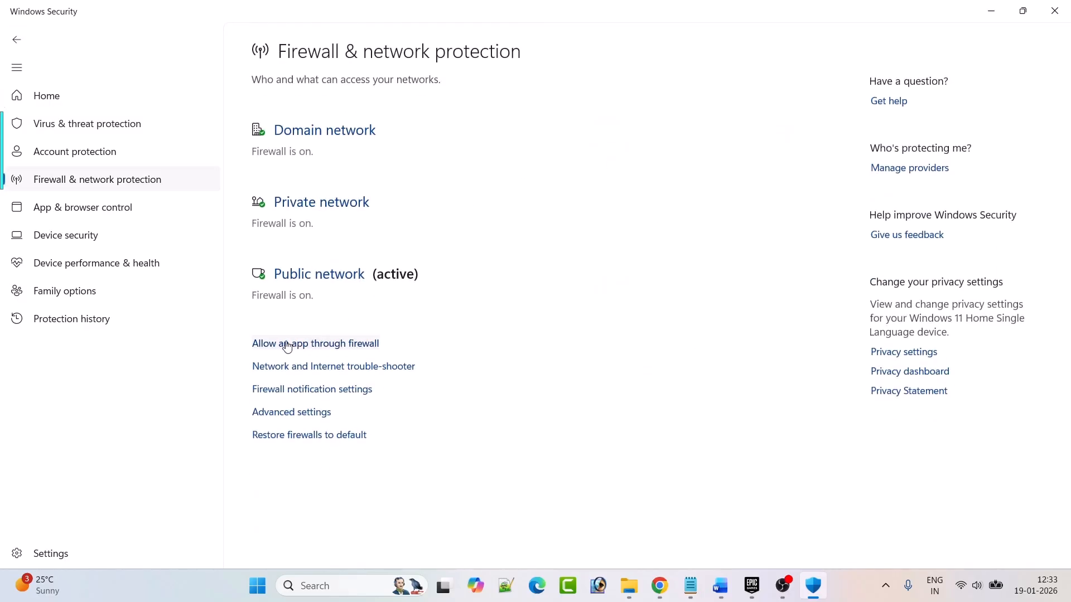
click(325, 345)
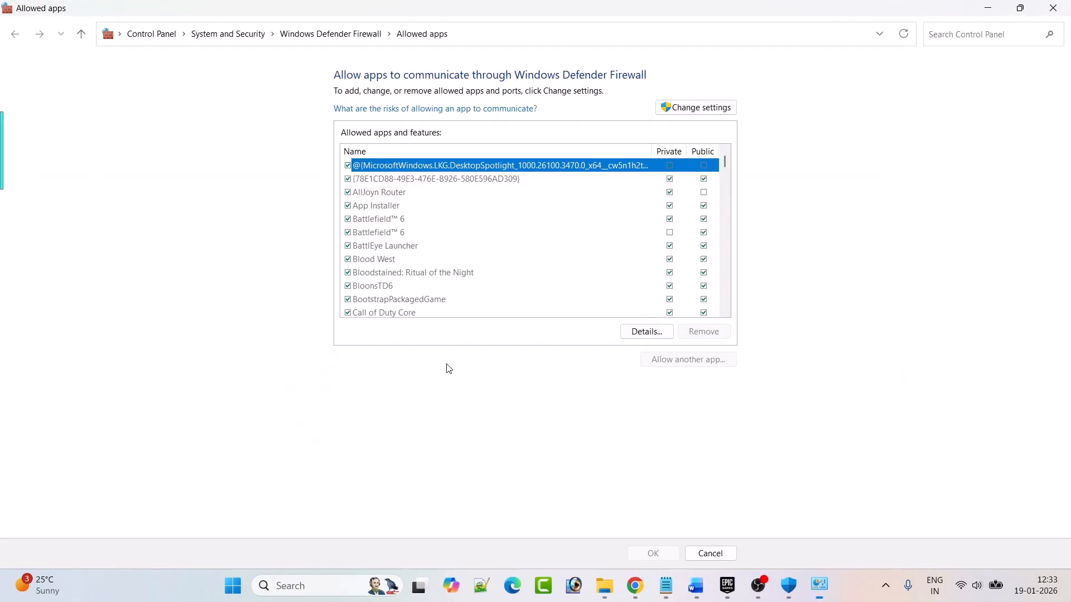
click(697, 111)
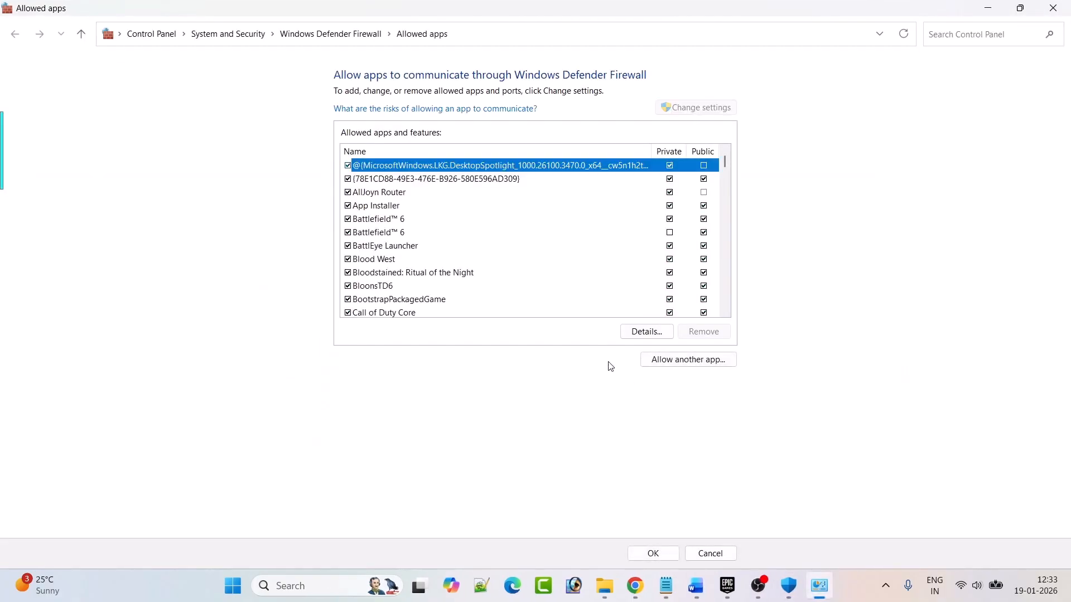
Start allowing another app through the firewall and browse to C:\Program Files\Epic Games for the game's executable.
click(687, 362)
click(622, 361)
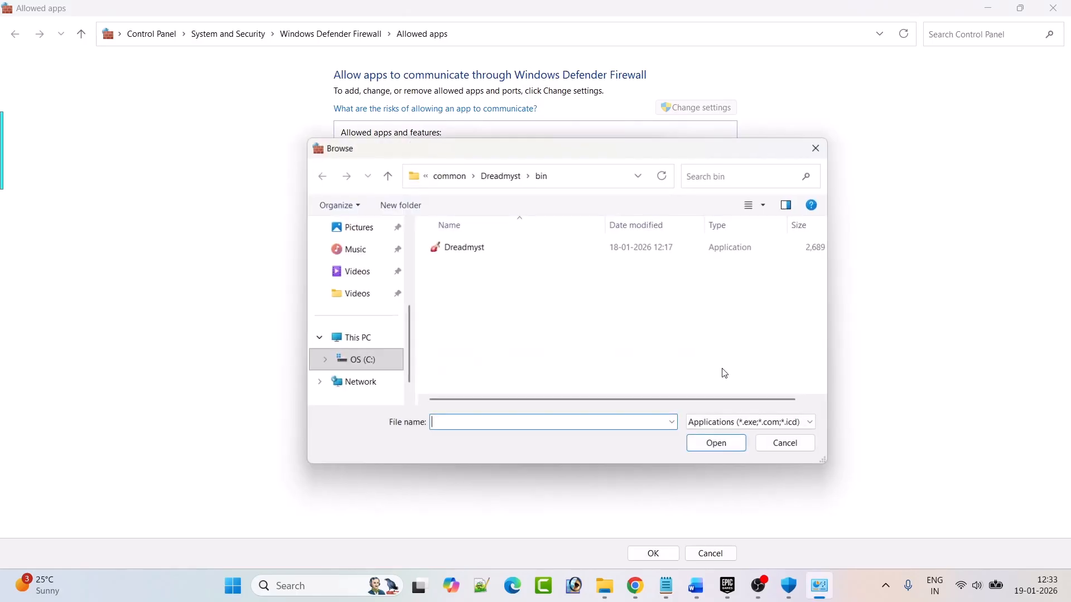
click(356, 339)
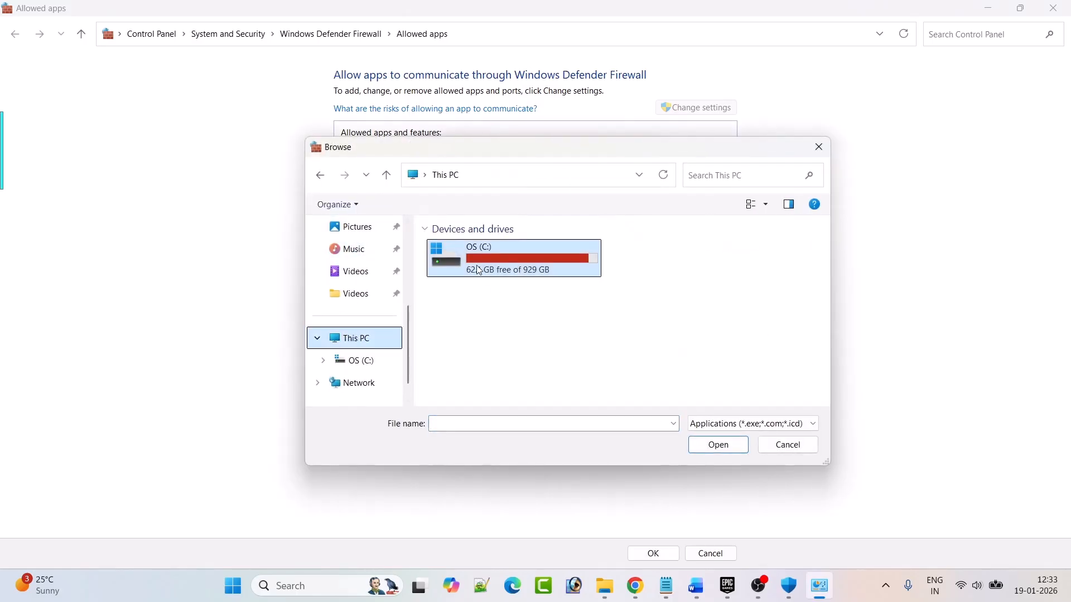
double_click(488, 265)
click(486, 262)
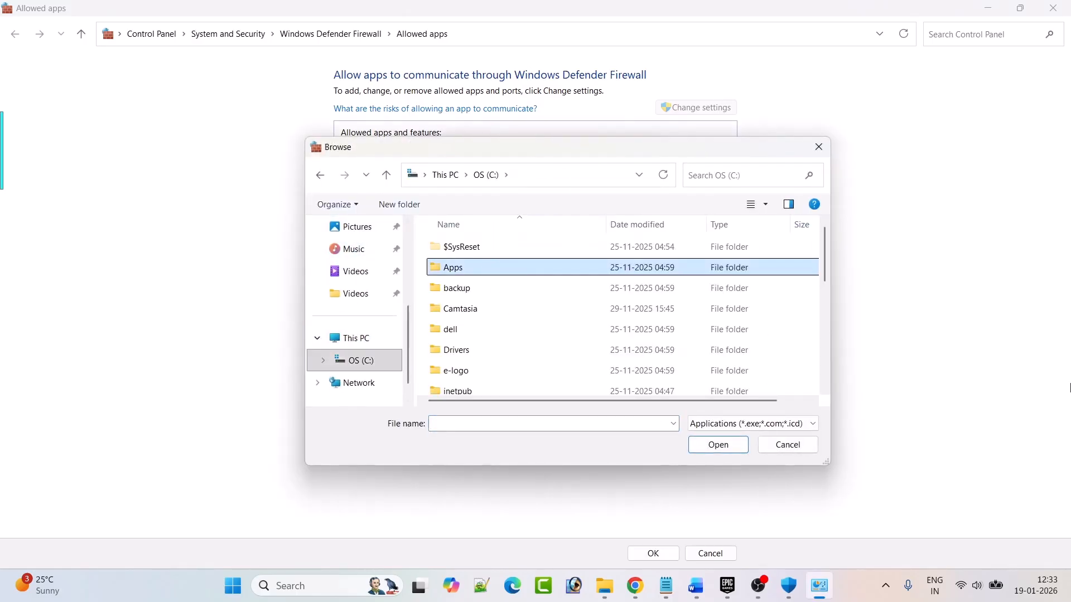
key(p)
key(p)
key(Return)
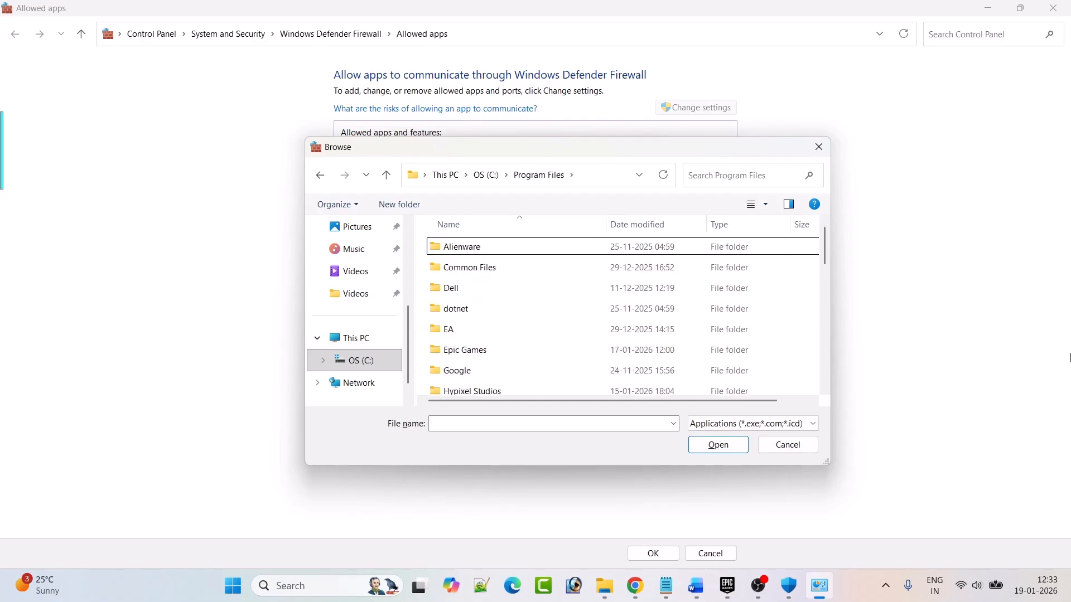
key(e)
key(e)
key(Return)
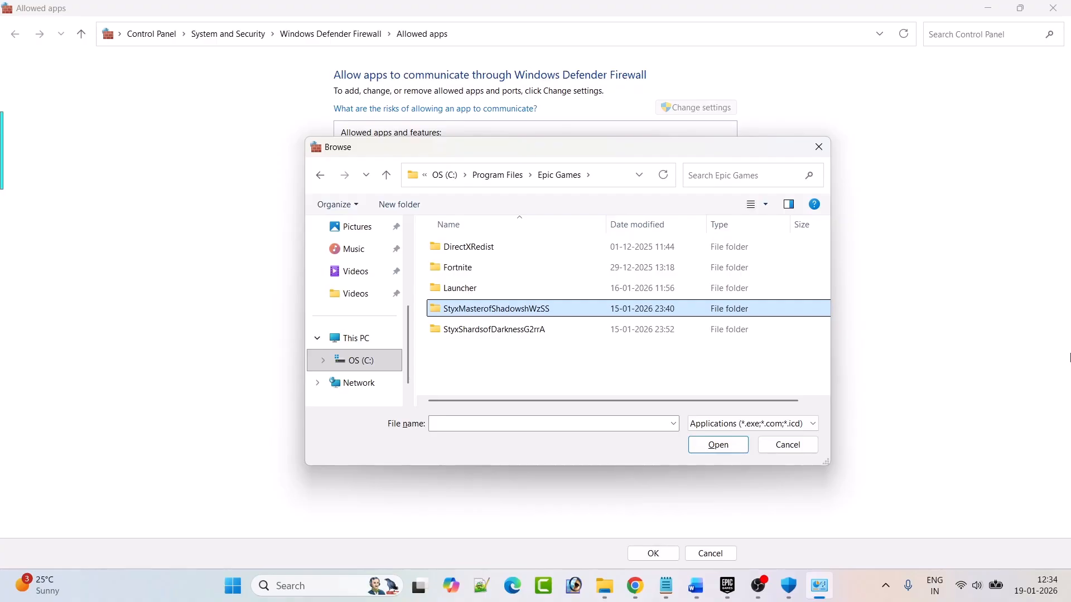
Add StyxGame from StyxMasterofShadowshWzSS\Binaries\Win32 to the firewall's allowed apps and allow it on private networks.
key(Return)
double_click(477, 269)
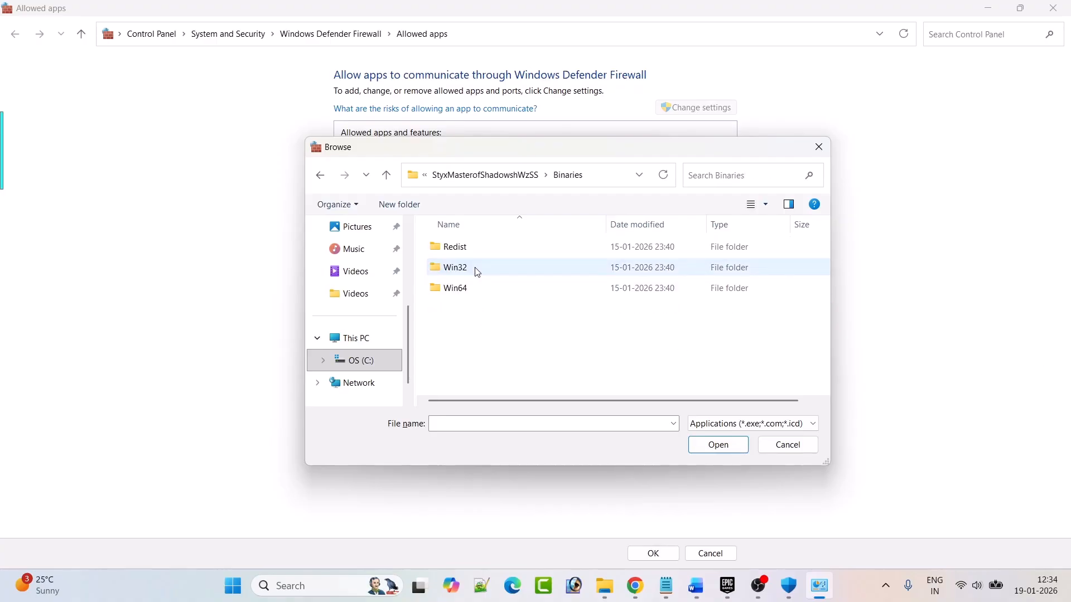
double_click(479, 276)
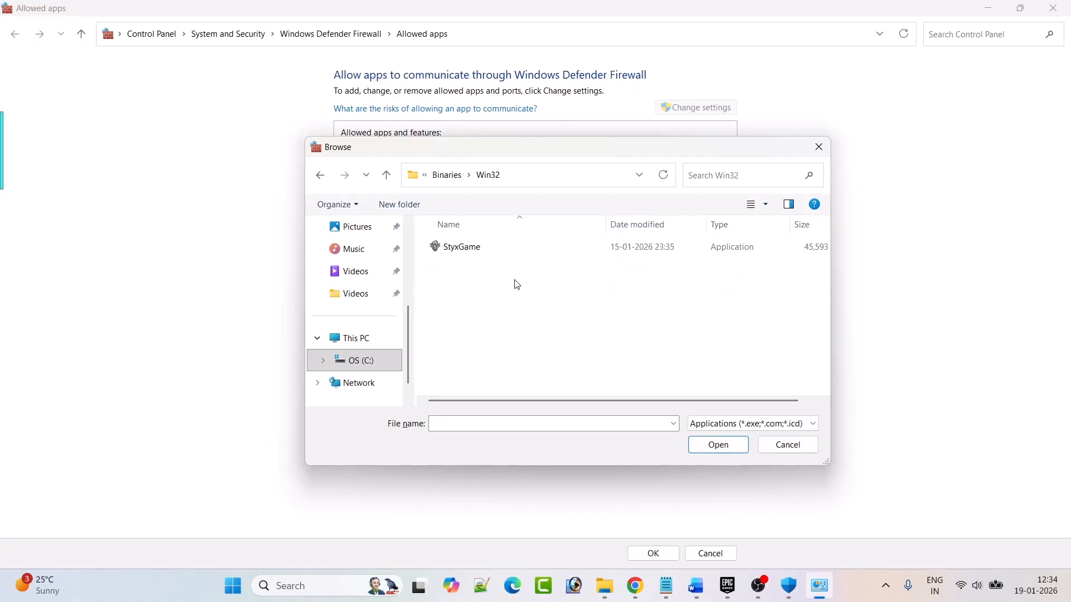
click(467, 254)
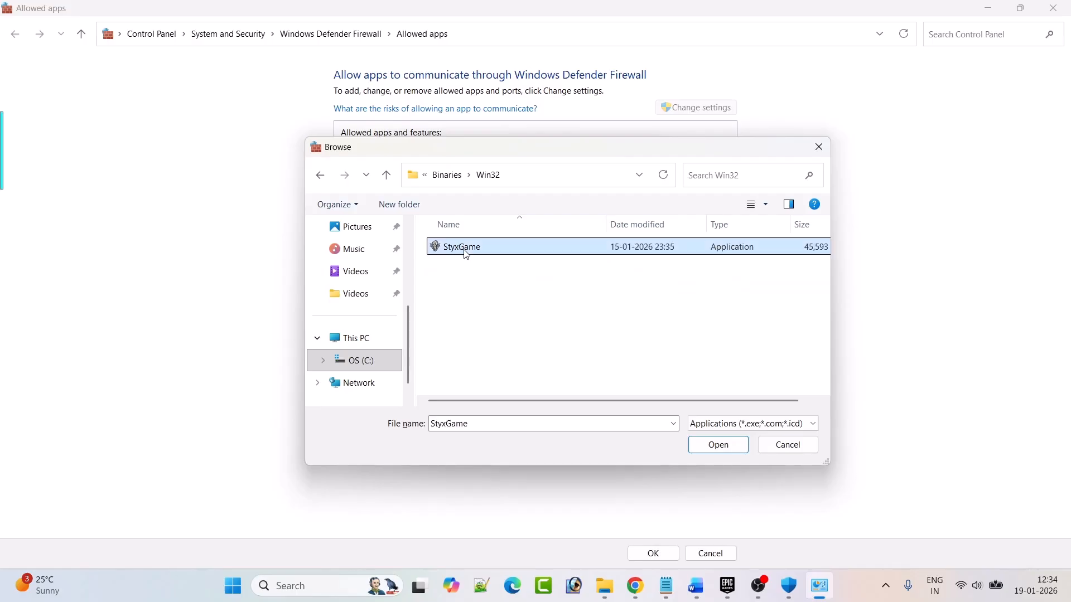
click(720, 448)
click(576, 413)
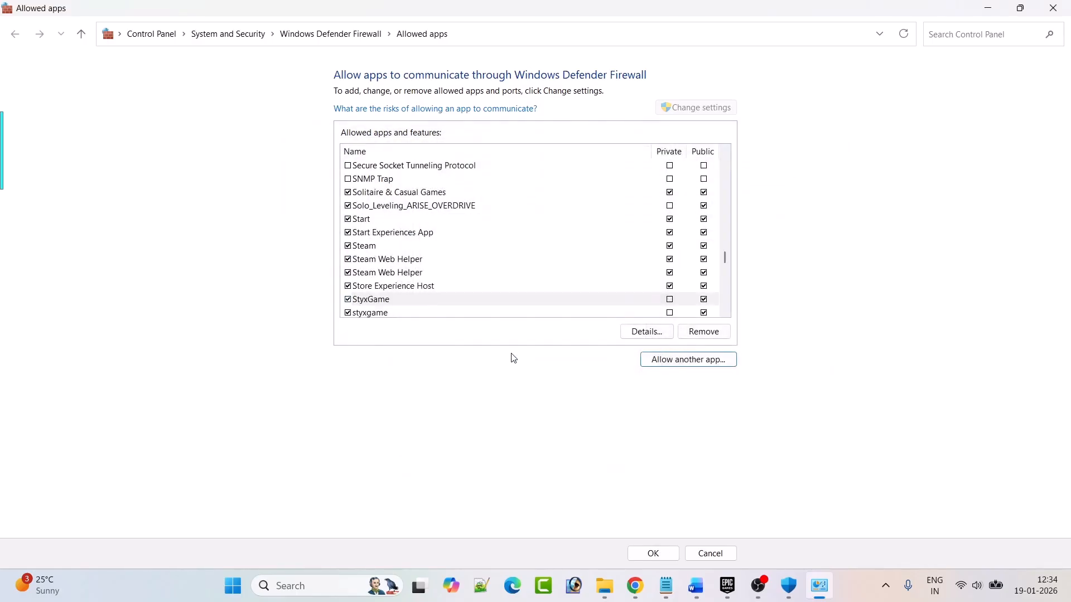
click(669, 299)
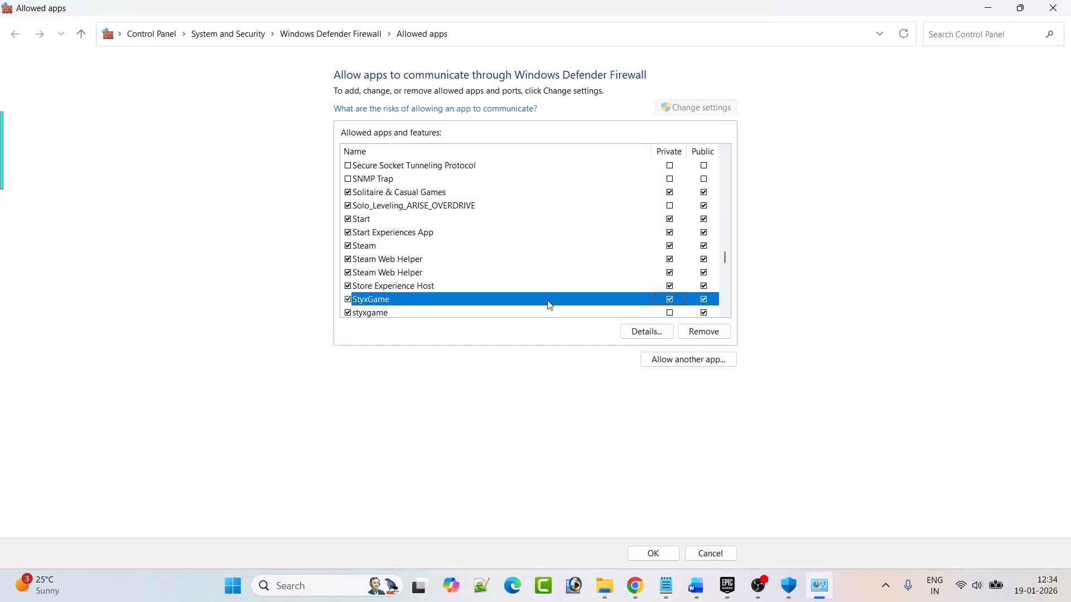
Try to add the StyxGame application from the game's Binaries\Win64 folder to the firewall's allowed apps.
click(694, 365)
click(628, 362)
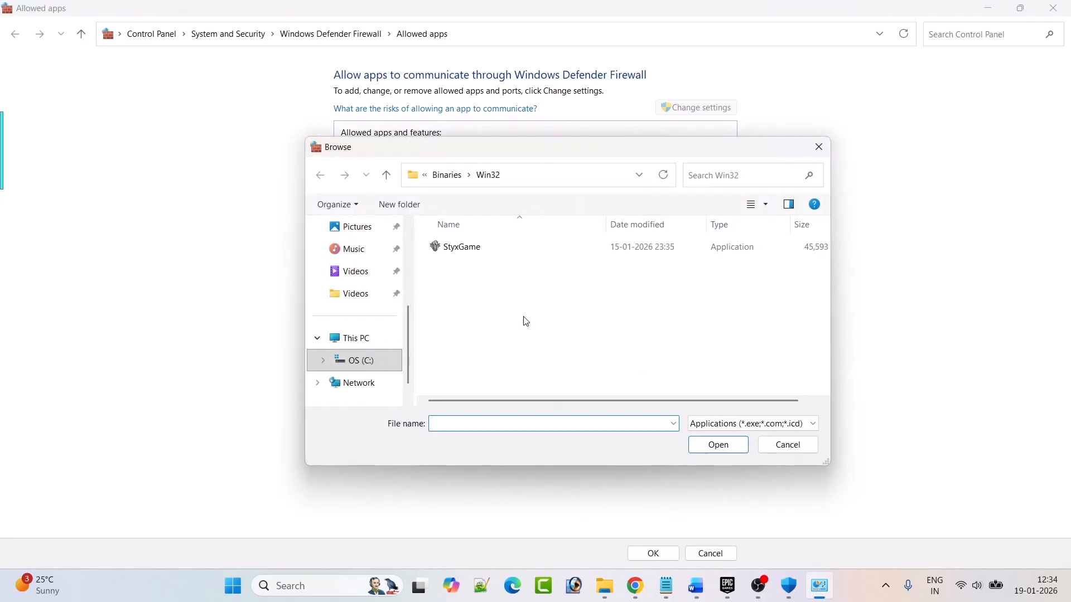
click(385, 175)
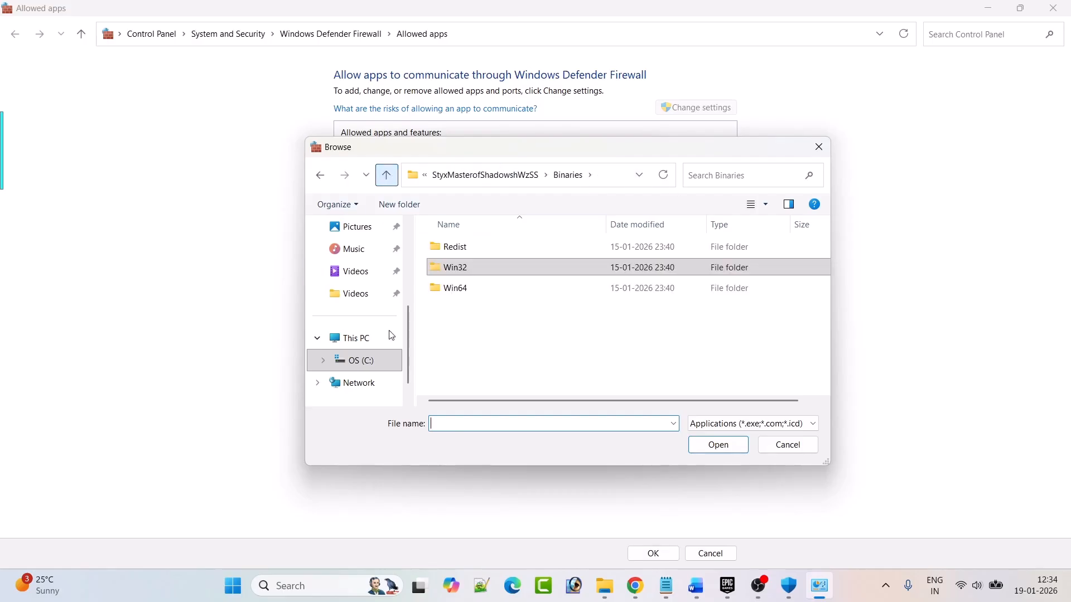
double_click(464, 290)
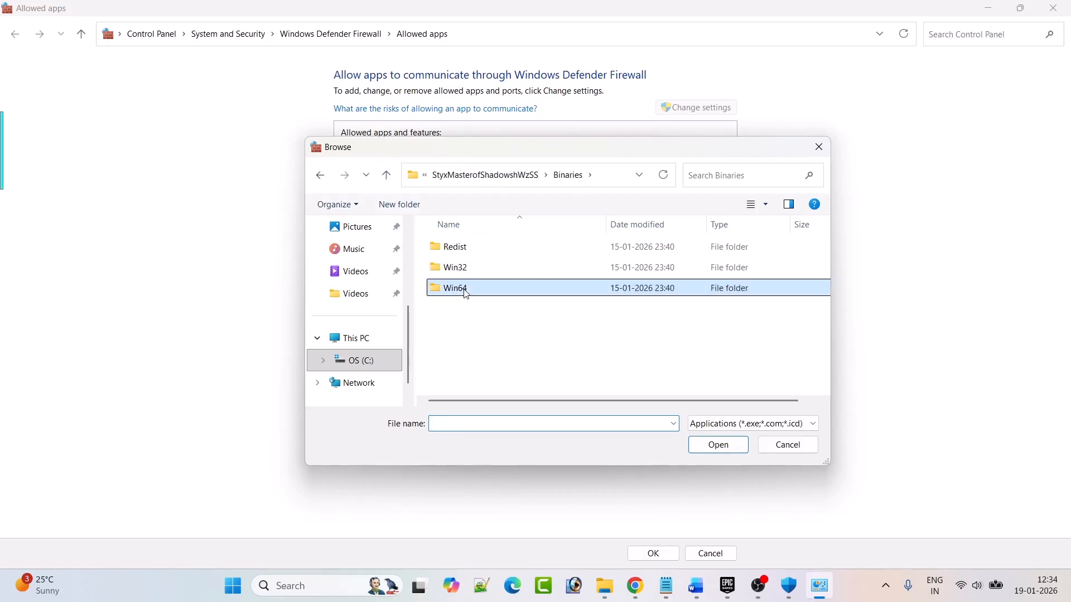
click(468, 250)
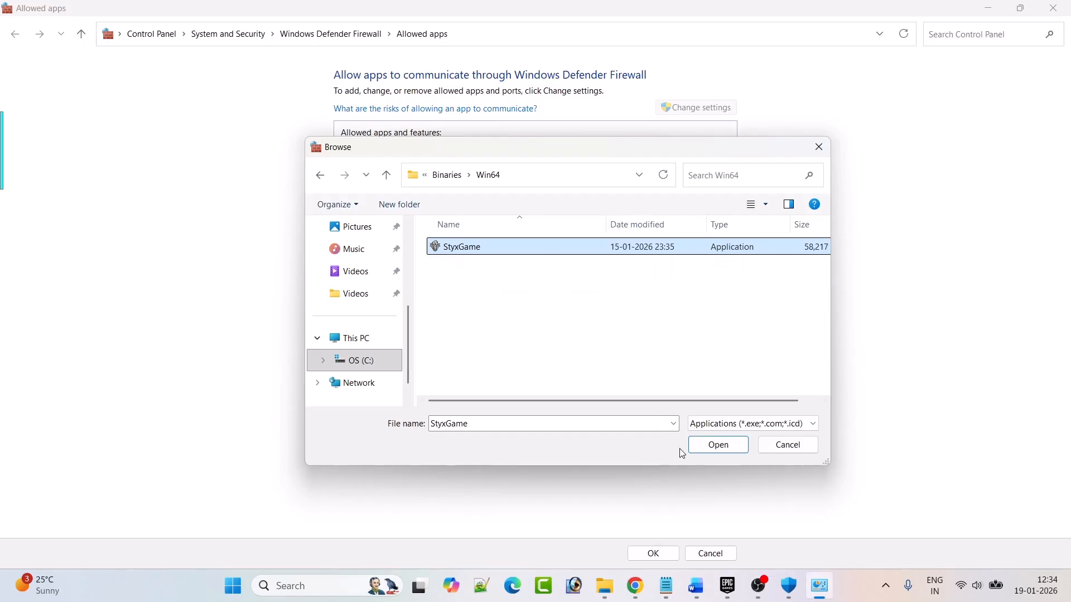
click(715, 445)
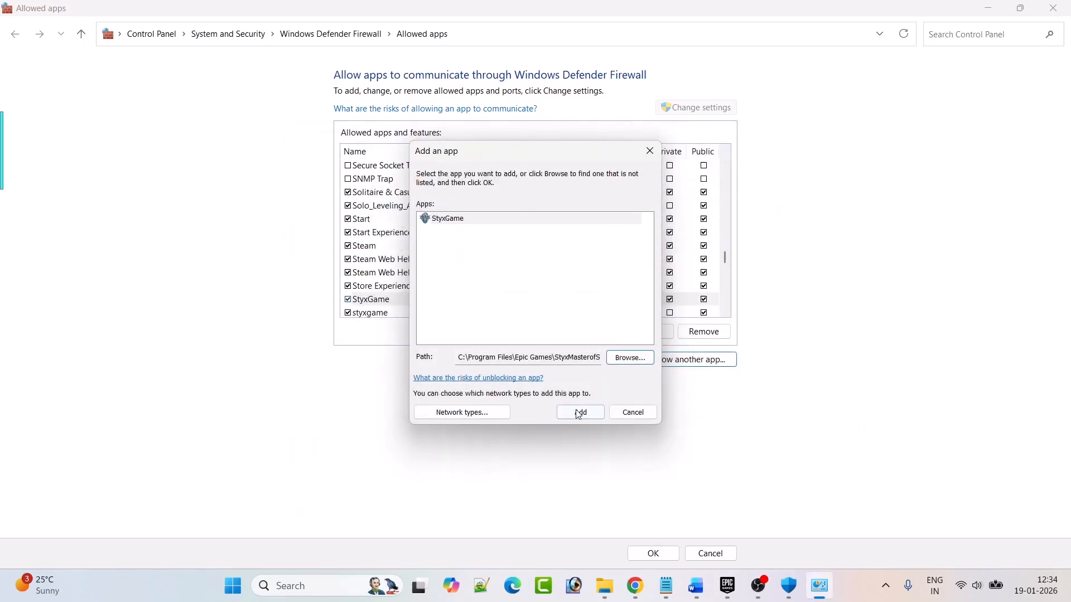
click(579, 413)
click(611, 343)
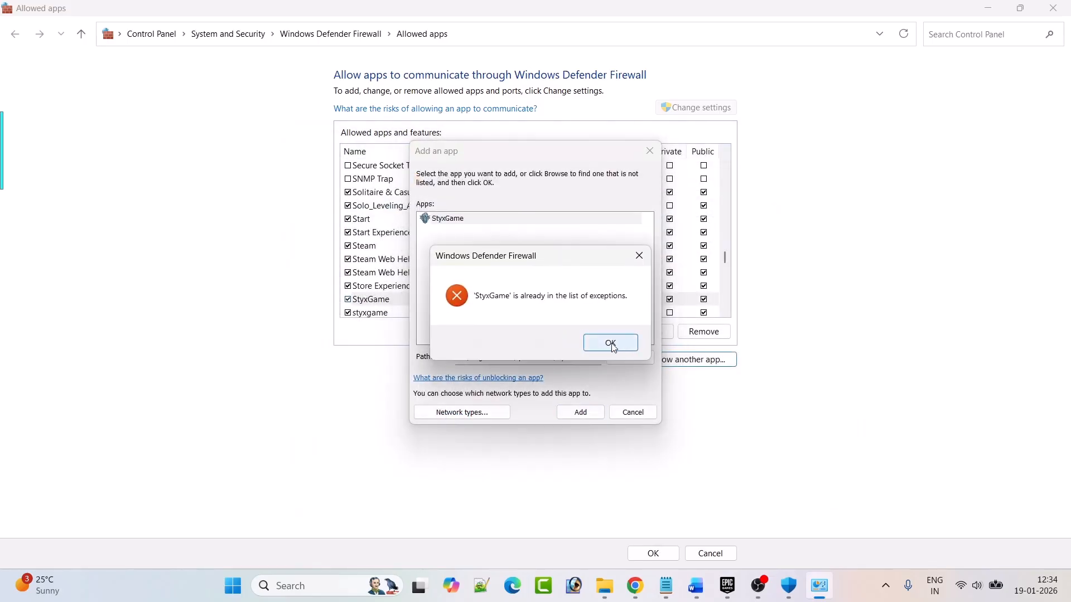
click(649, 151)
Allow the existing lowercase styxgame entry on private networks too and save the firewall's allowed apps list.
scroll(407, 277, down, 1)
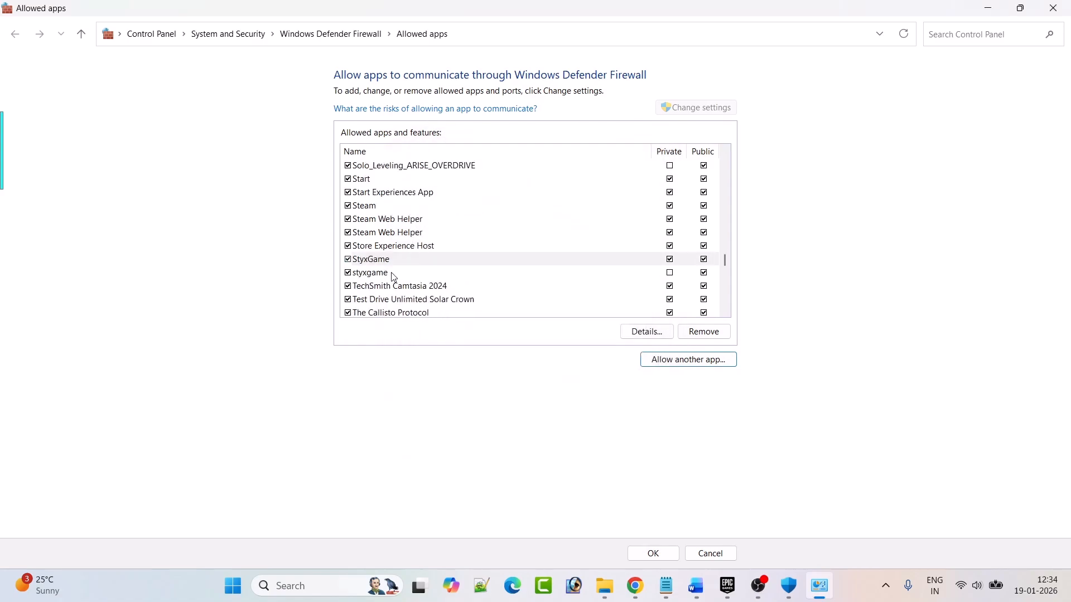
click(395, 274)
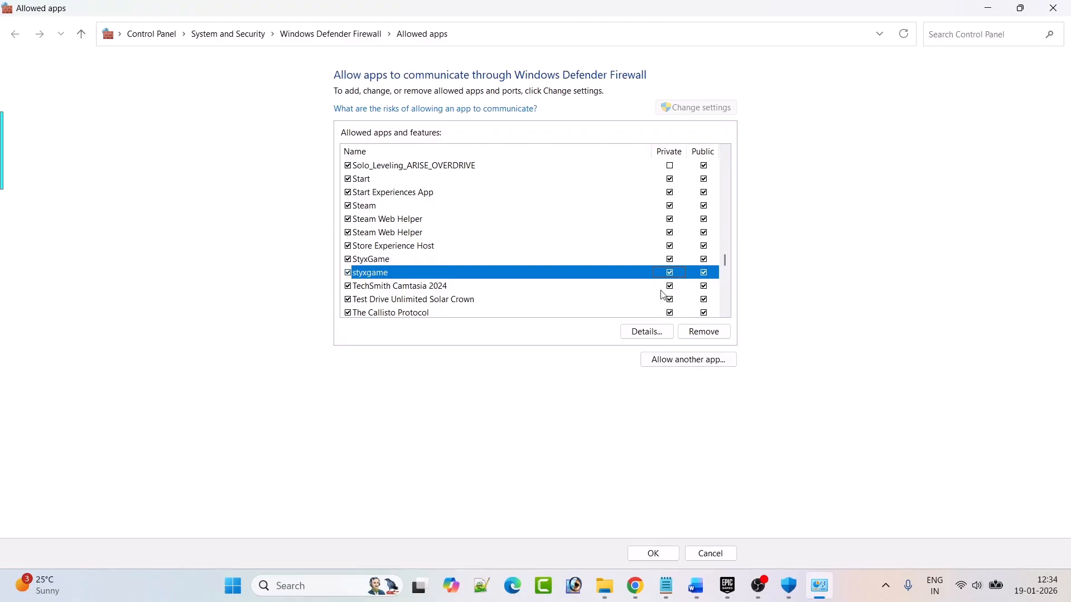
click(653, 553)
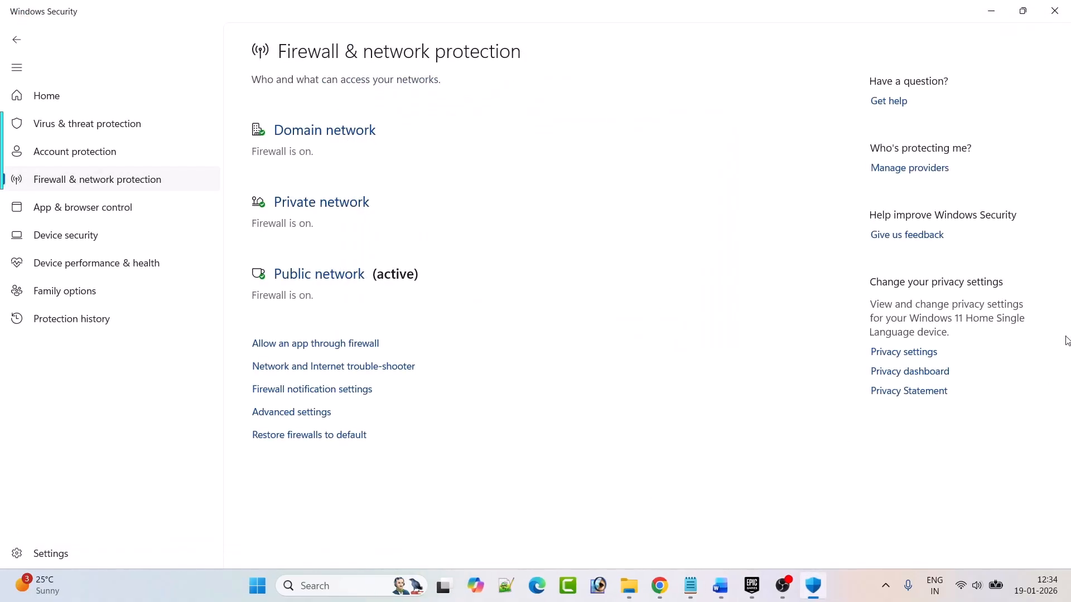
Switch to the Epic Games Launcher and close the Styx: Master of Shadows management dialog.
click(752, 586)
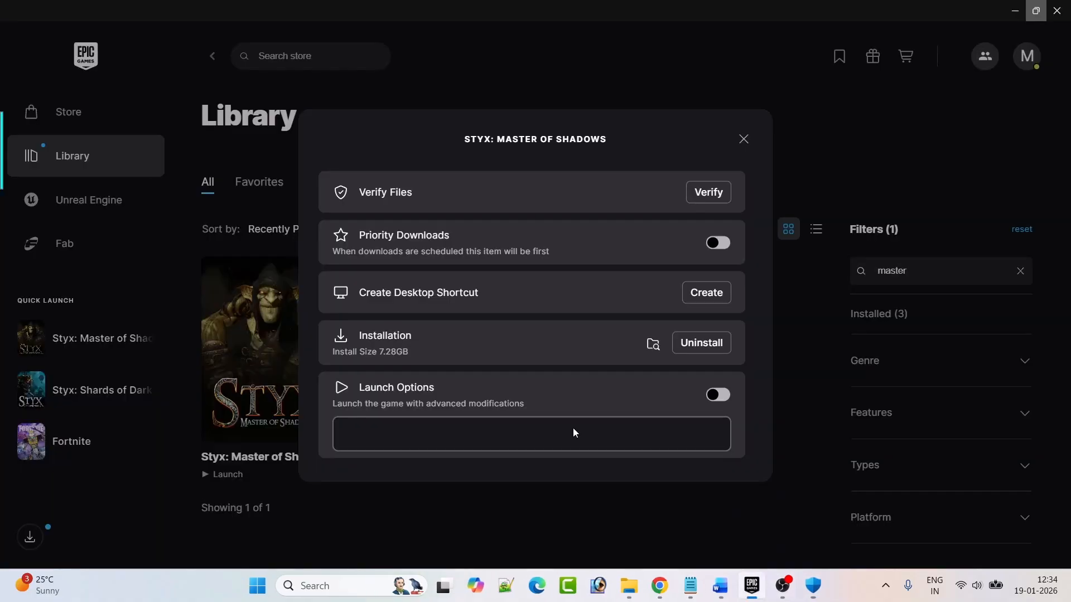
click(744, 139)
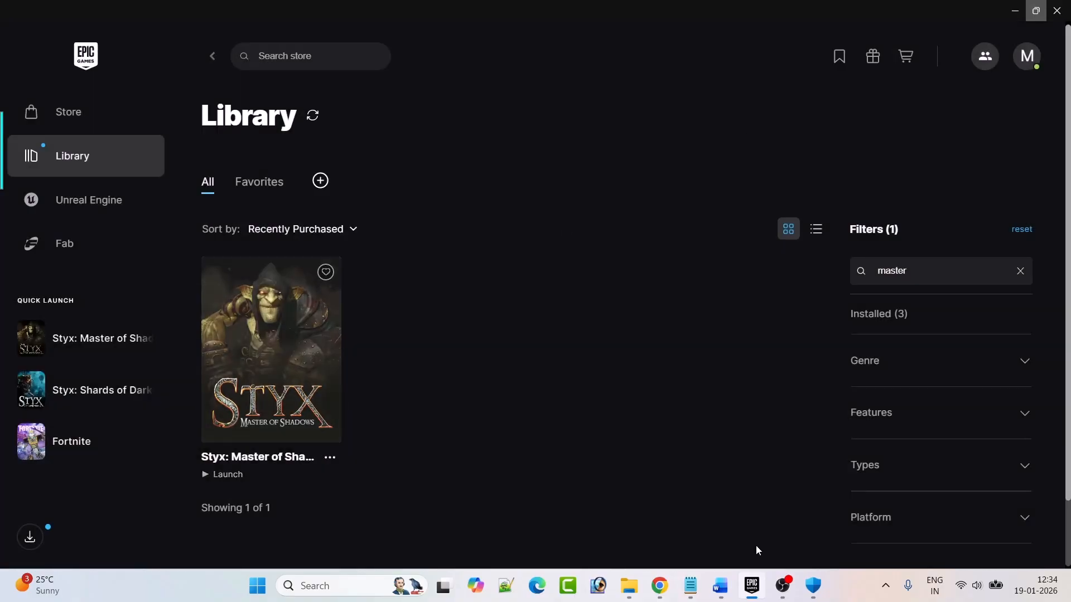
Switch to the Word guide and read the third-party antivirus advice and Fix 4 on clean graphics driver installation.
click(722, 585)
scroll(480, 310, down, 3)
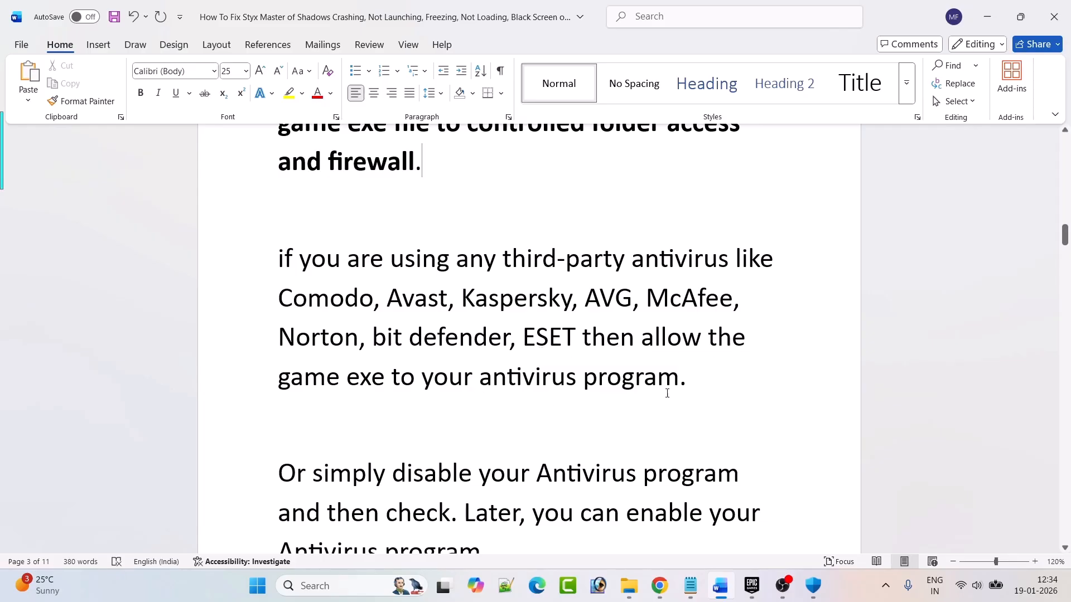
scroll(704, 387, down, 3)
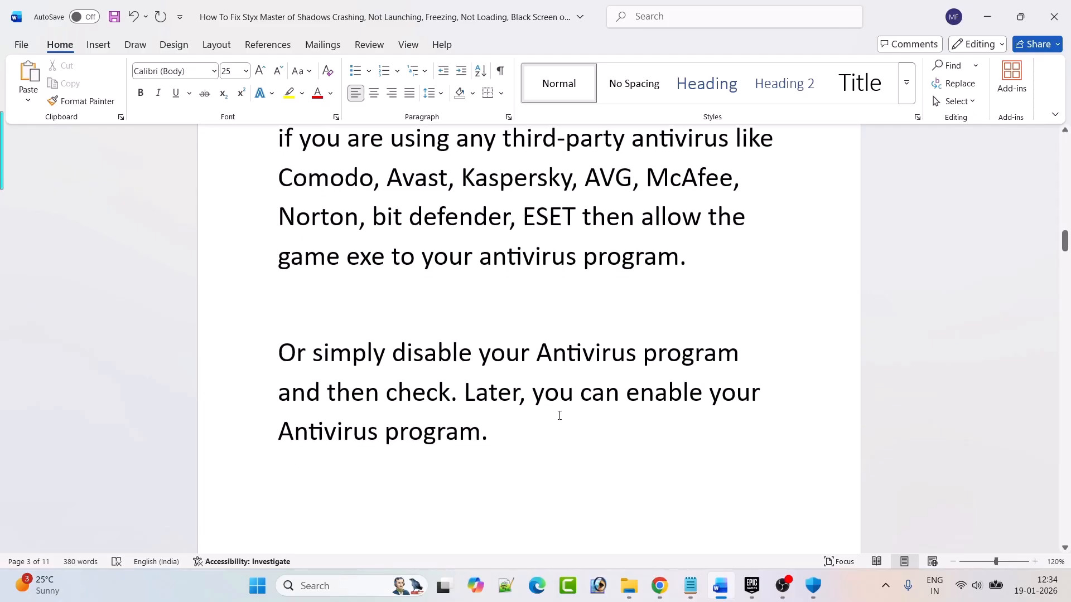
scroll(559, 416, down, 3)
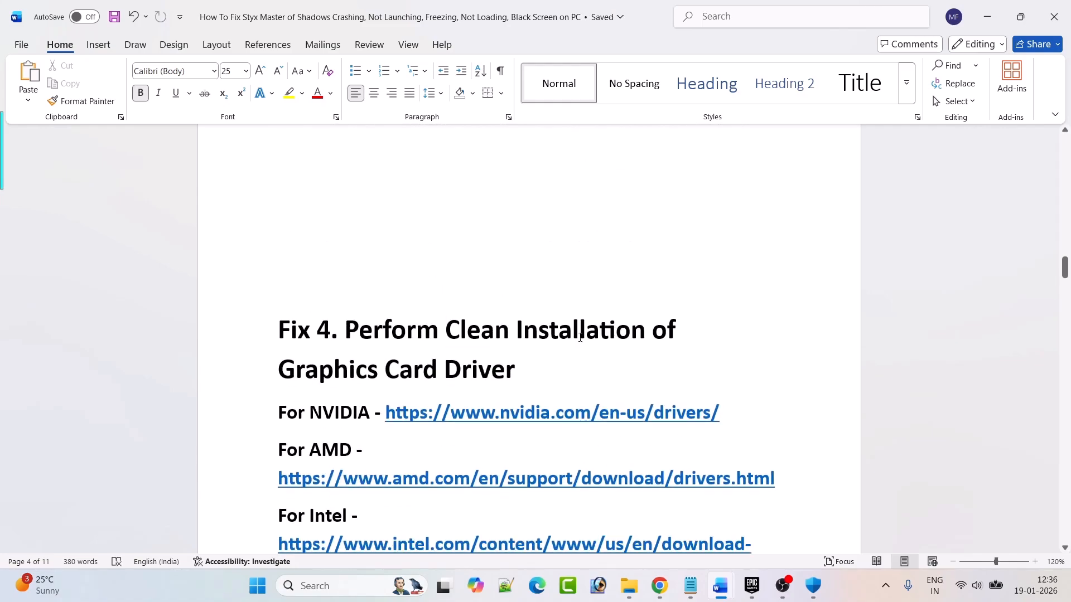
scroll(642, 337, down, 2)
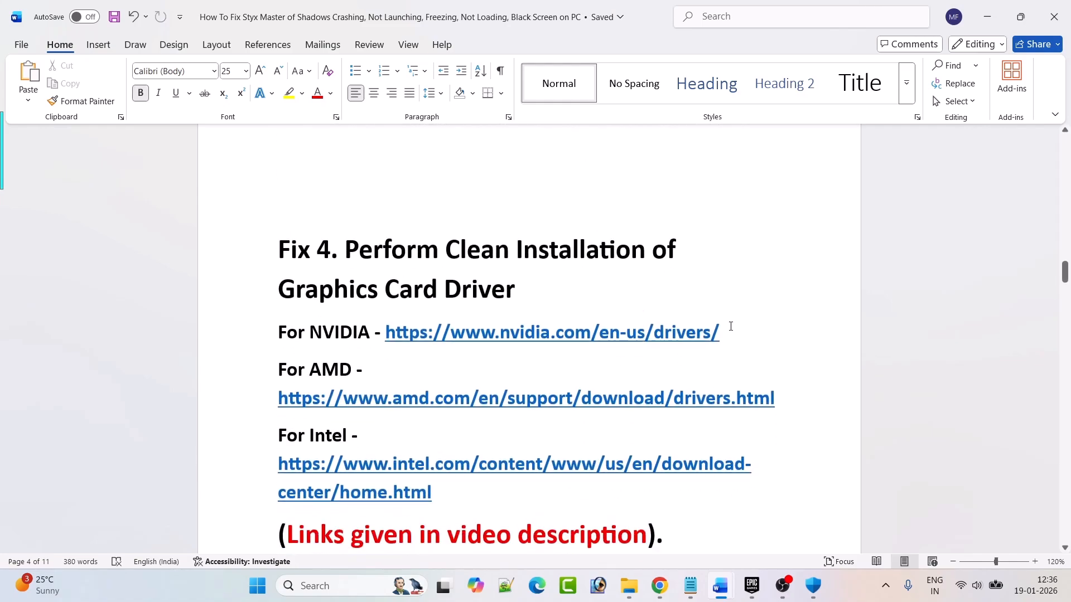
scroll(766, 328, down, 1)
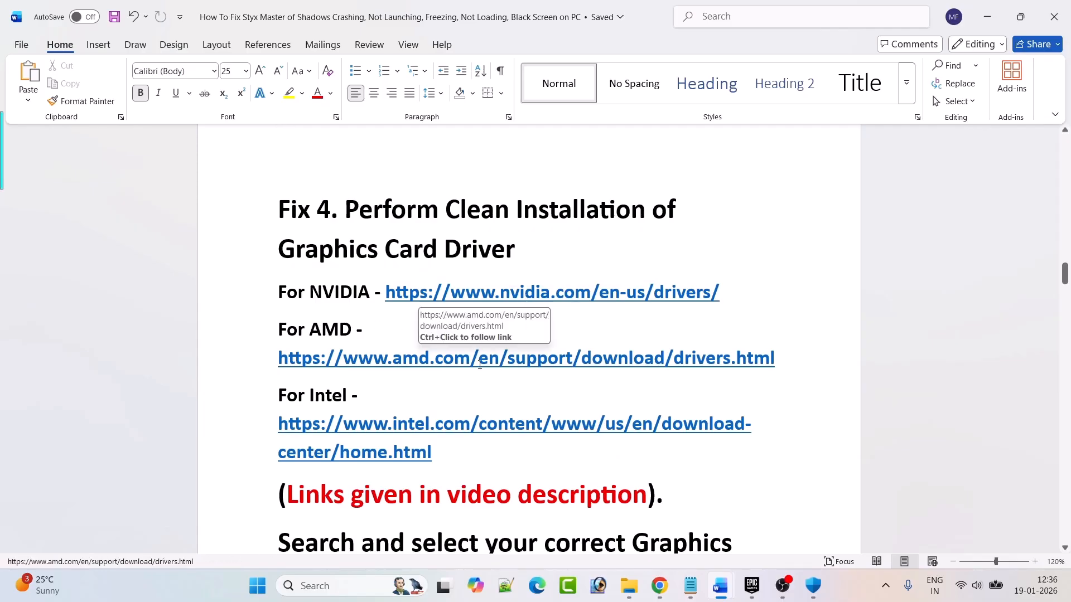
scroll(480, 359, down, 1)
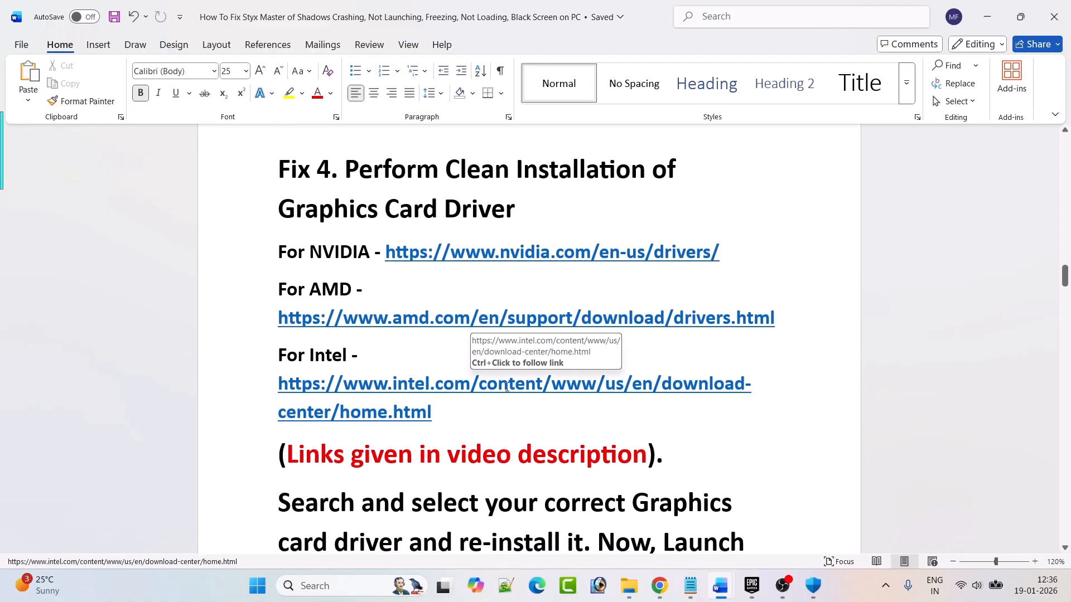
scroll(506, 386, down, 3)
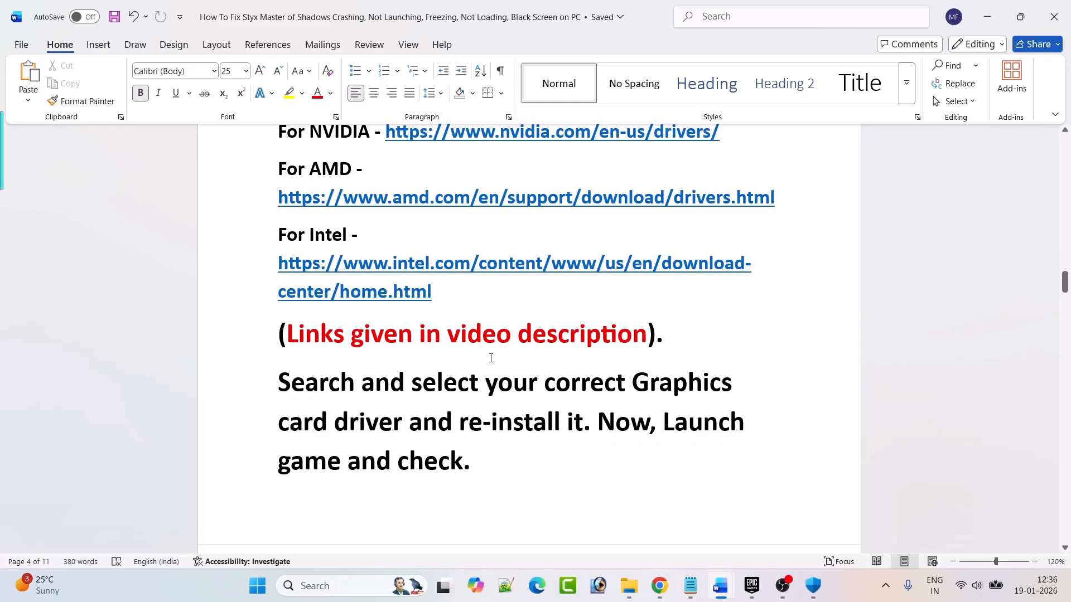
scroll(558, 359, down, 1)
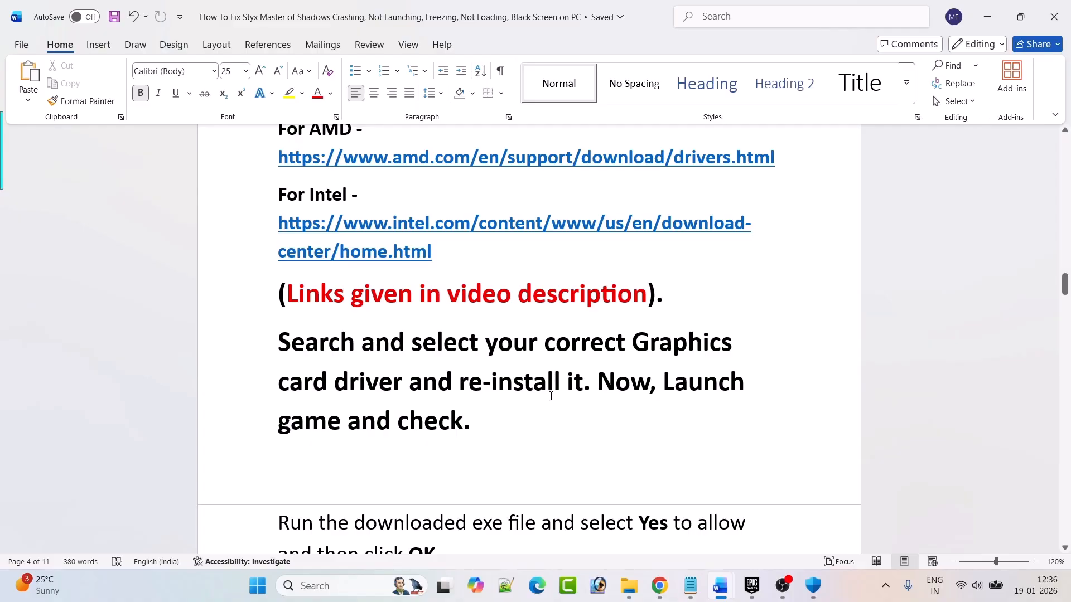
scroll(551, 396, up, 4)
Switch to Chrome and search NVIDIA's driver page for GeForce RTX 3050 drivers for Windows 11 in English (US).
drag(725, 252, 385, 249)
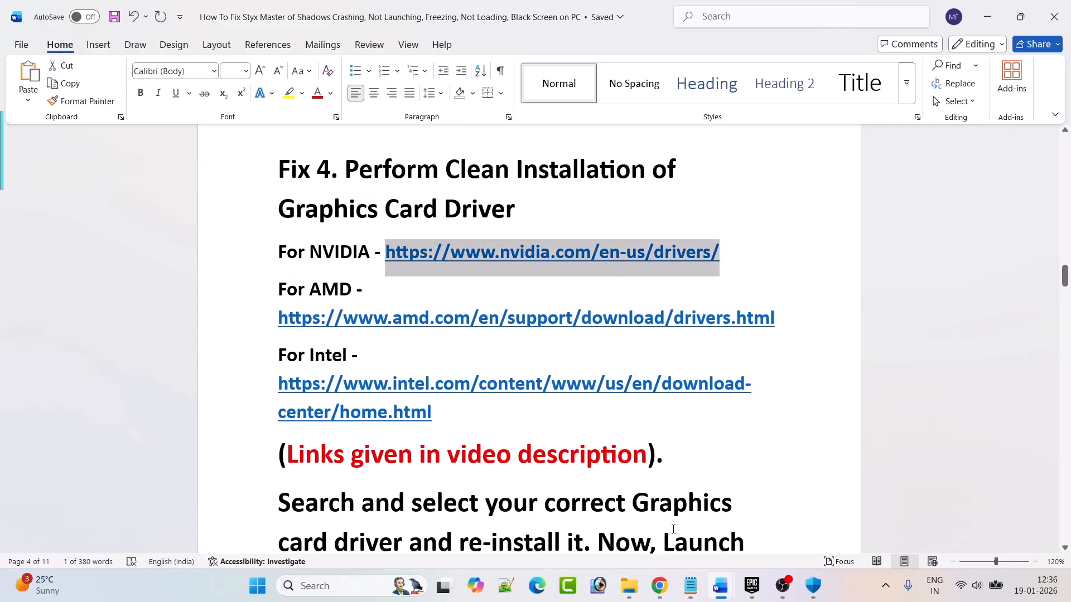
click(660, 586)
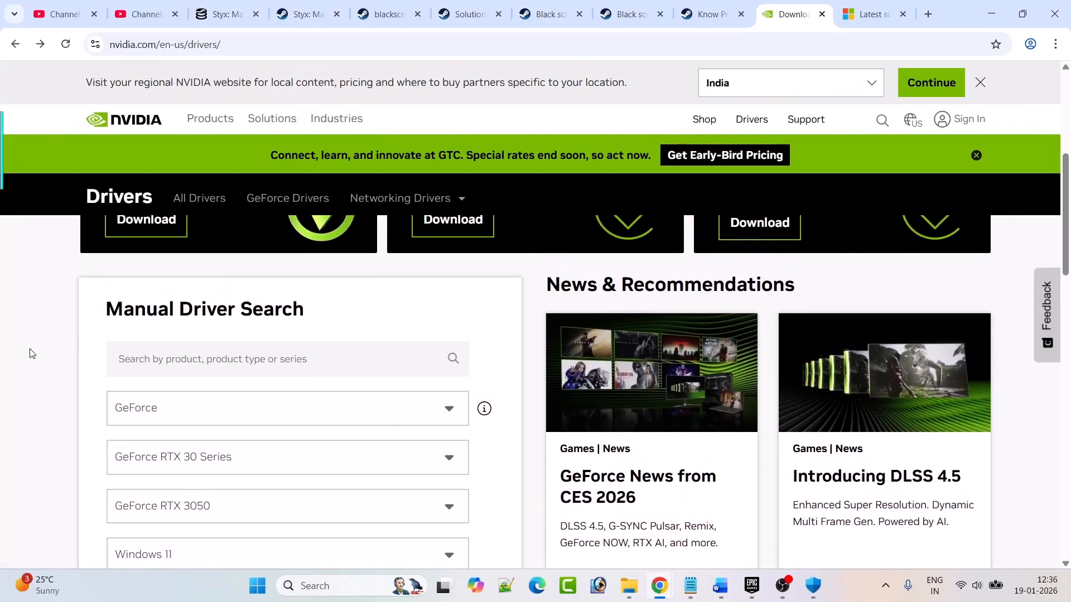
scroll(29, 351, down, 4)
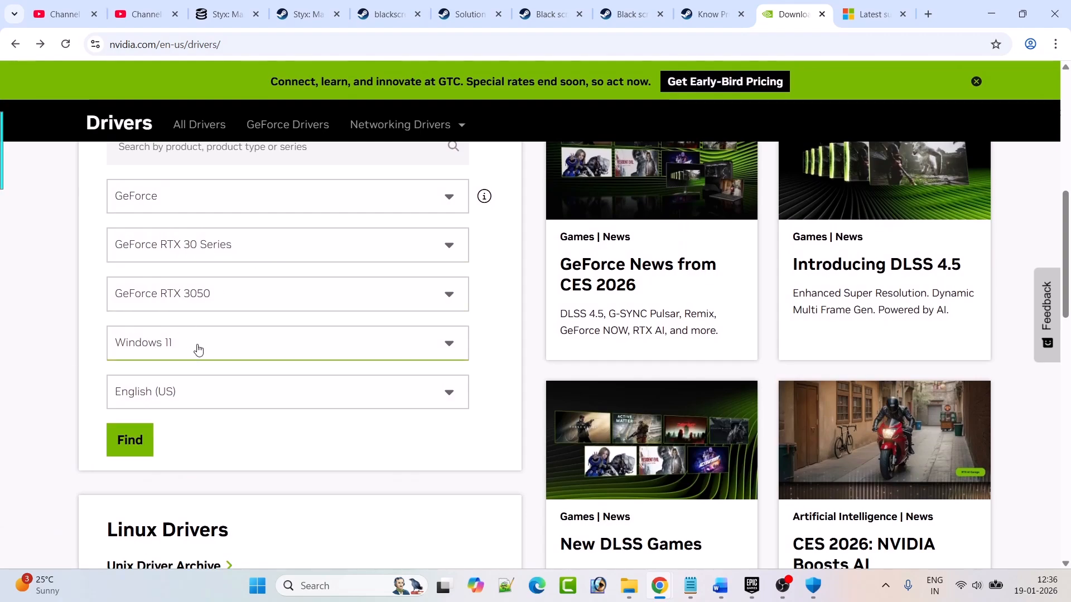
click(134, 444)
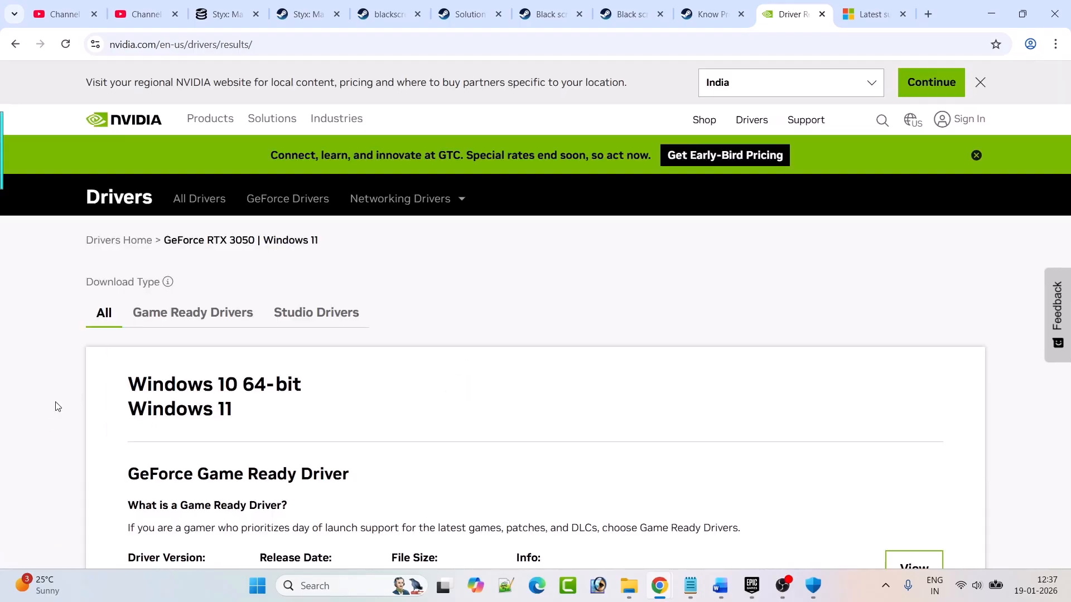
Open the GeForce Game Ready Driver 591.74 from the search results and download it.
scroll(57, 407, down, 2)
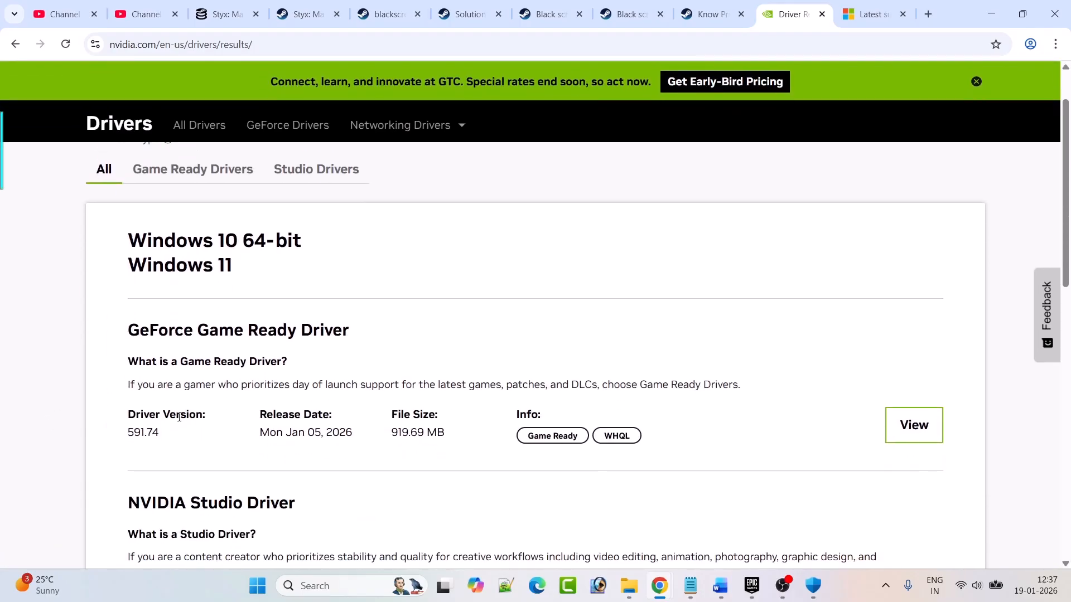
drag(157, 435, 131, 438)
click(215, 449)
click(914, 425)
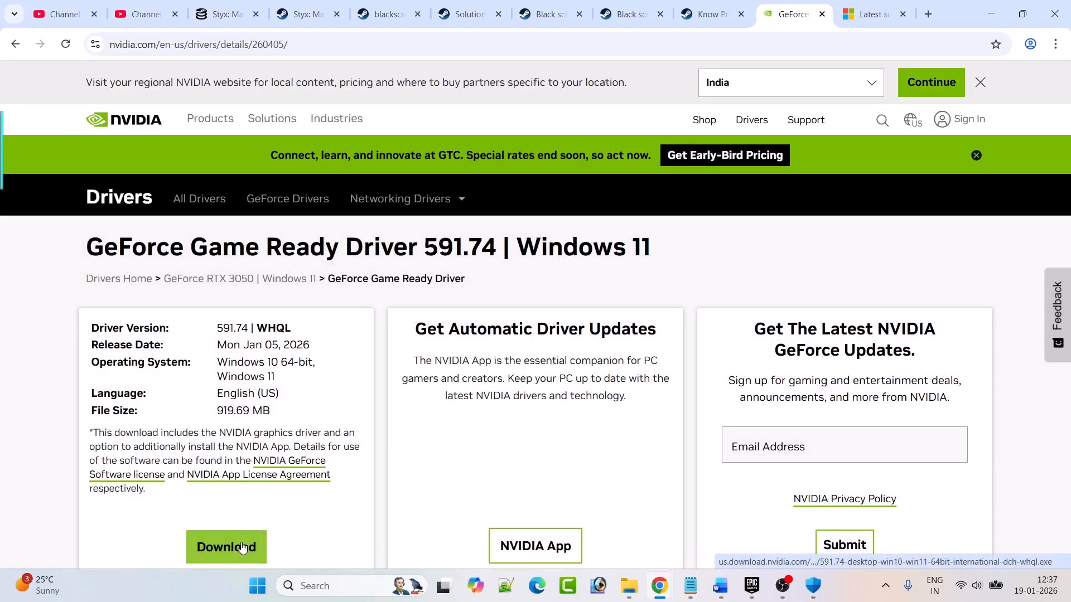
click(242, 548)
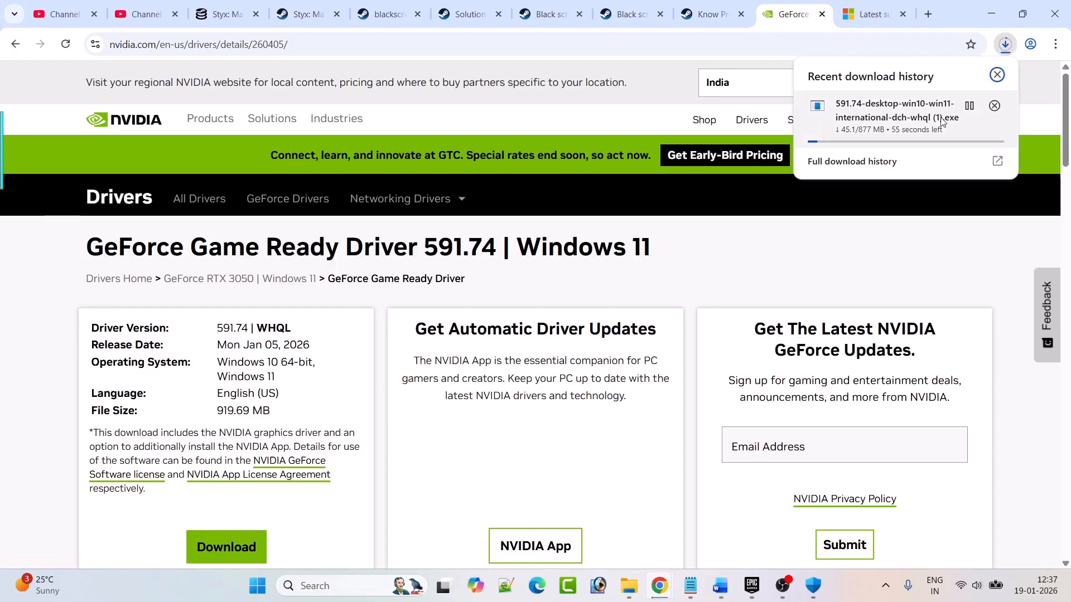
Switch to the Word guide and read the NVIDIA clean installation instructions through to the Fix 5 heading.
click(720, 585)
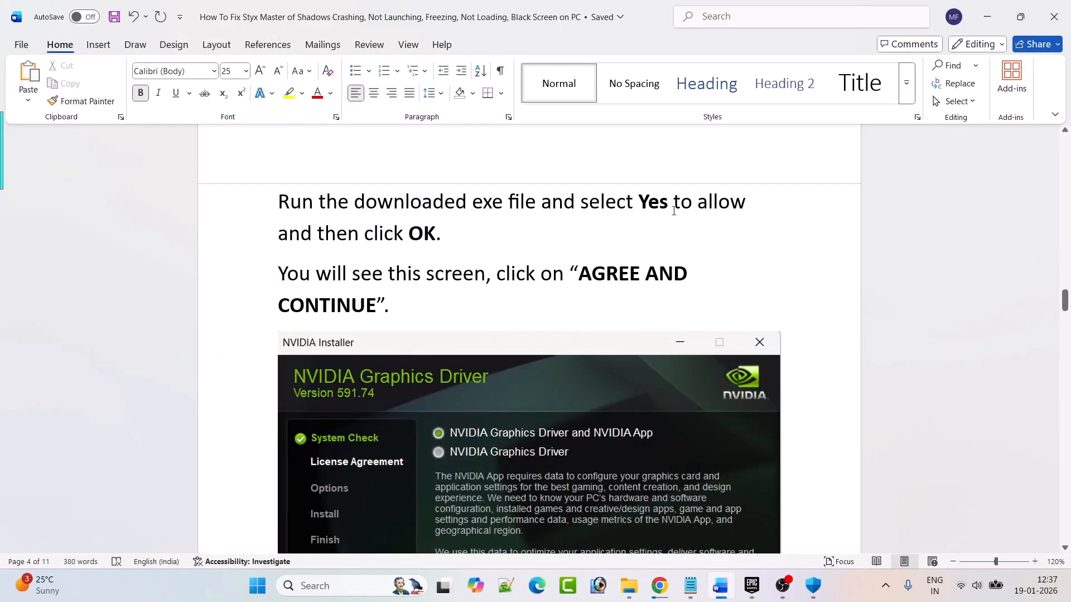
scroll(408, 244, down, 5)
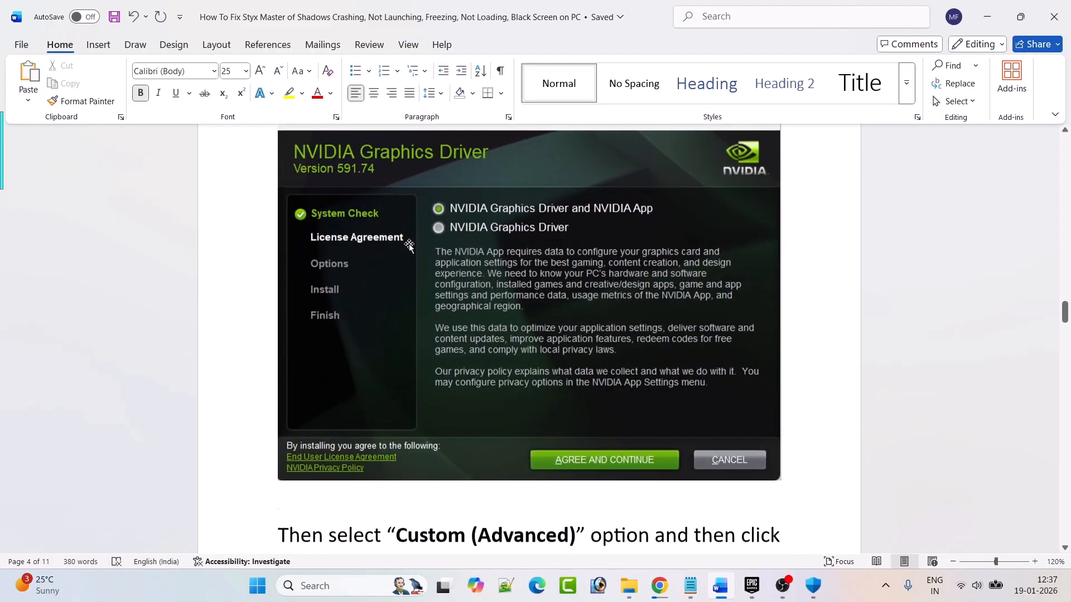
scroll(622, 446, down, 7)
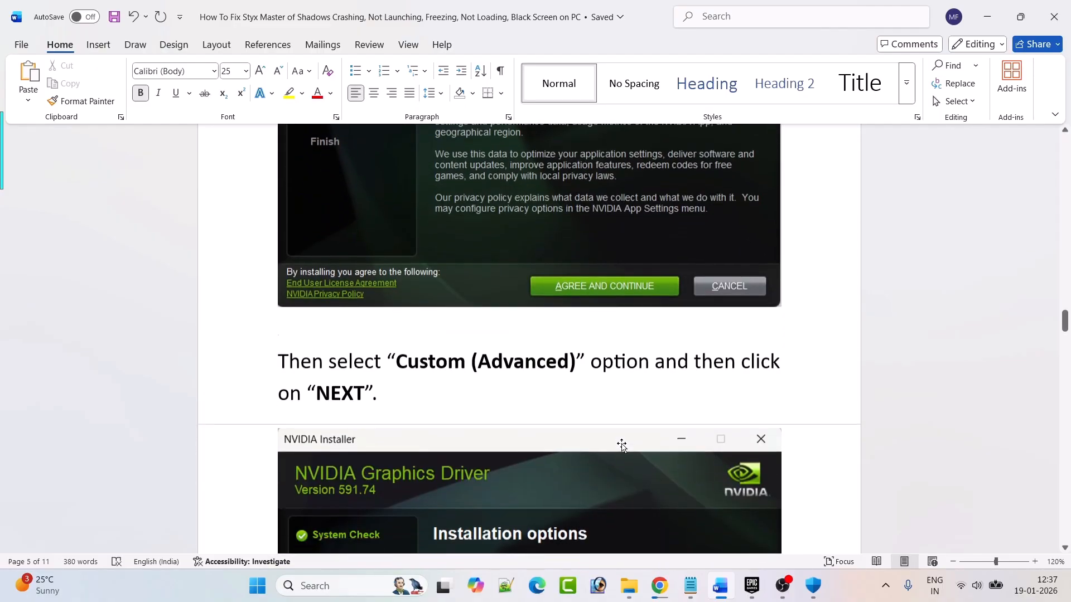
scroll(623, 443, down, 2)
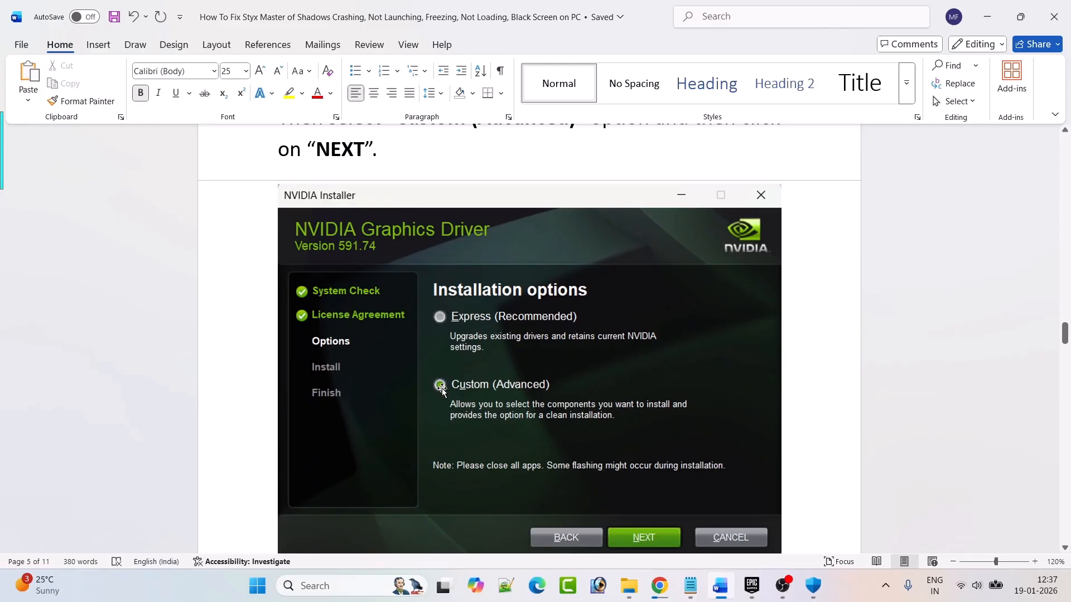
scroll(666, 470, down, 2)
scroll(665, 470, down, 10)
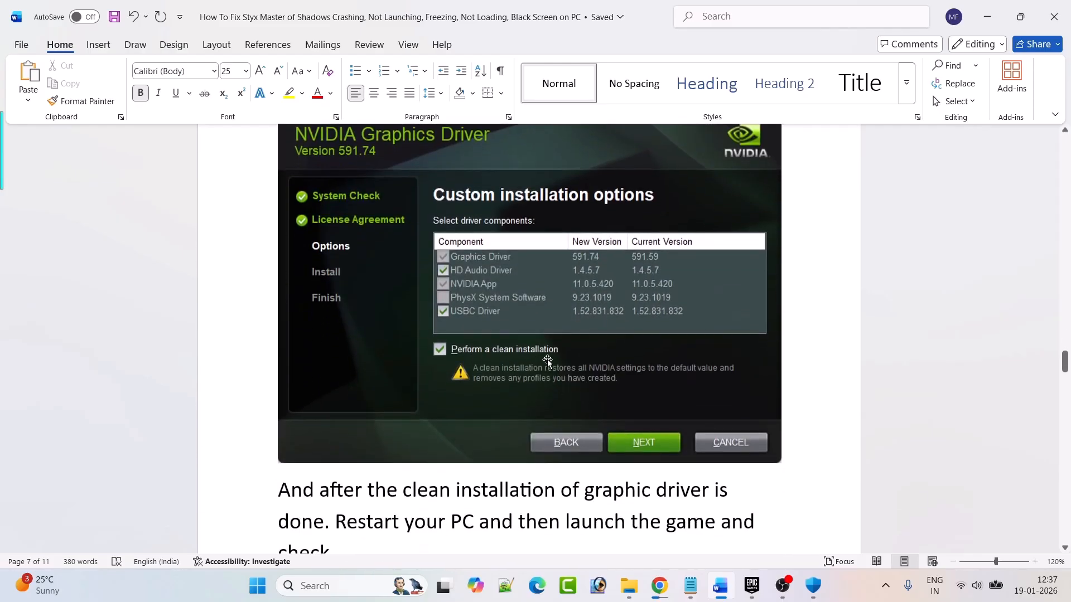
scroll(433, 423, down, 2)
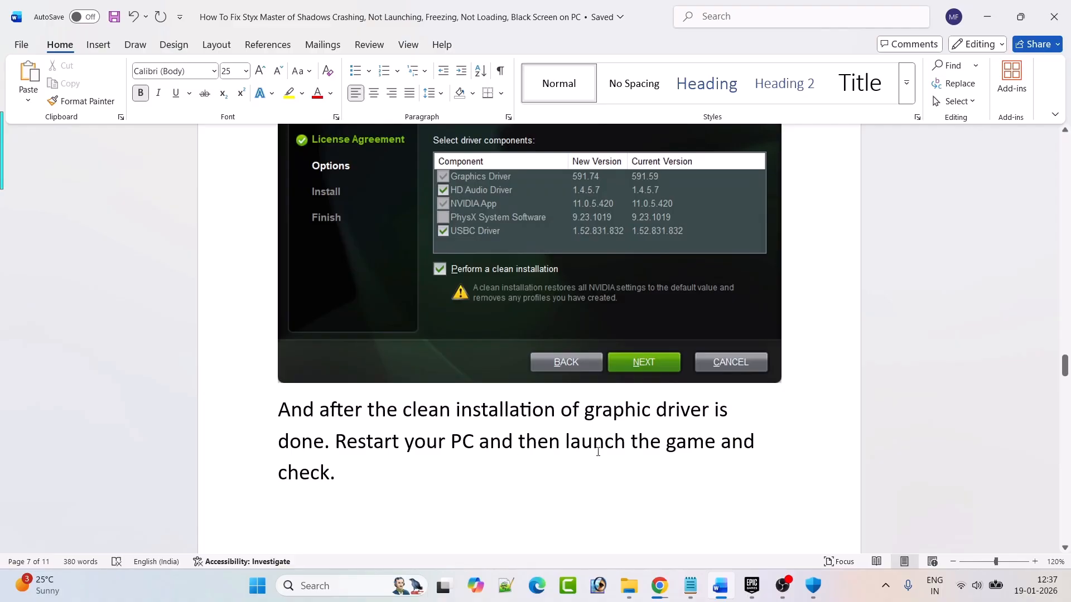
scroll(603, 446, down, 10)
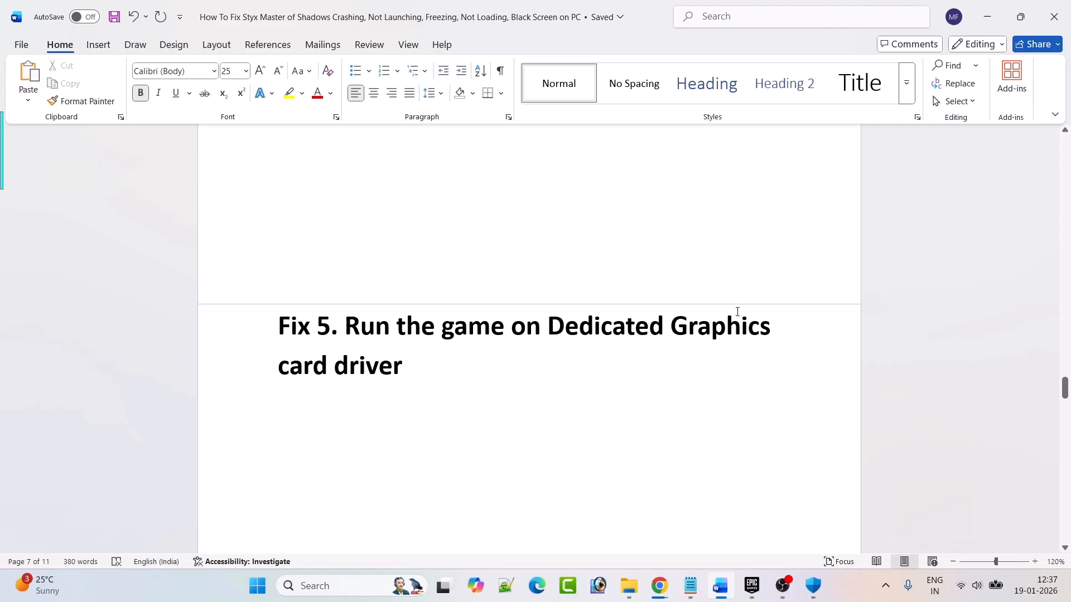
Search Windows for the graphics settings and open the Graphics settings page.
click(309, 585)
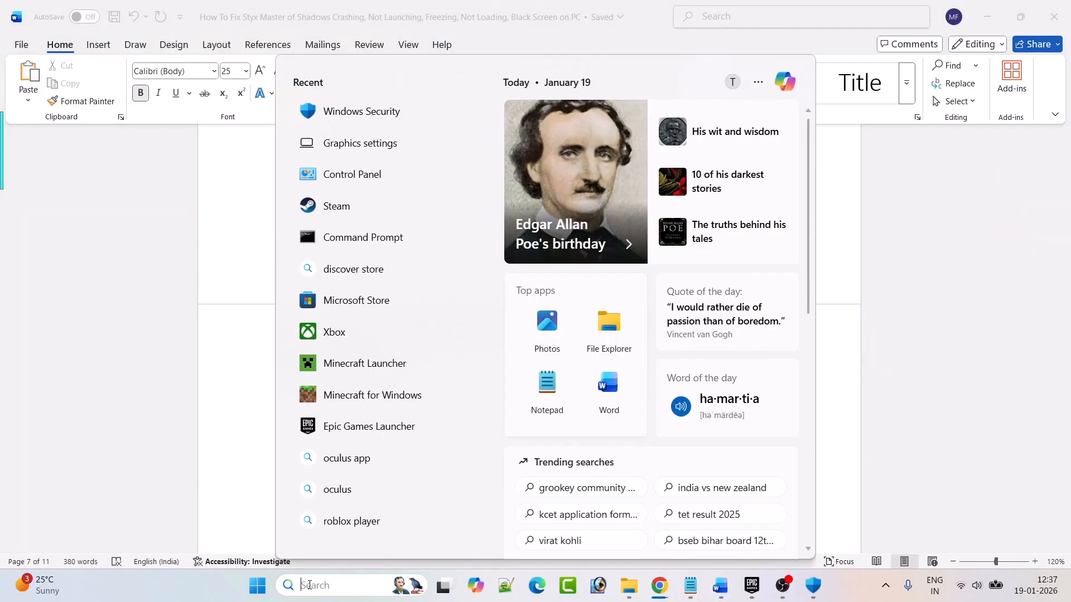
text(graphics se)
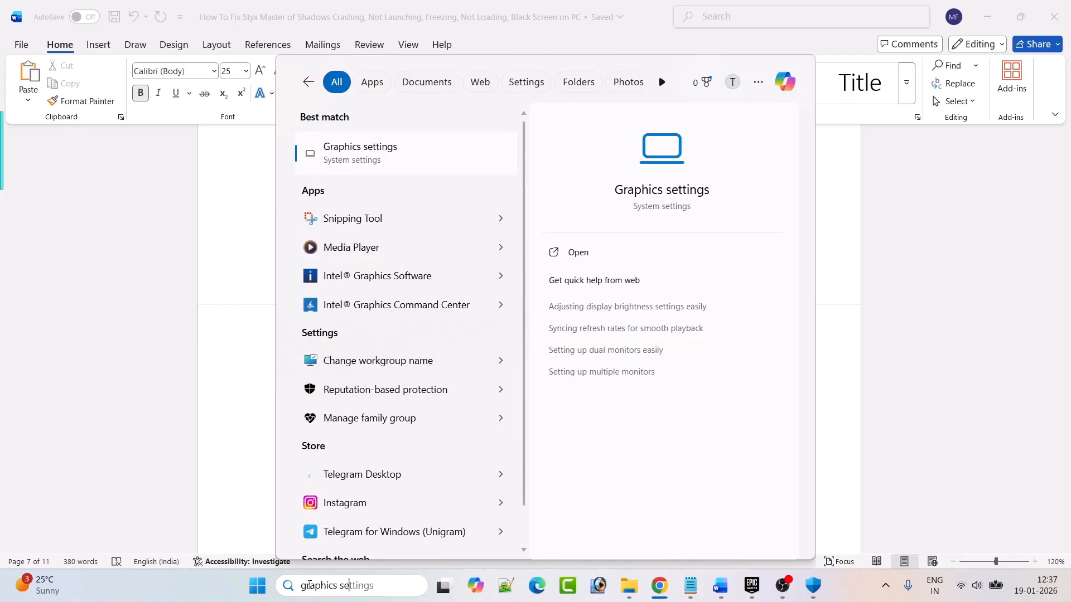
click(591, 255)
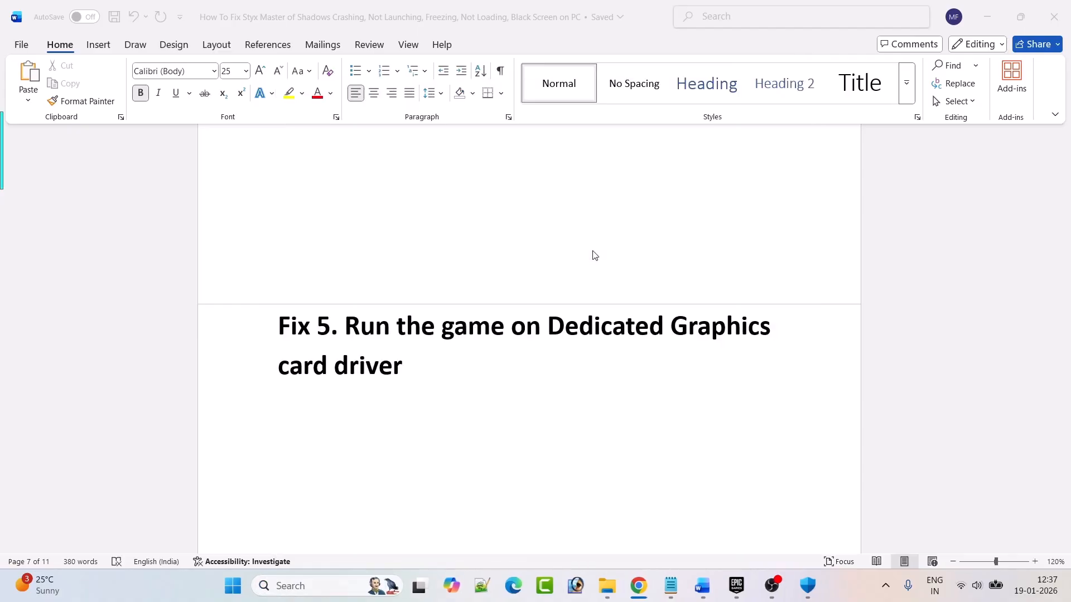
Start adding a desktop app to the custom graphics list and browse to C:\Program Files\Epic Games.
click(796, 383)
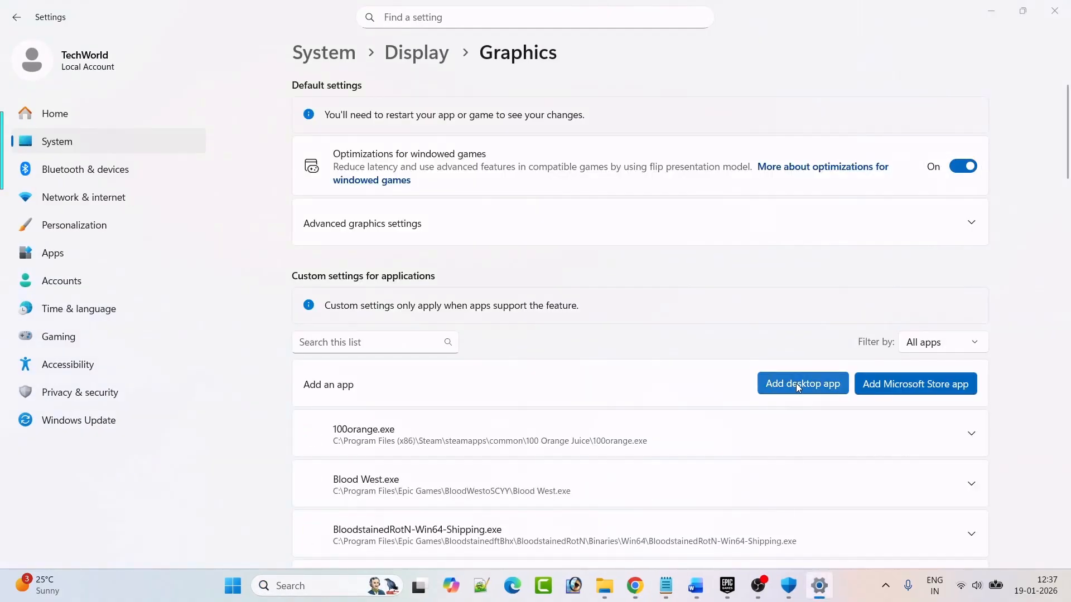
click(143, 39)
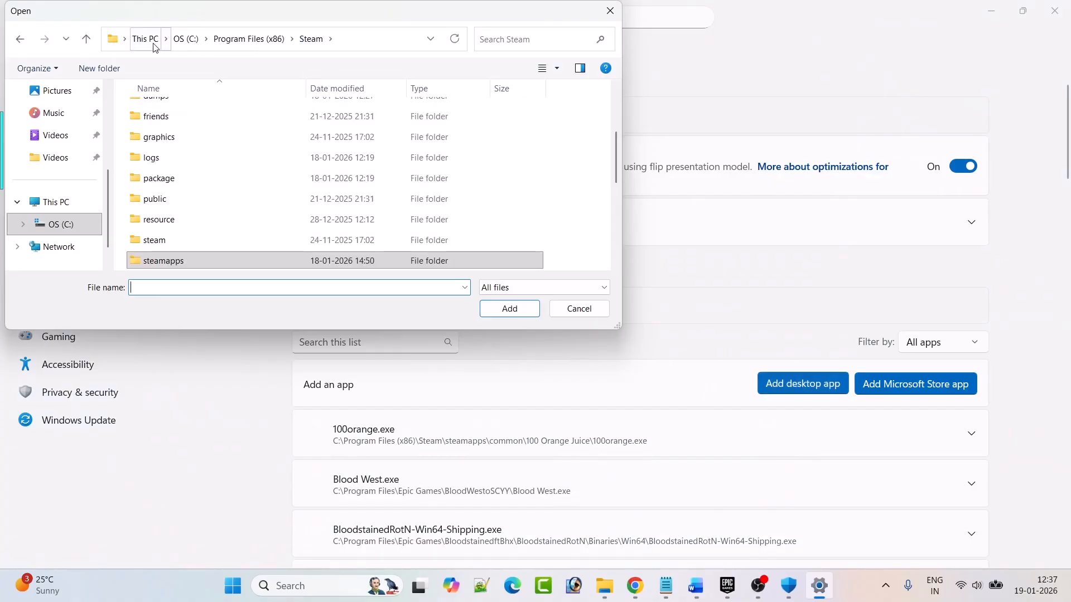
click(179, 40)
double_click(219, 237)
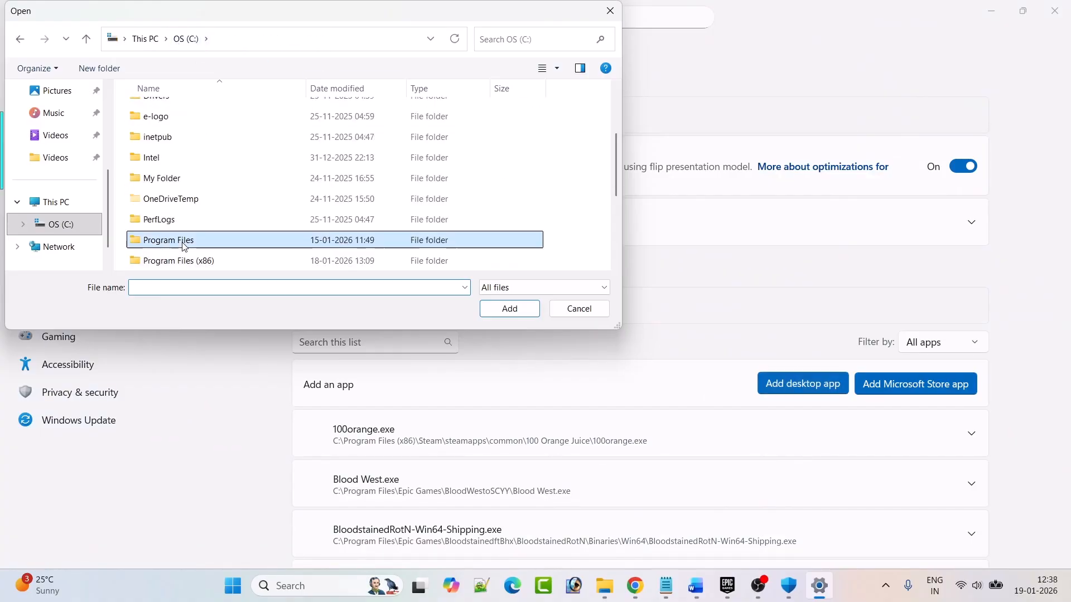
key(e)
key(e)
key(Return)
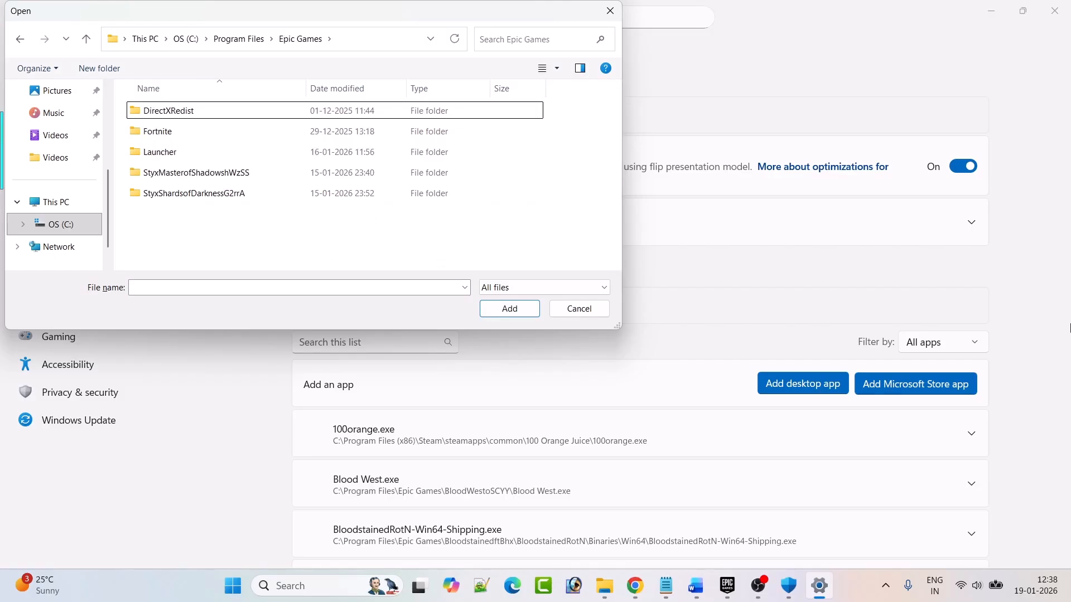
Add the StyxGame application from the StyxMasterofShadowshWzSS\Binaries\Win32 folder to the custom graphics list.
key(s)
key(Return)
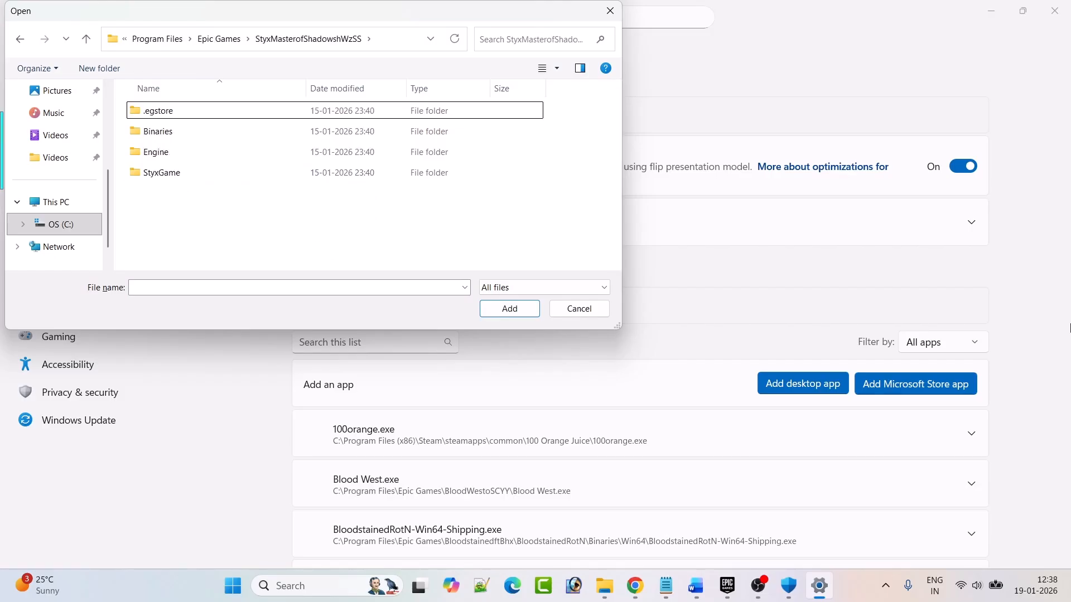
double_click(177, 133)
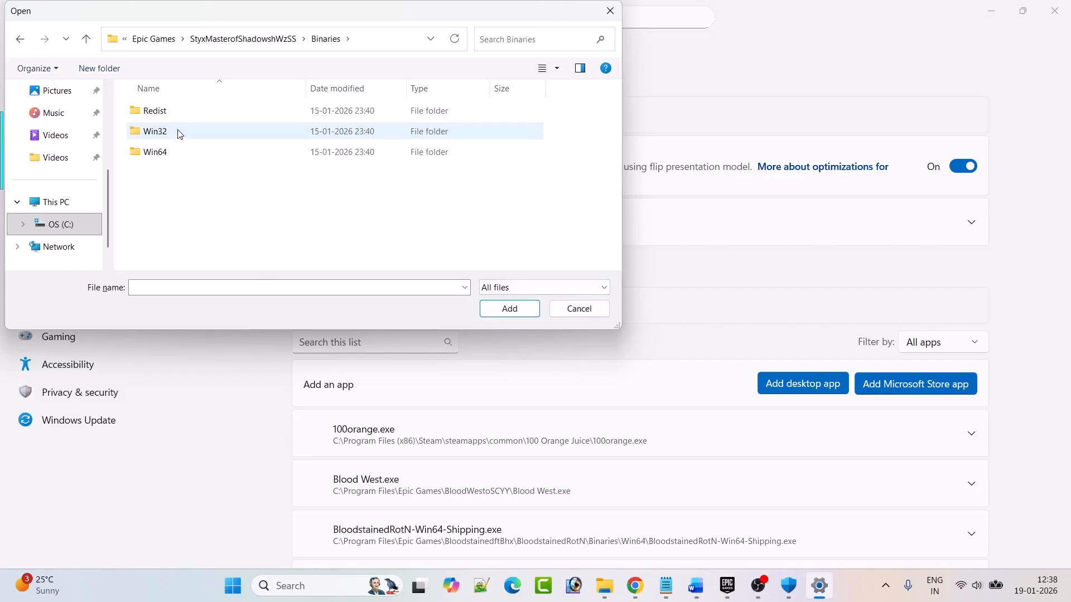
double_click(178, 132)
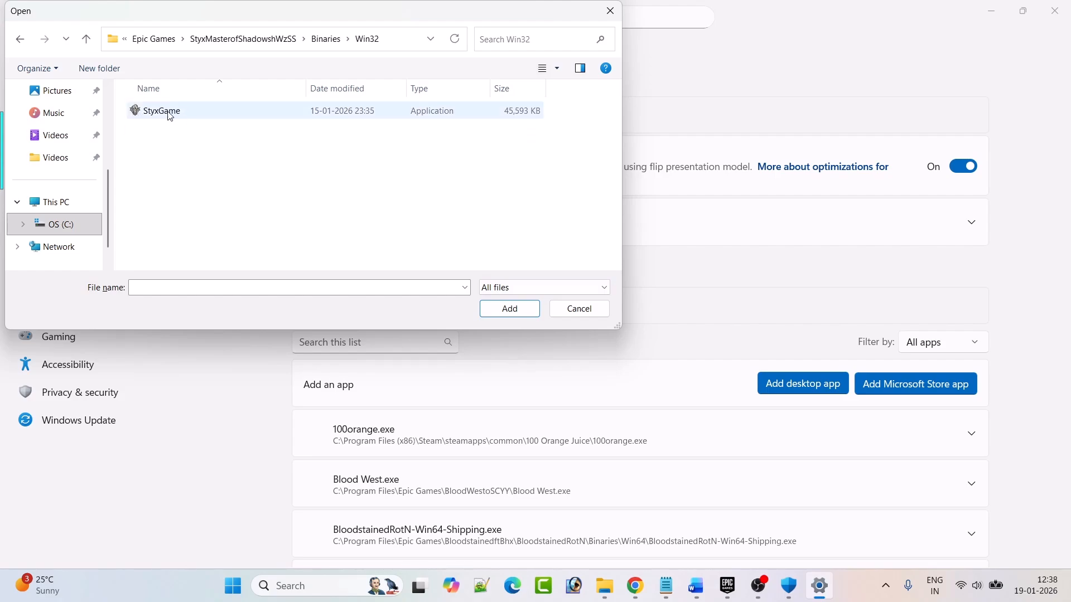
click(186, 117)
click(509, 308)
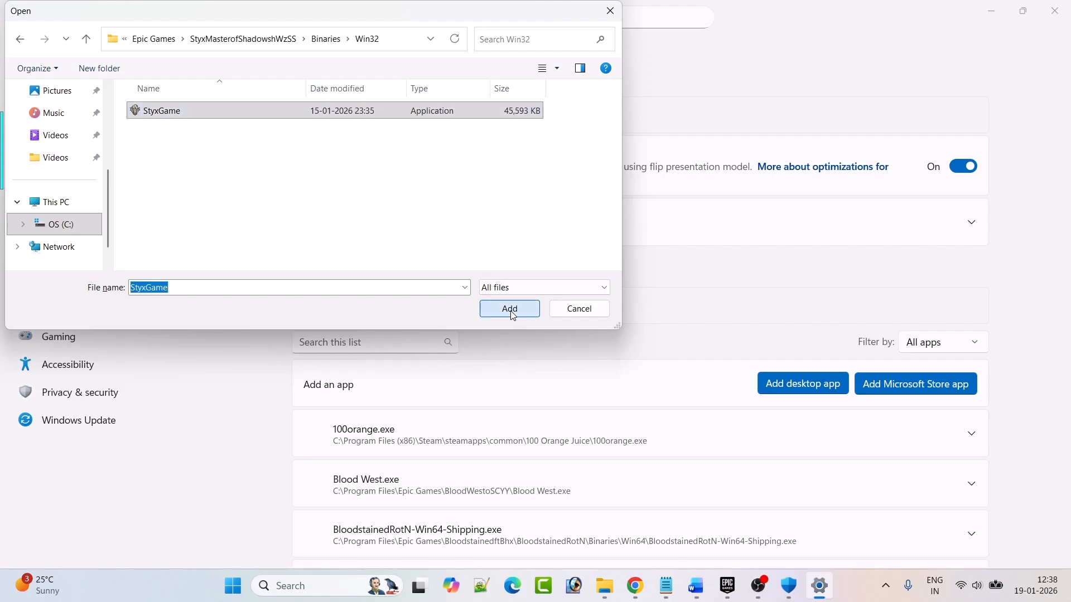
Set the GPU preference of the Win32 StyxGame entry to High Performance (NVIDIA GeForce RTX 3050 6GB Laptop GPU).
scroll(679, 320, down, 5)
scroll(659, 317, down, 15)
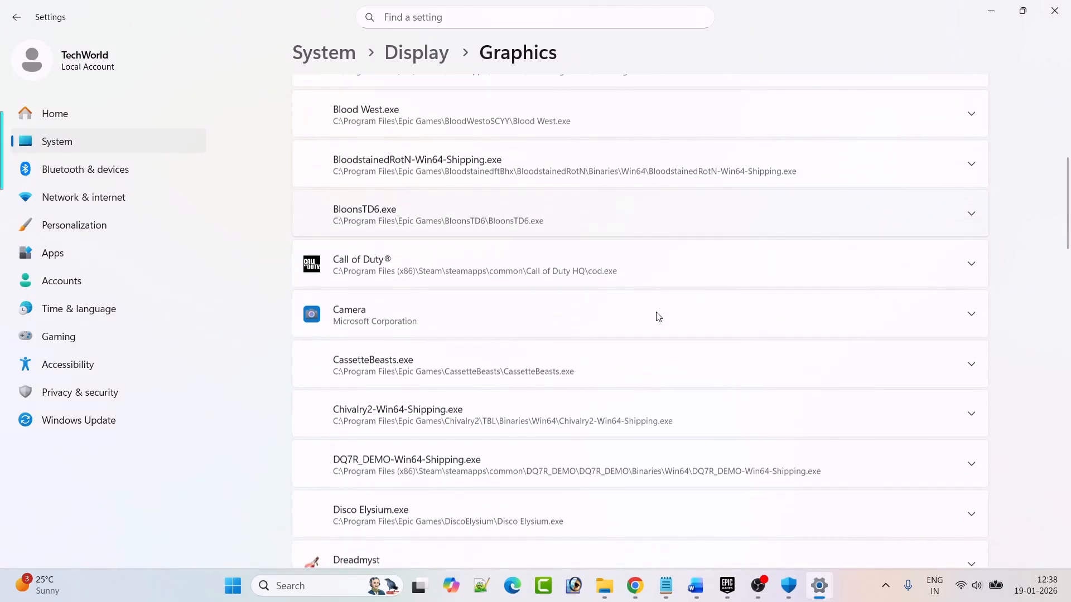
scroll(658, 319, down, 6)
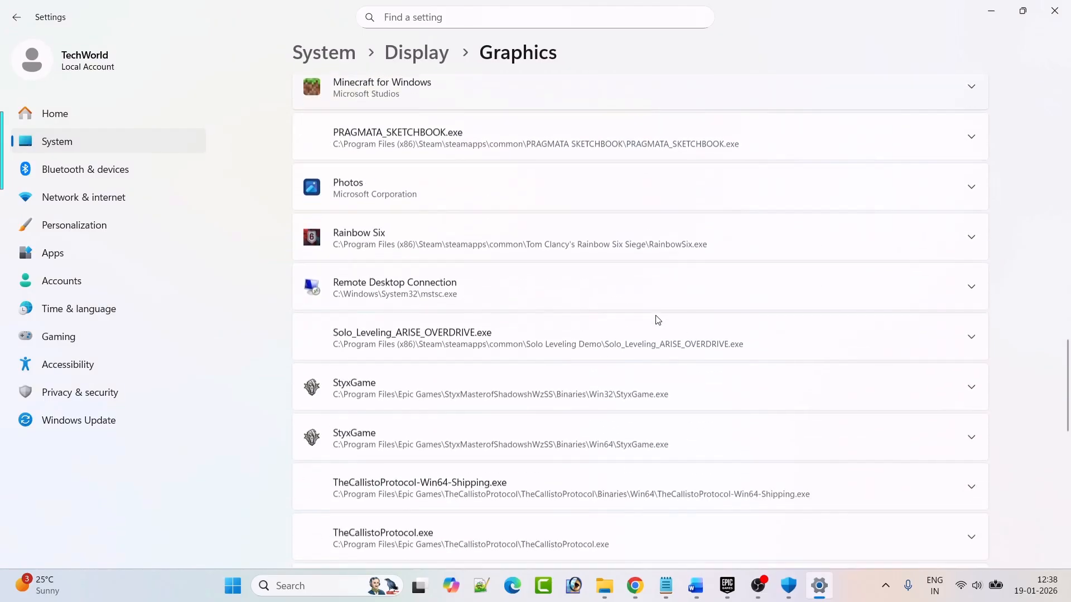
click(971, 287)
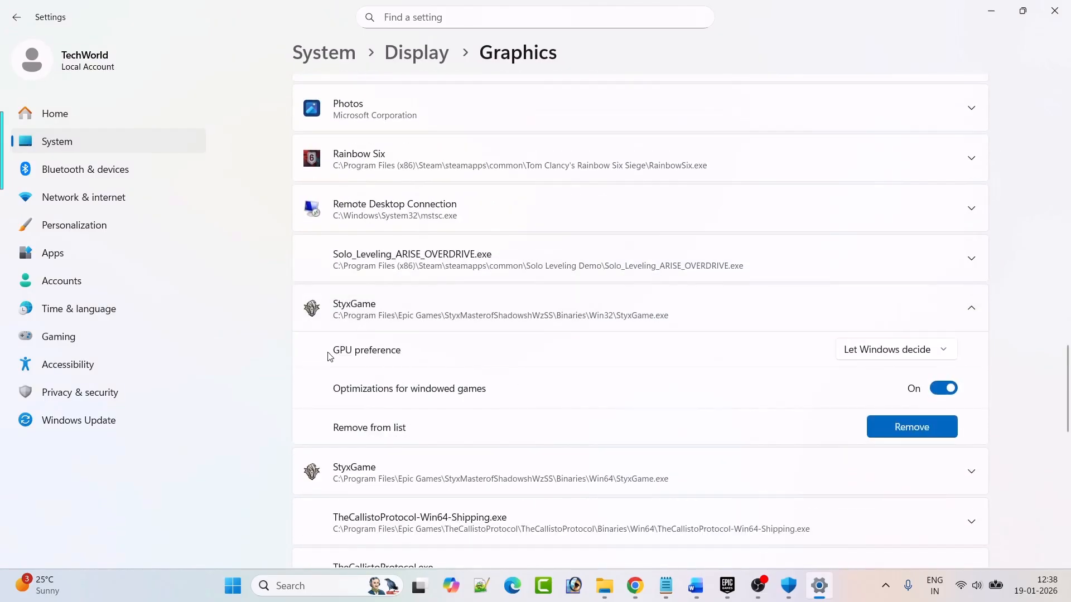
click(872, 350)
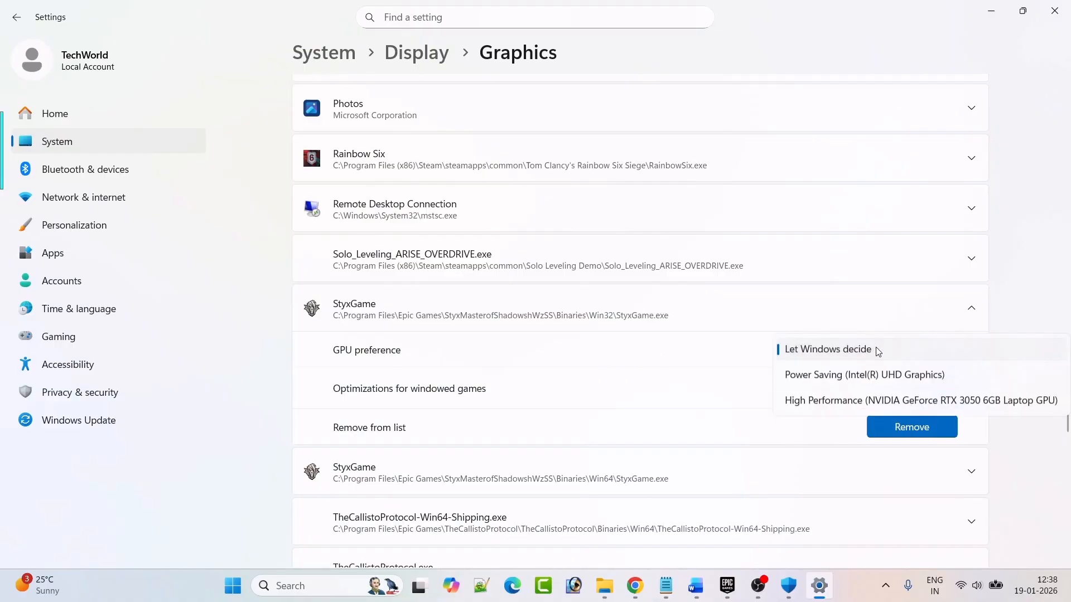
click(848, 402)
Try to add the StyxGame application from the Binaries\Win64 folder to the custom graphics list.
scroll(797, 411, up, 15)
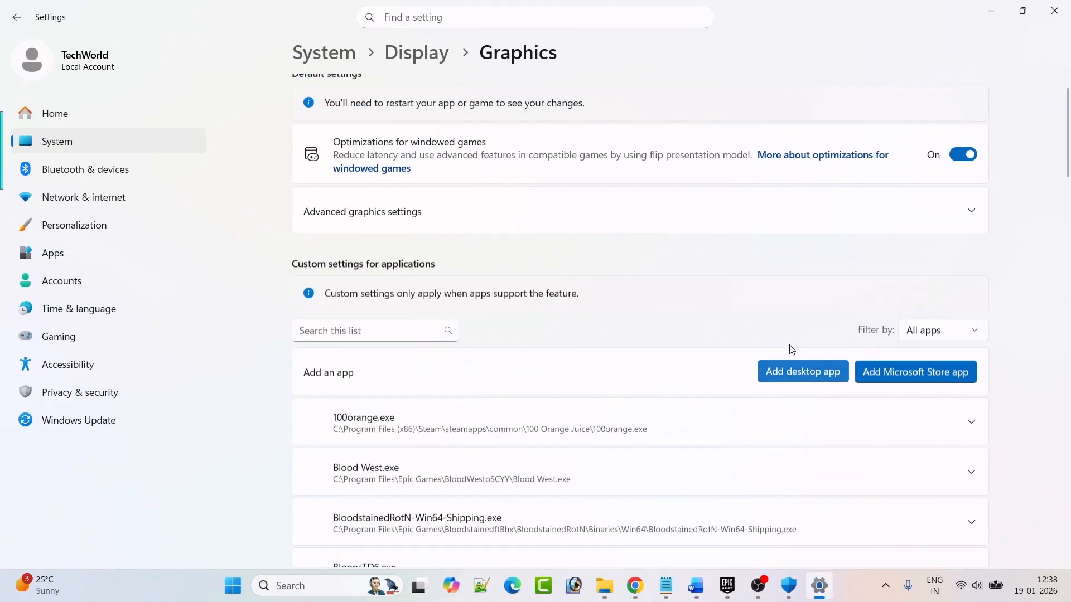
click(814, 388)
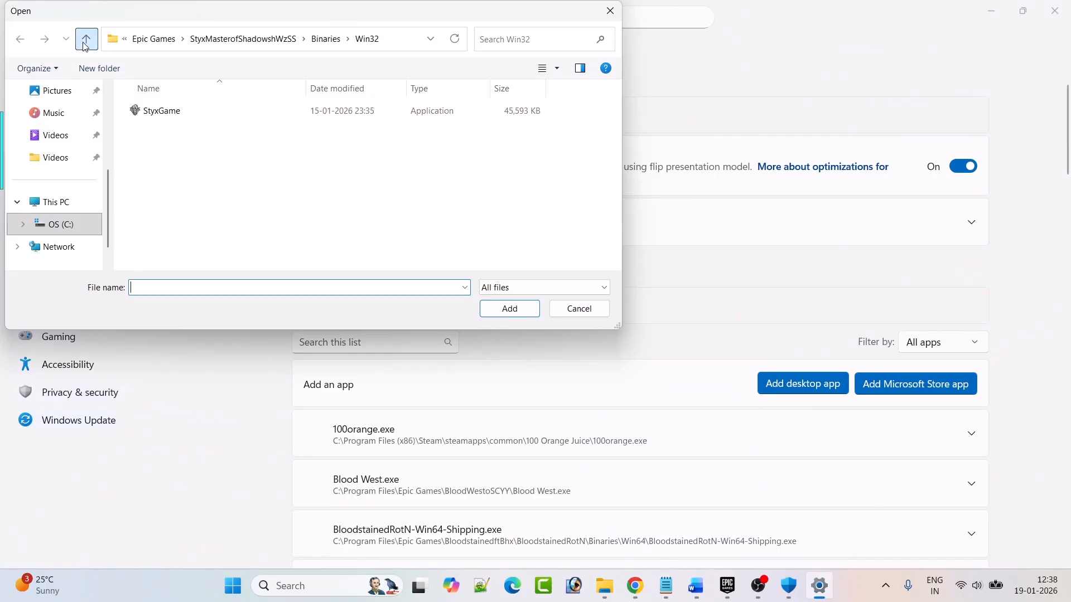
click(85, 39)
double_click(171, 154)
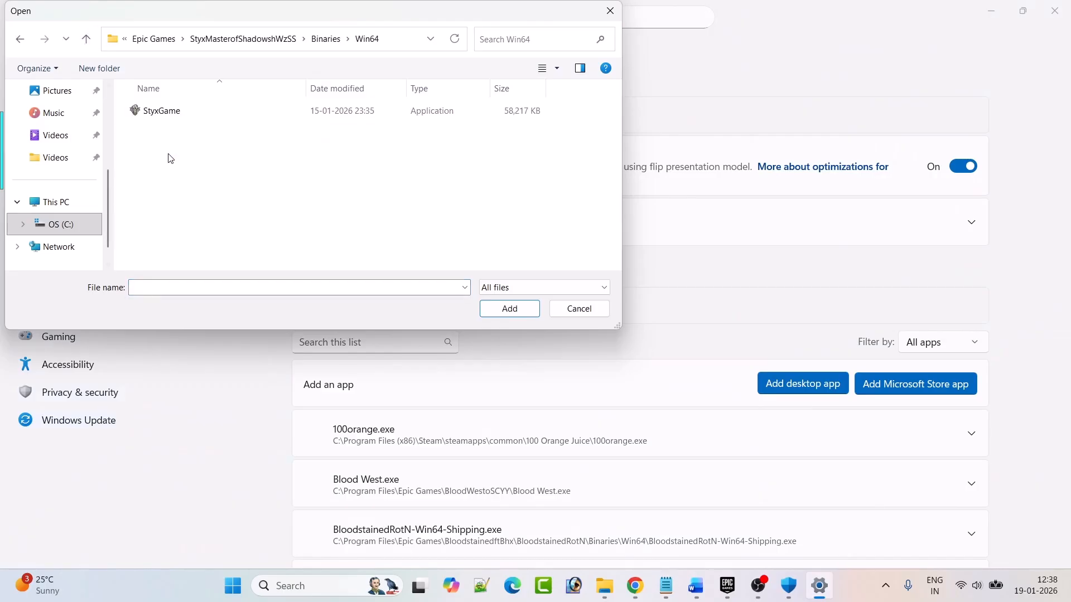
click(176, 113)
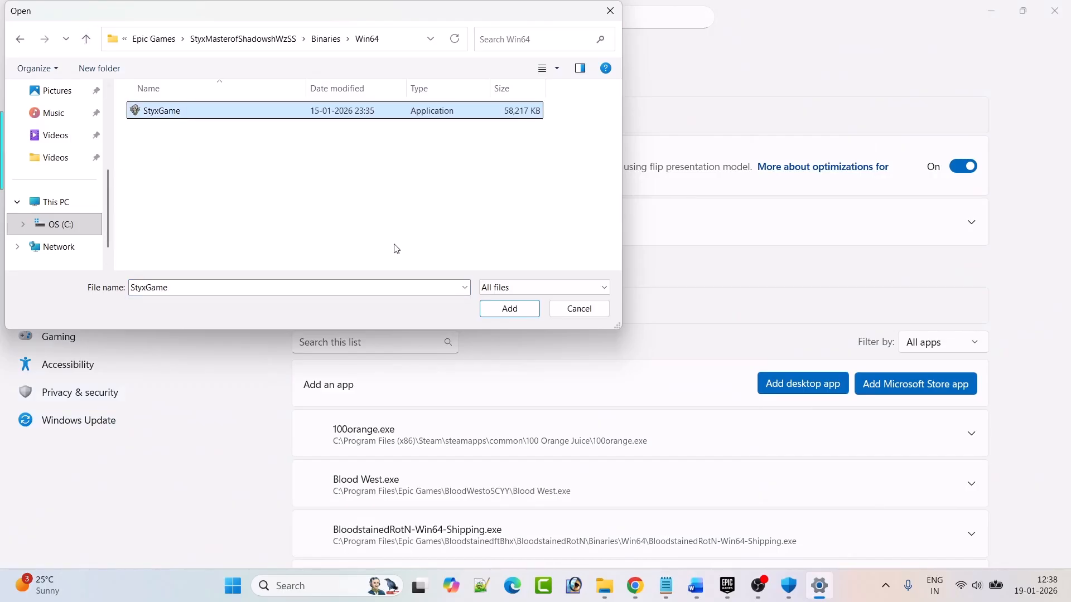
click(502, 310)
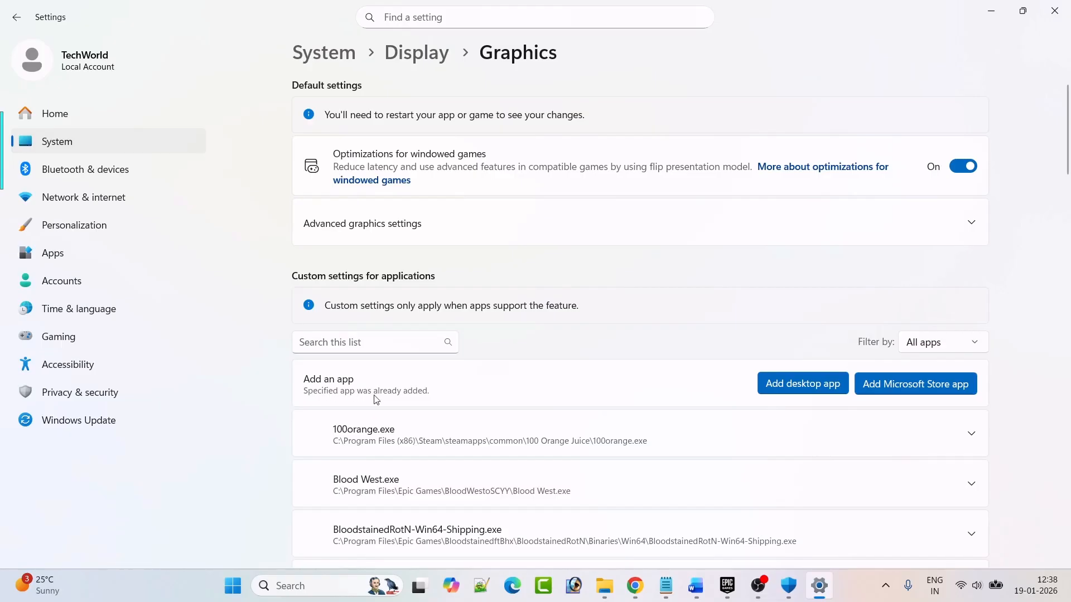
Set the GPU preference of the Win64 StyxGame entry to High Performance (NVIDIA GeForce RTX 3050 6GB Laptop GPU).
scroll(510, 355, down, 10)
scroll(513, 357, down, 15)
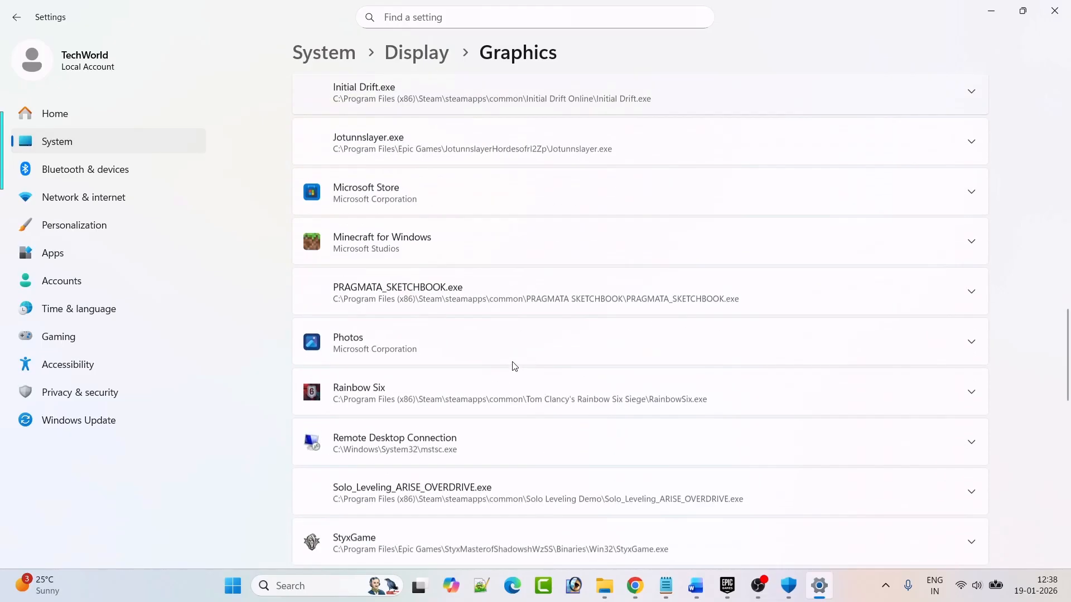
scroll(513, 366, down, 3)
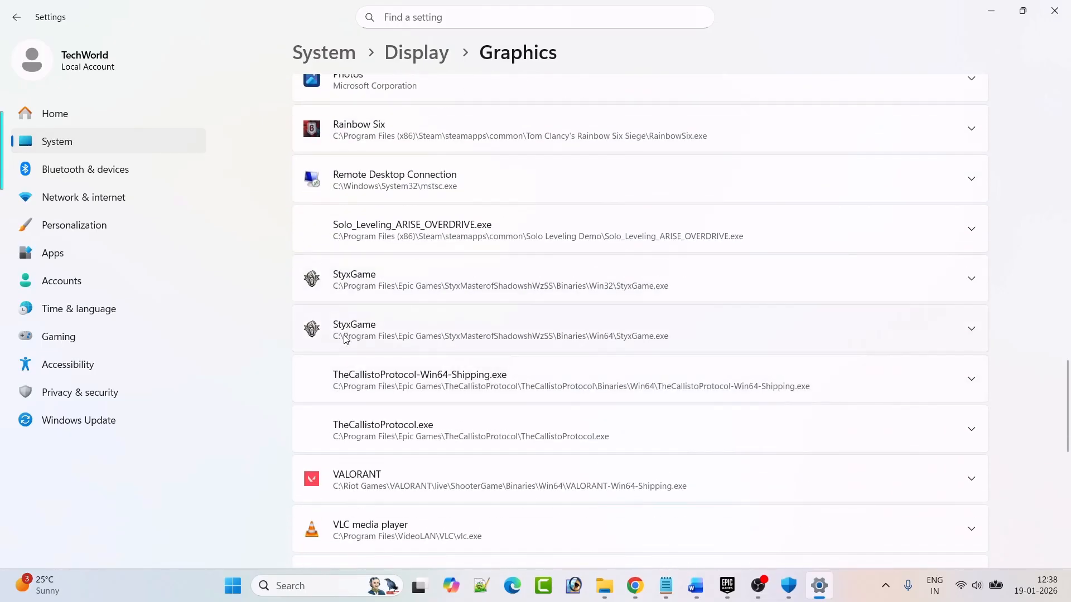
click(971, 329)
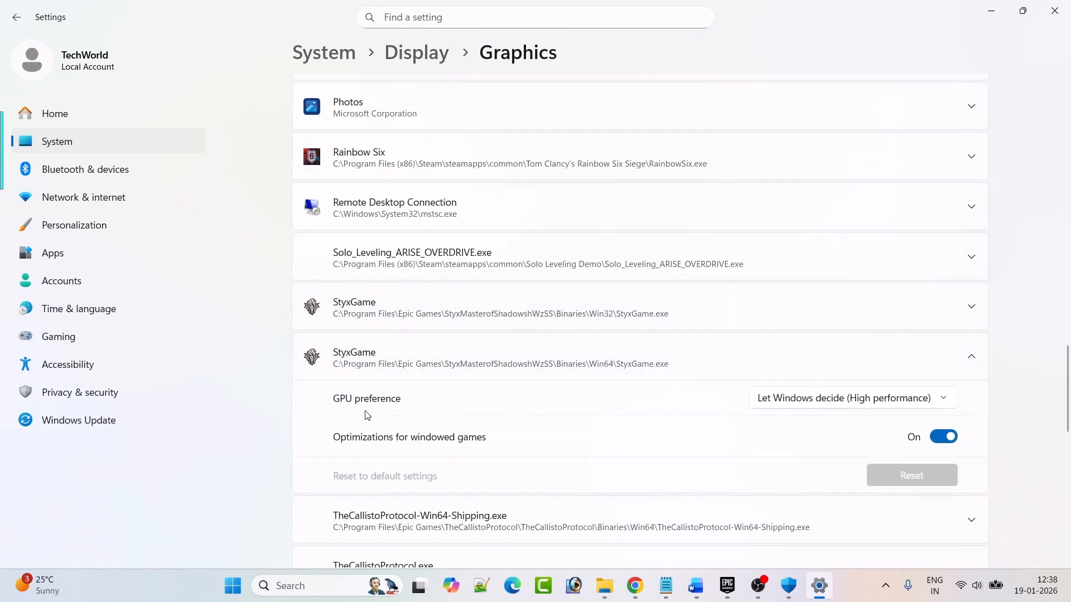
click(821, 410)
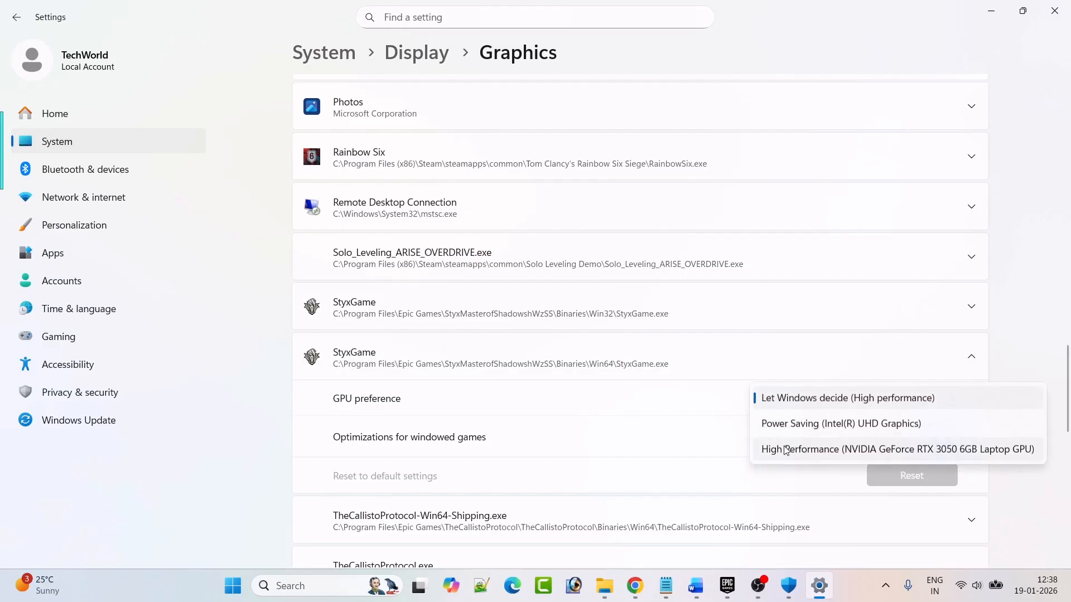
click(786, 447)
Check the Epic Games Launcher library, return to the Word guide and read Fix 6 on running the game as administrator.
click(727, 585)
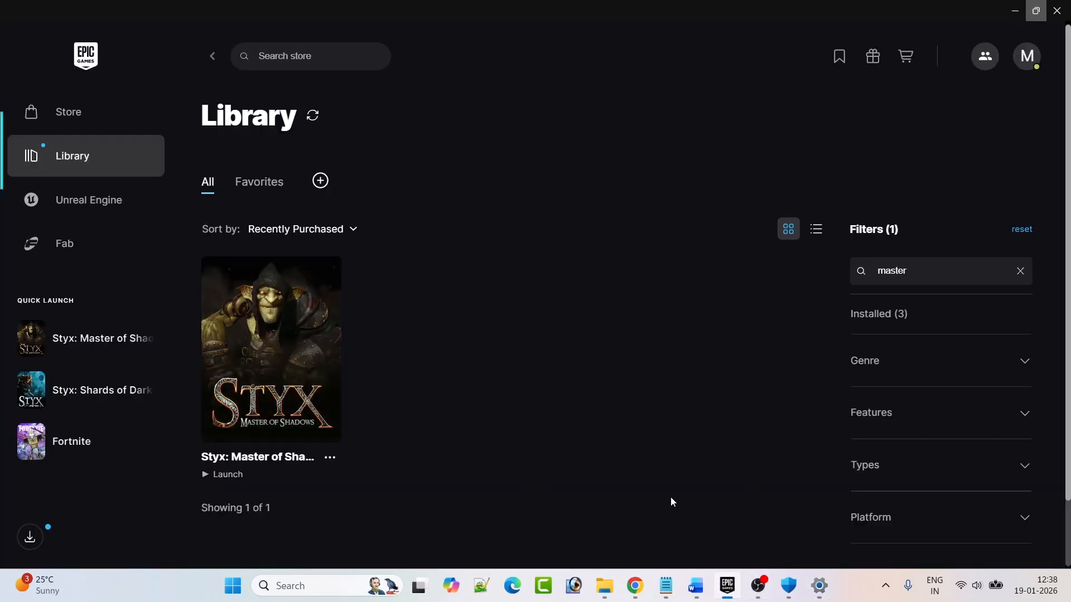
click(696, 586)
scroll(505, 364, down, 2)
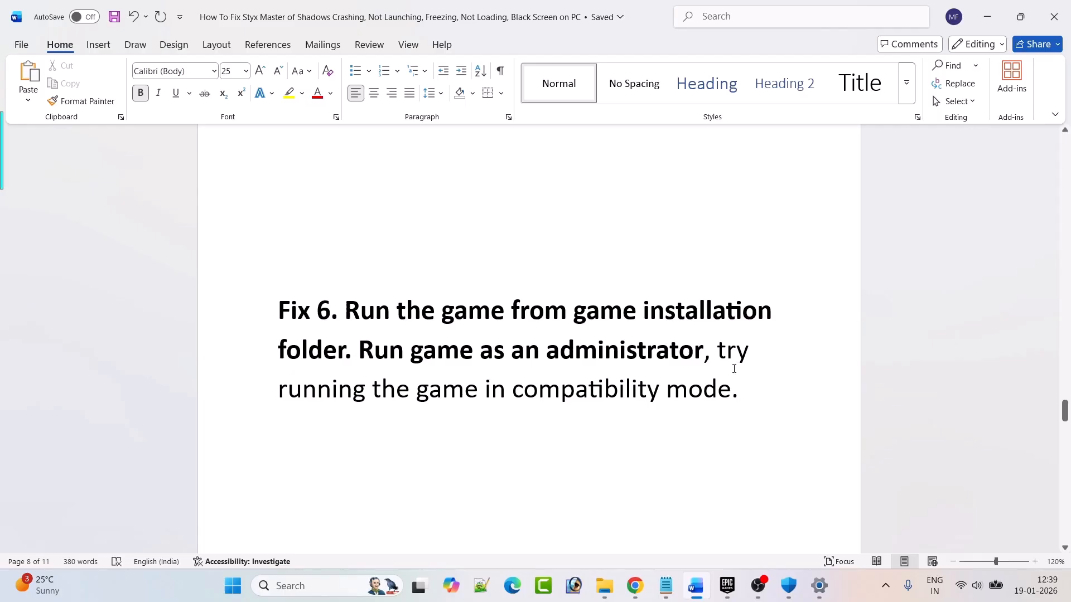
scroll(698, 368, down, 1)
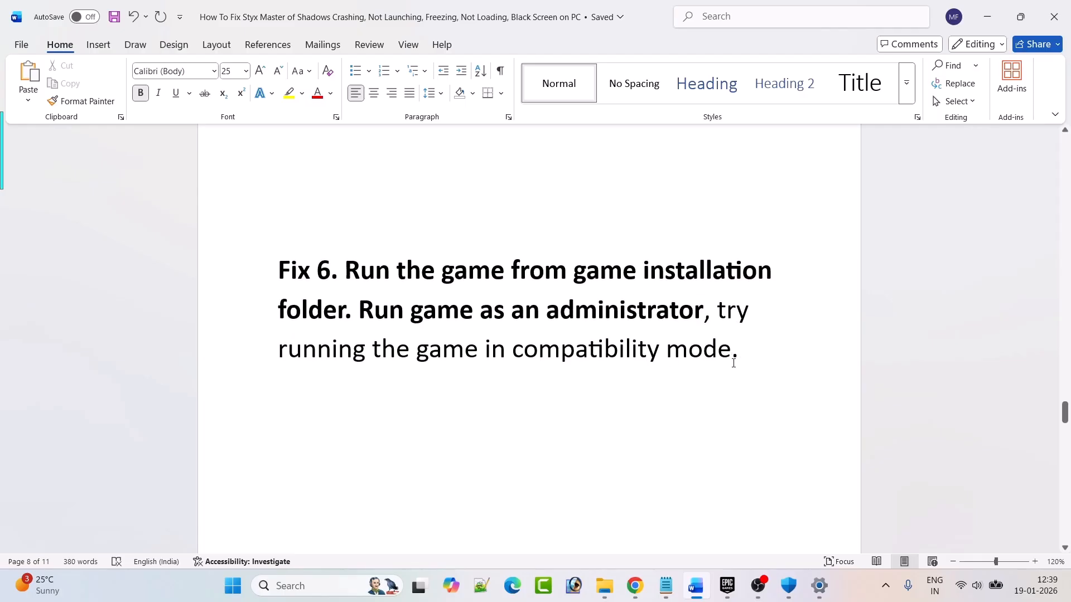
Switch to the Epic Games Launcher and open the installation folder of Styx: Master of Shadows from its management options.
click(736, 580)
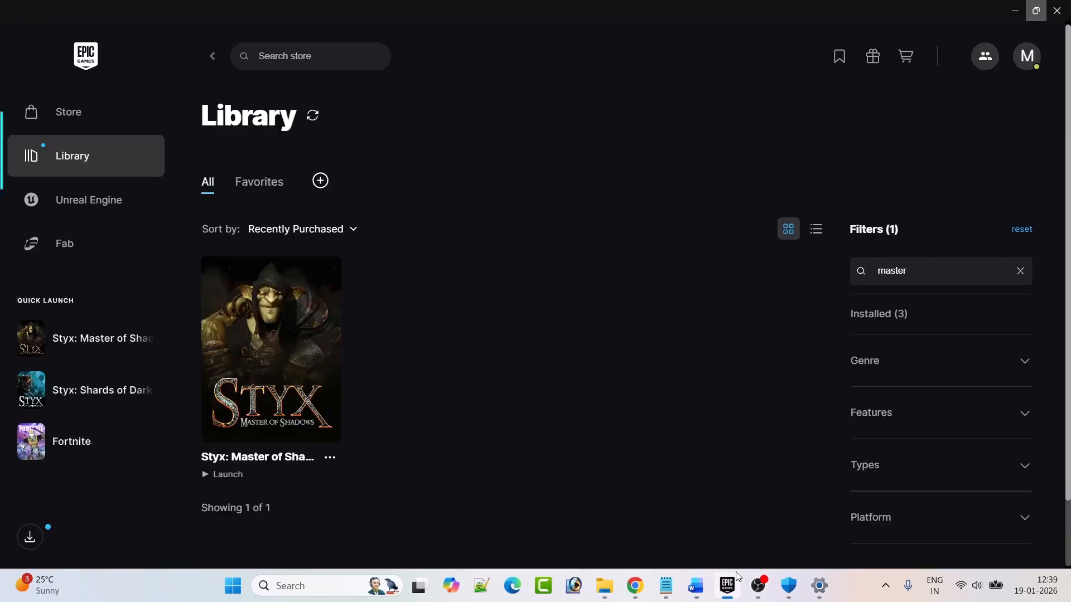
click(330, 459)
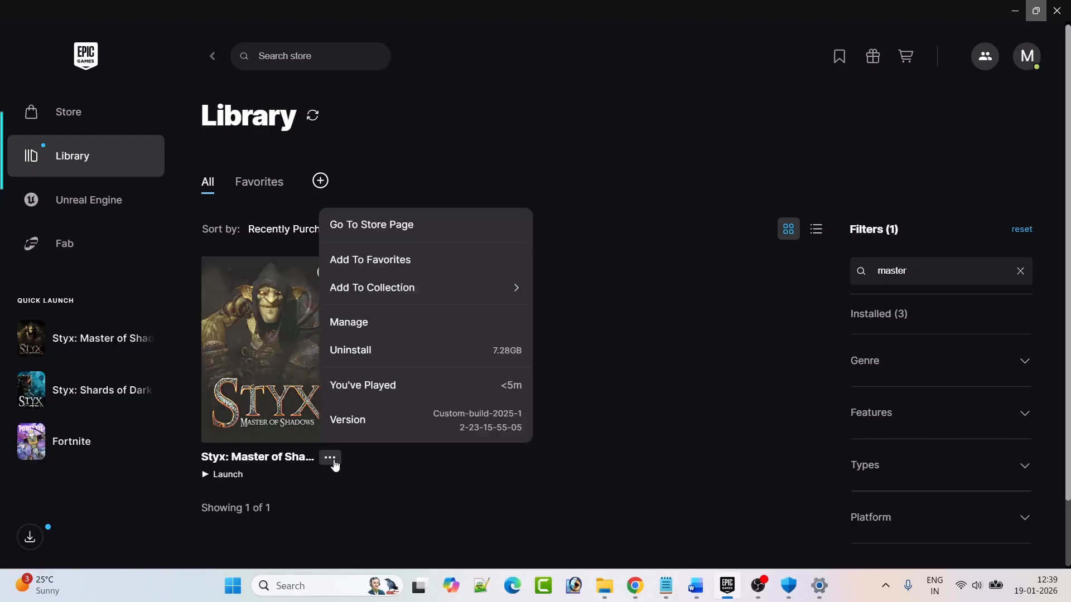
click(389, 329)
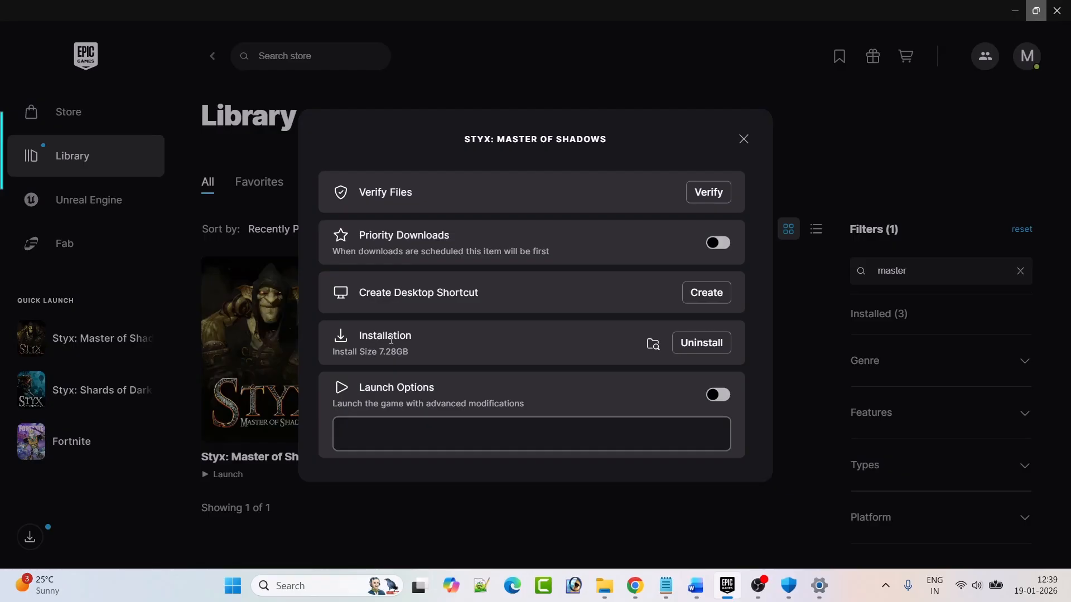
click(654, 344)
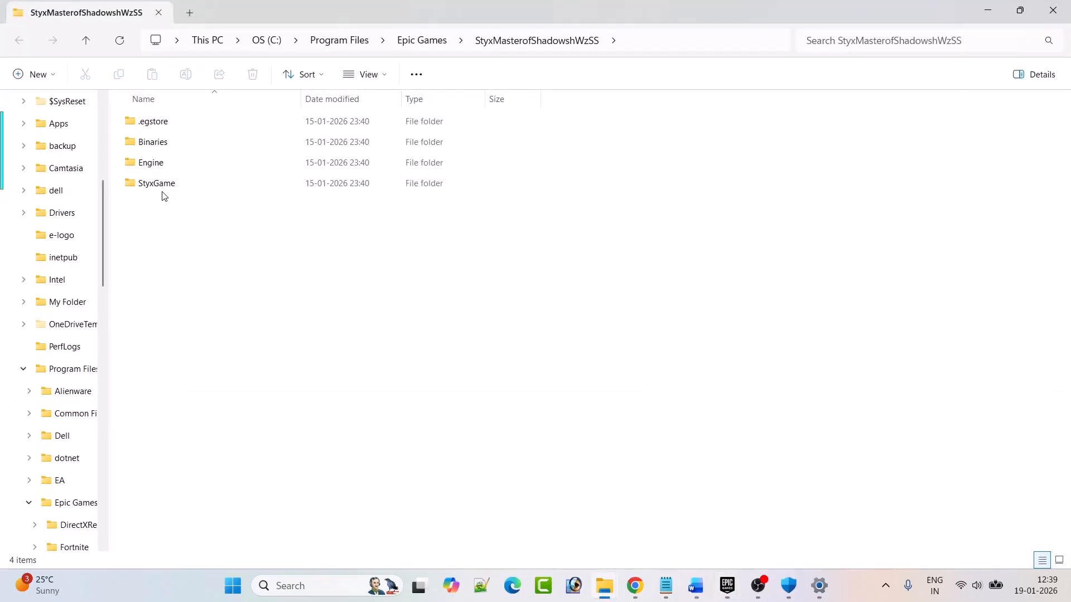
Browse to the Binaries\Win64 folder of the game installation and select the StyxGame application.
double_click(173, 146)
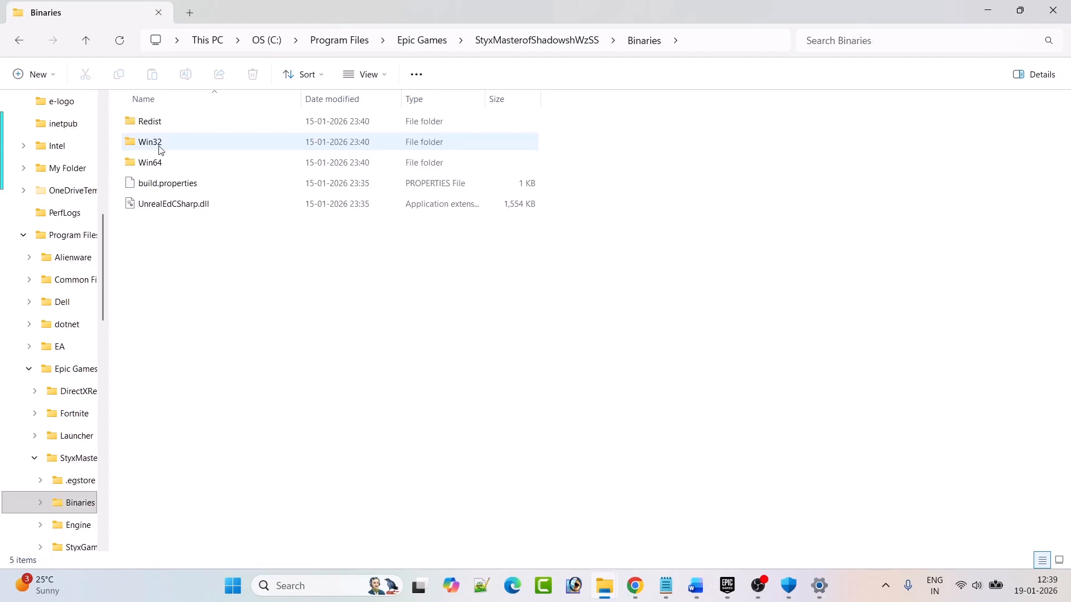
double_click(158, 146)
click(19, 41)
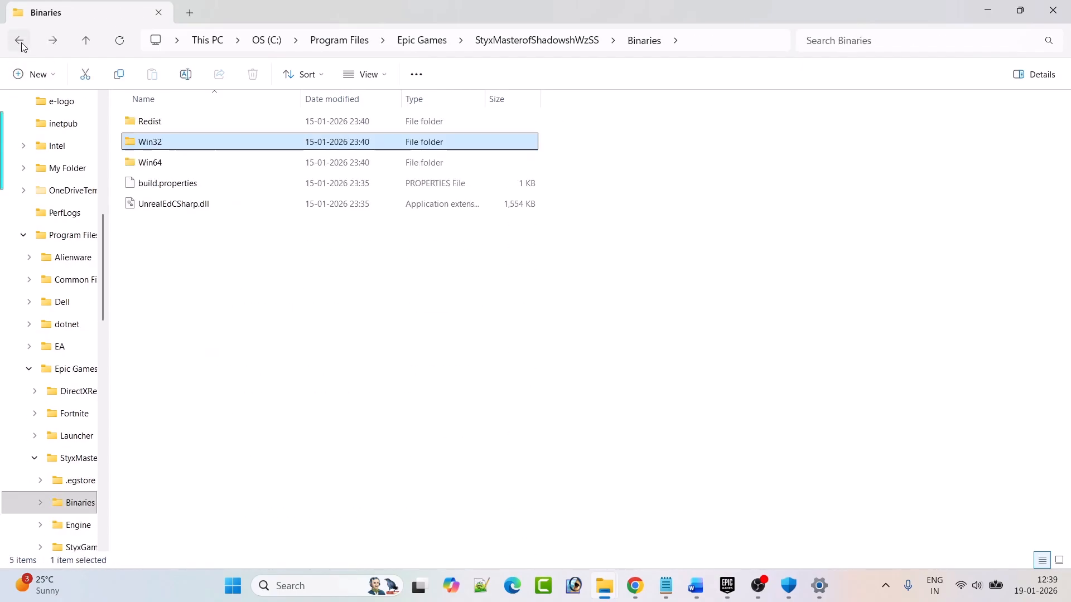
double_click(162, 165)
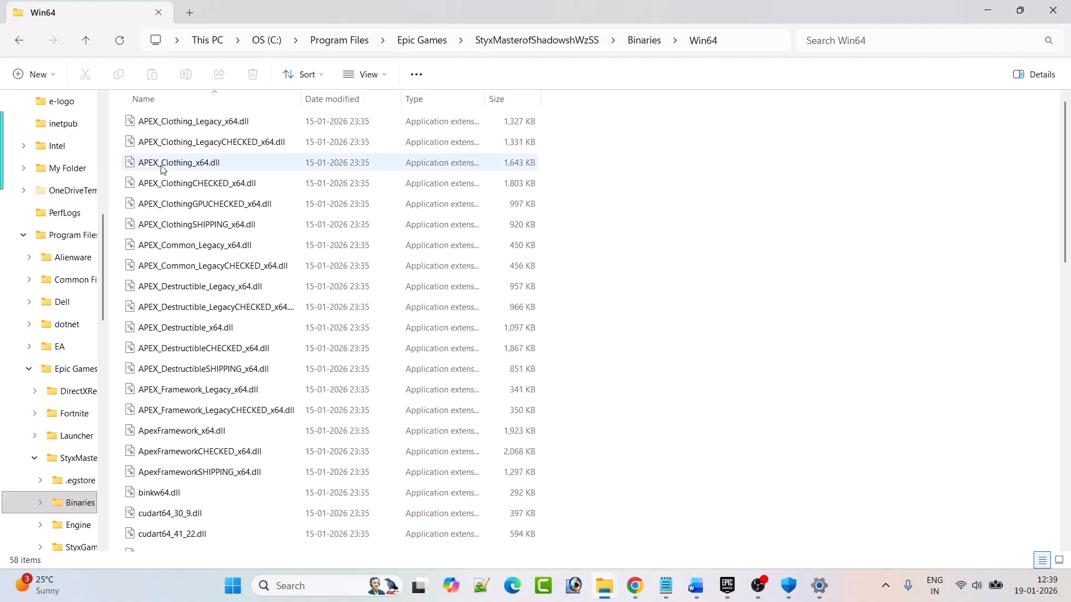
scroll(190, 312, down, 12)
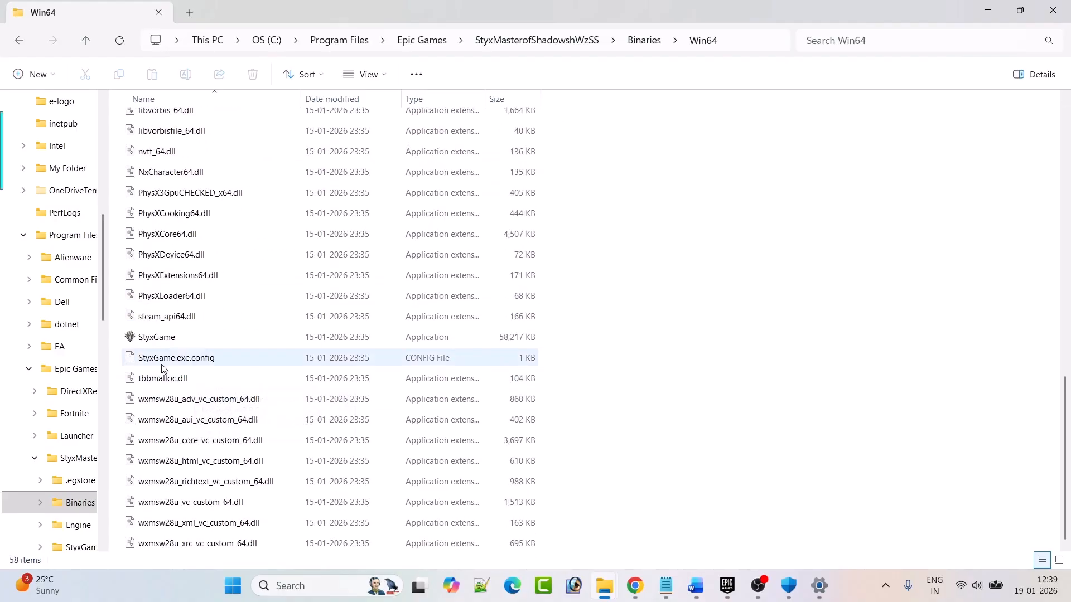
click(163, 343)
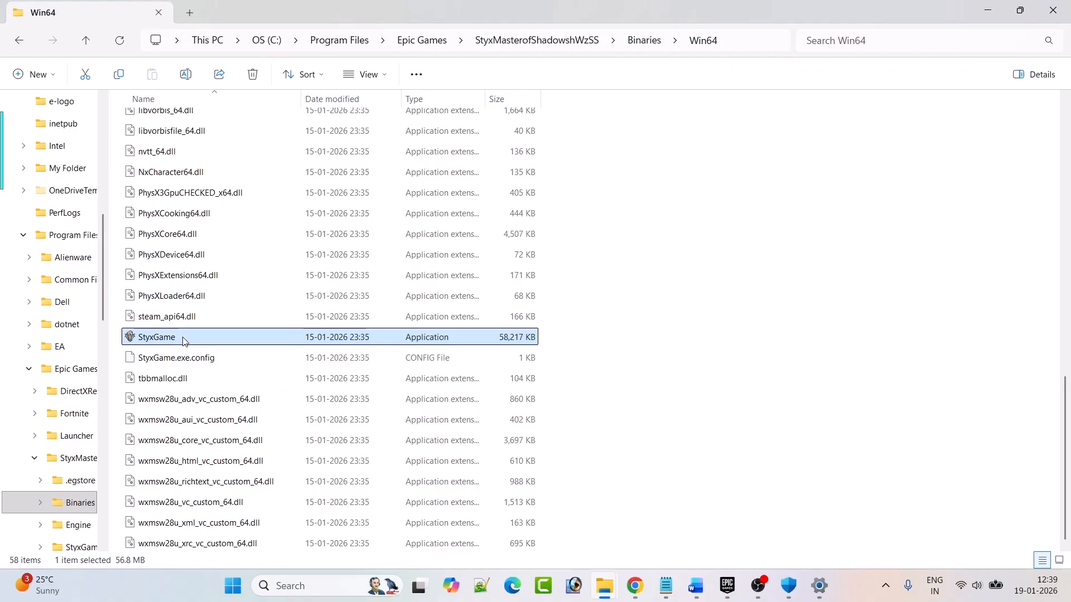
Set the Win64 StyxGame application to run as an administrator in its compatibility properties and apply the change.
right_click(184, 341)
click(233, 414)
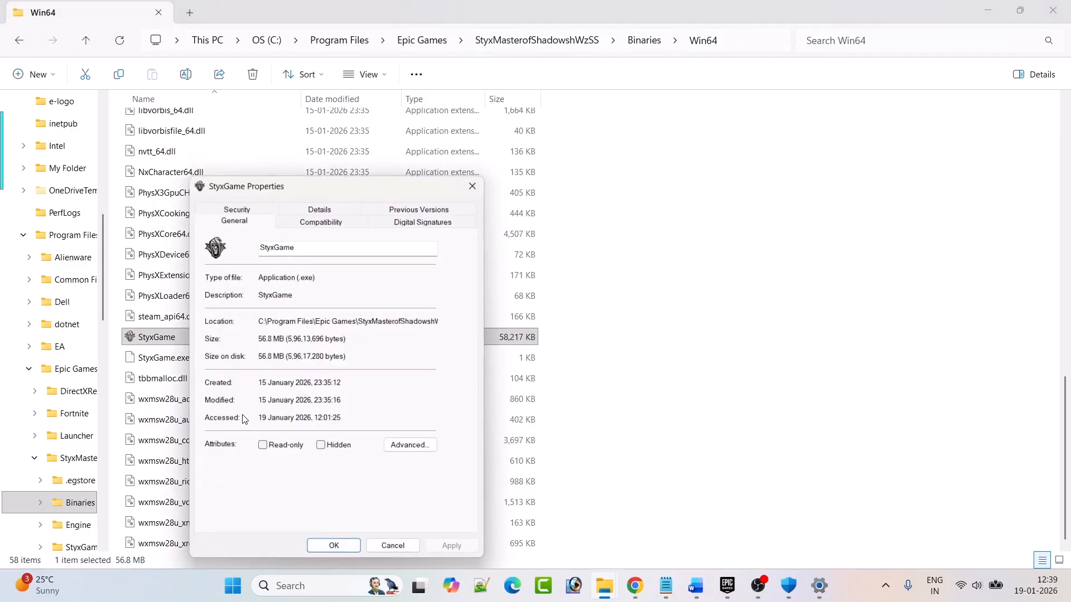
click(344, 151)
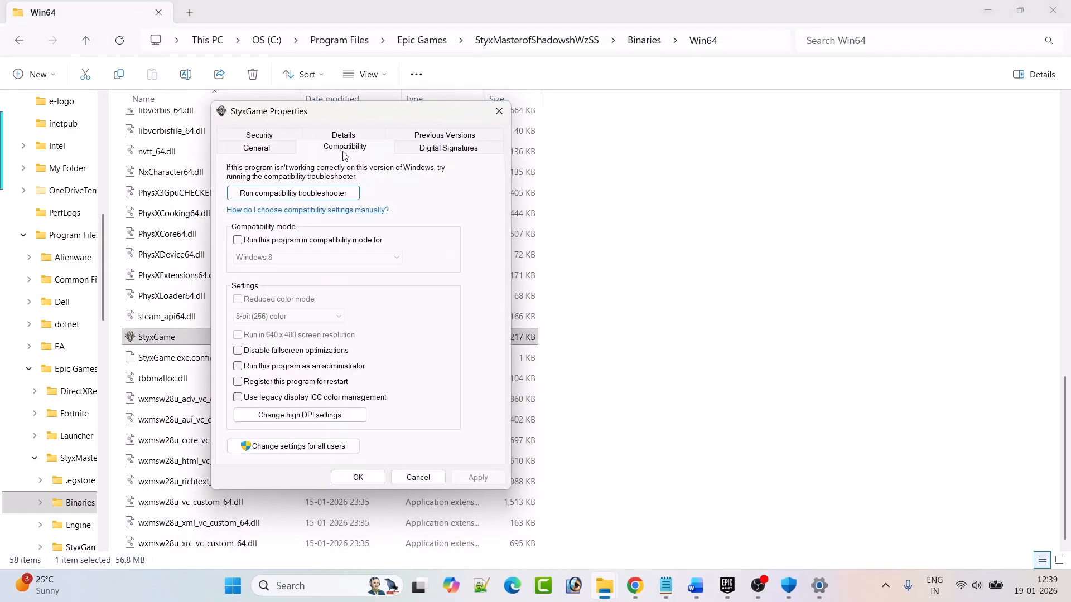
click(238, 366)
click(478, 478)
Enable compatibility mode for Windows 8 on the Win64 StyxGame application and apply it.
click(239, 242)
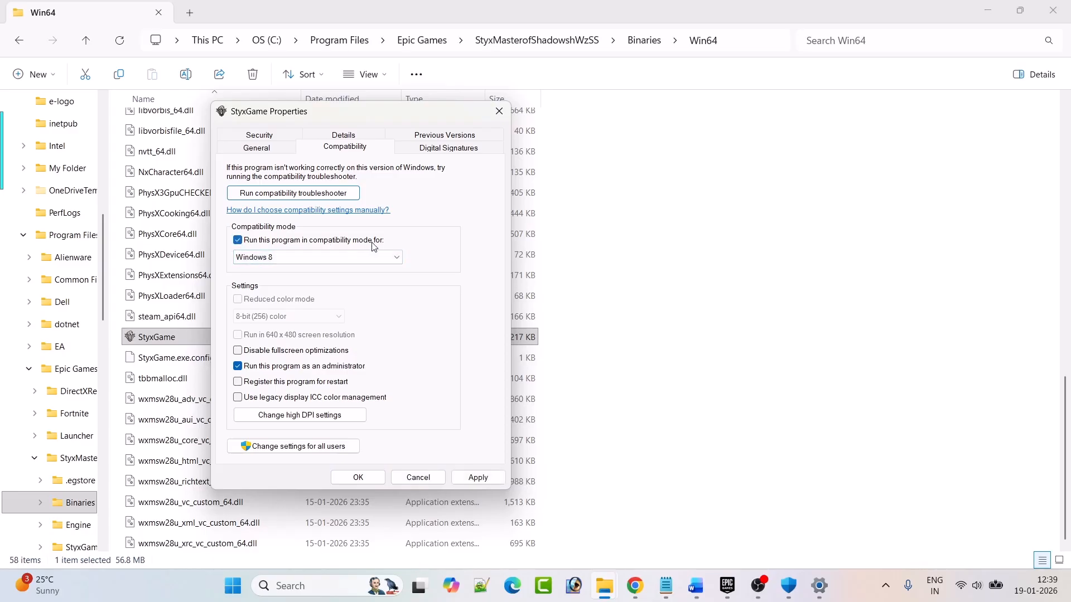
click(389, 256)
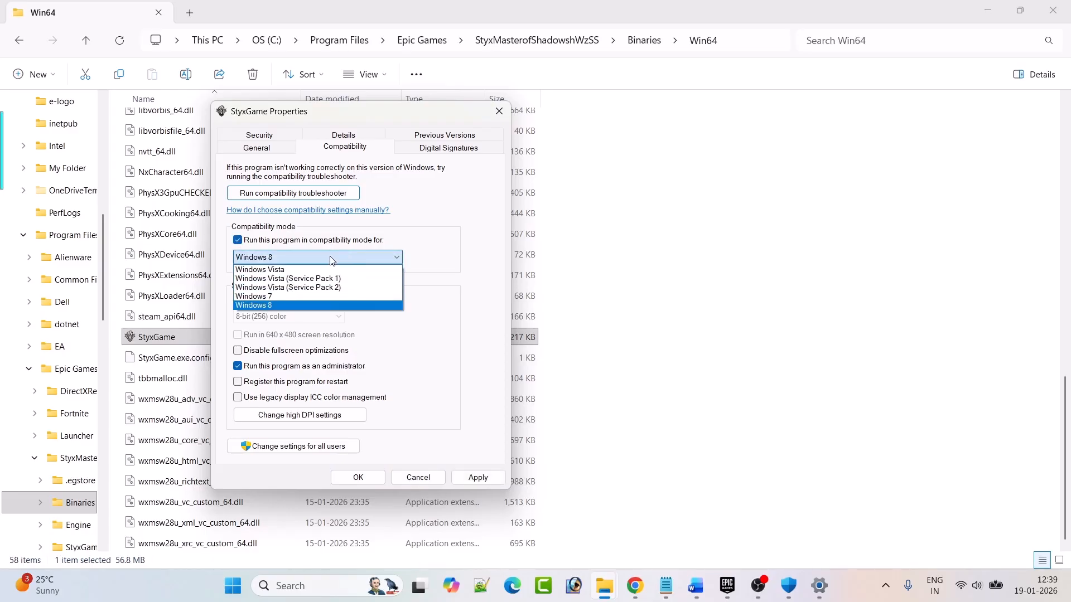
click(287, 302)
click(478, 477)
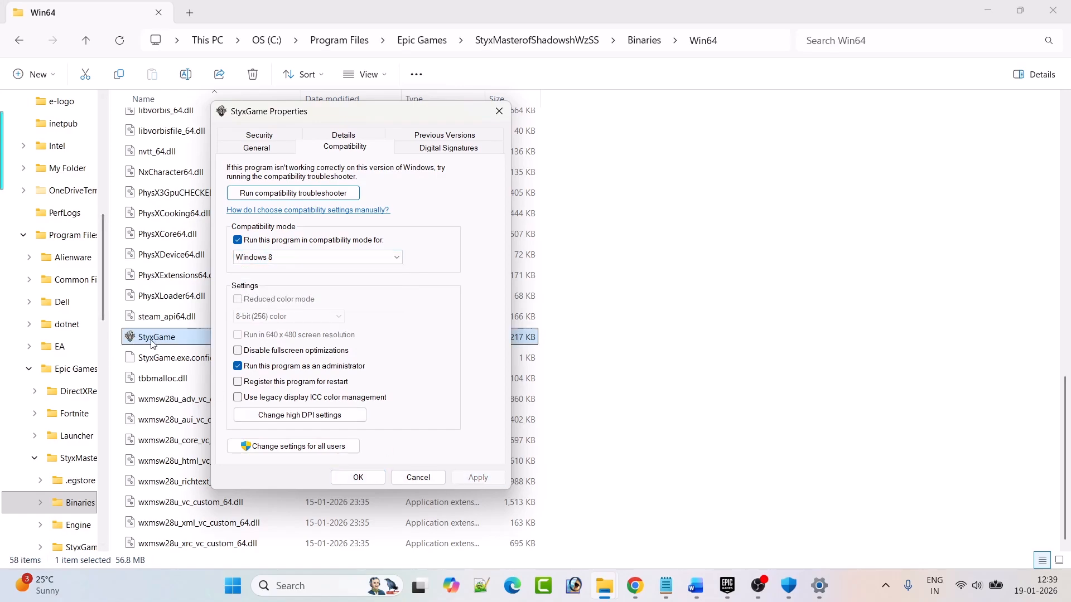
Change the compatibility mode of StyxGame to Windows 7 and disable fullscreen optimizations, applying each change.
click(322, 263)
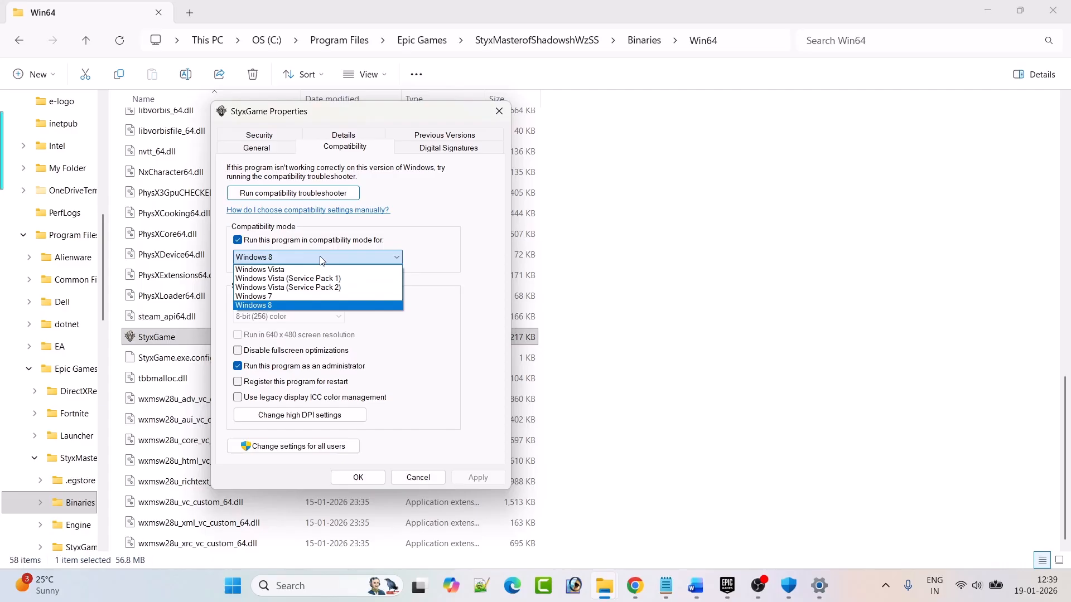
click(289, 298)
click(473, 475)
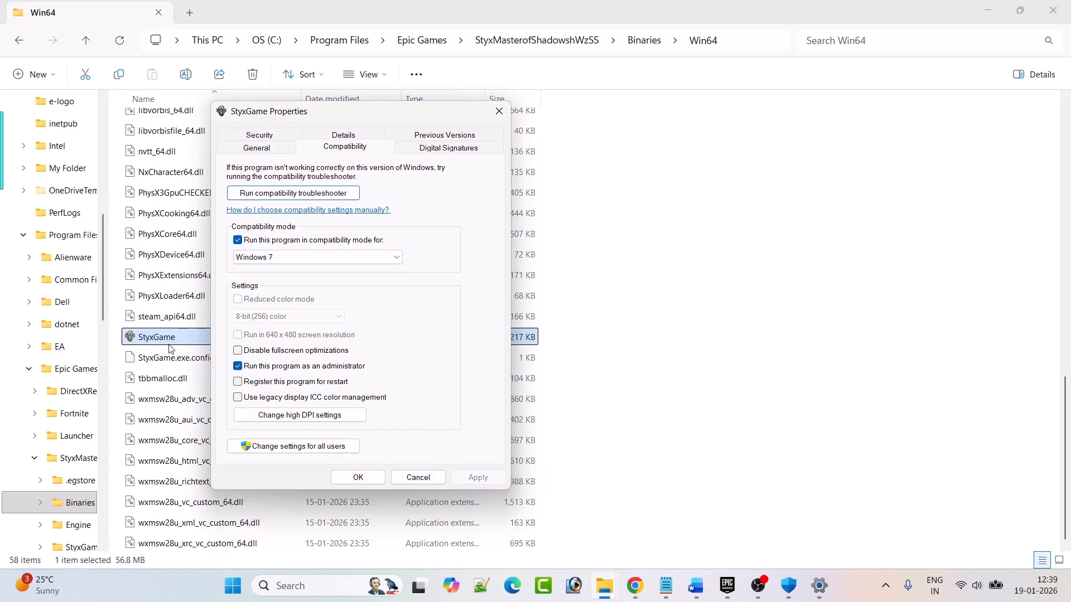
click(238, 351)
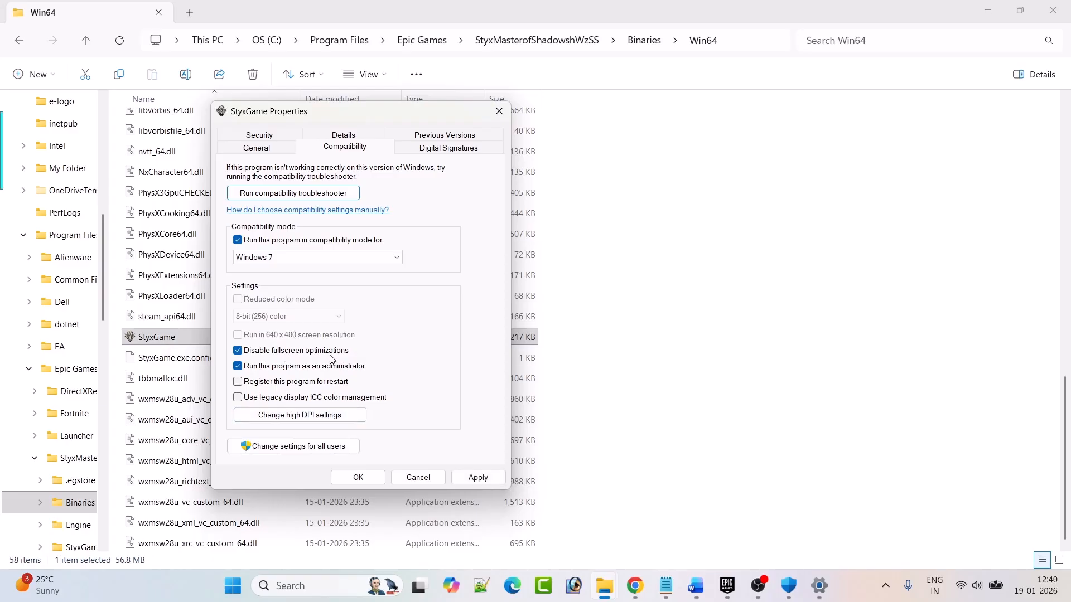
click(478, 479)
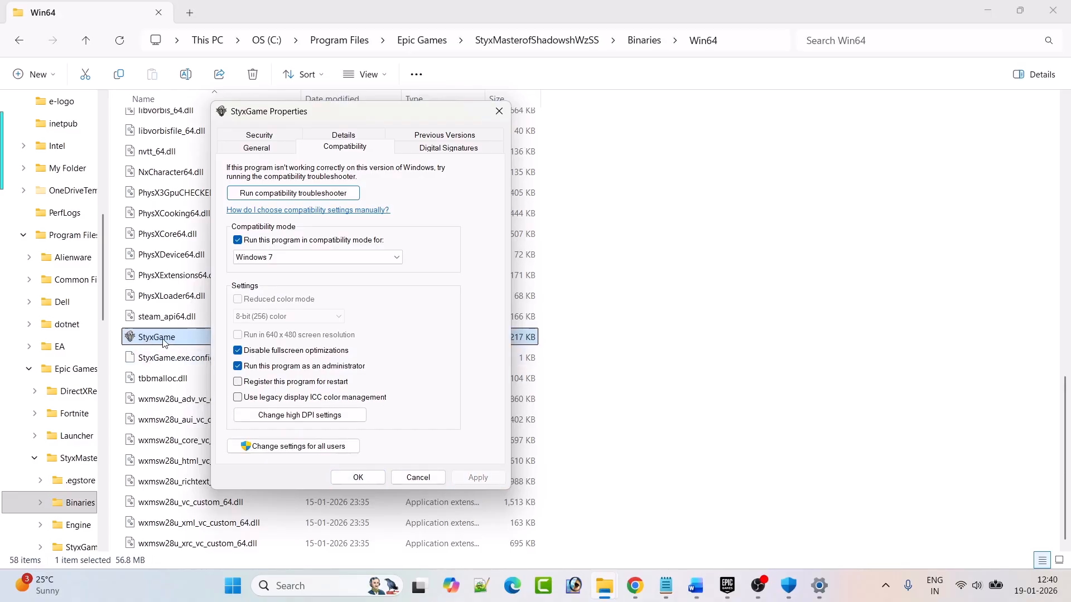
Turn off compatibility mode, re-enable fullscreen optimizations for StyxGame, and accept the properties.
click(238, 240)
click(238, 350)
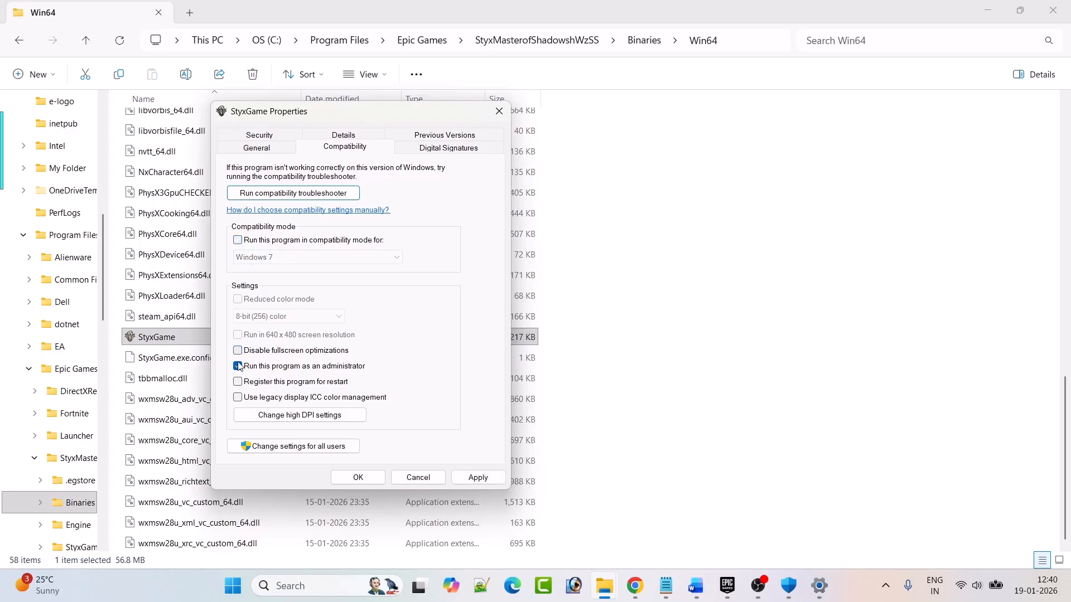
click(369, 478)
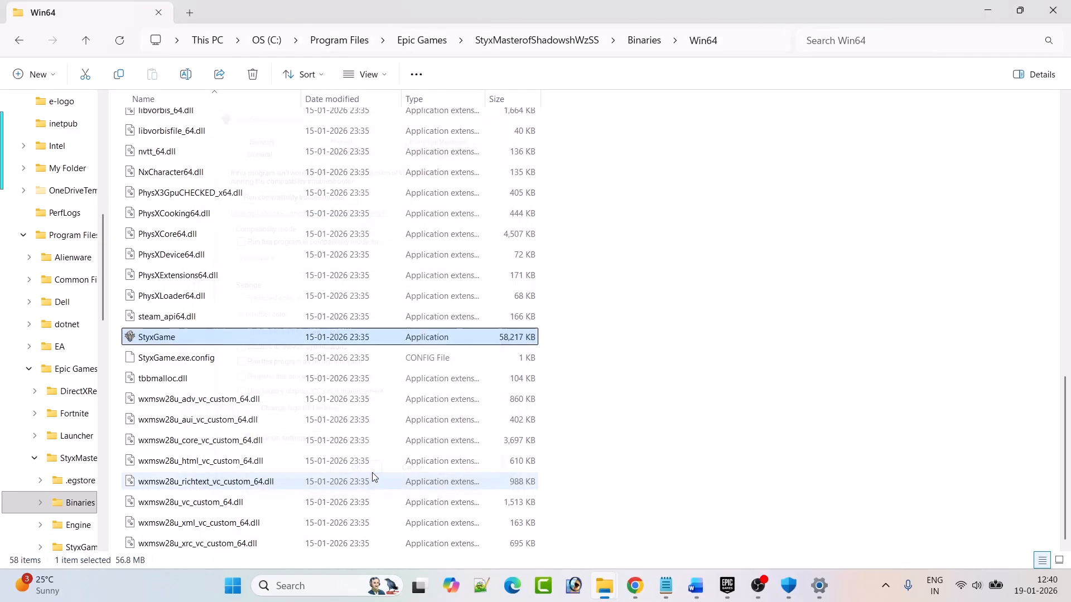
Go back to the Binaries folder, open Win32 and select the StyxGame application there.
click(20, 45)
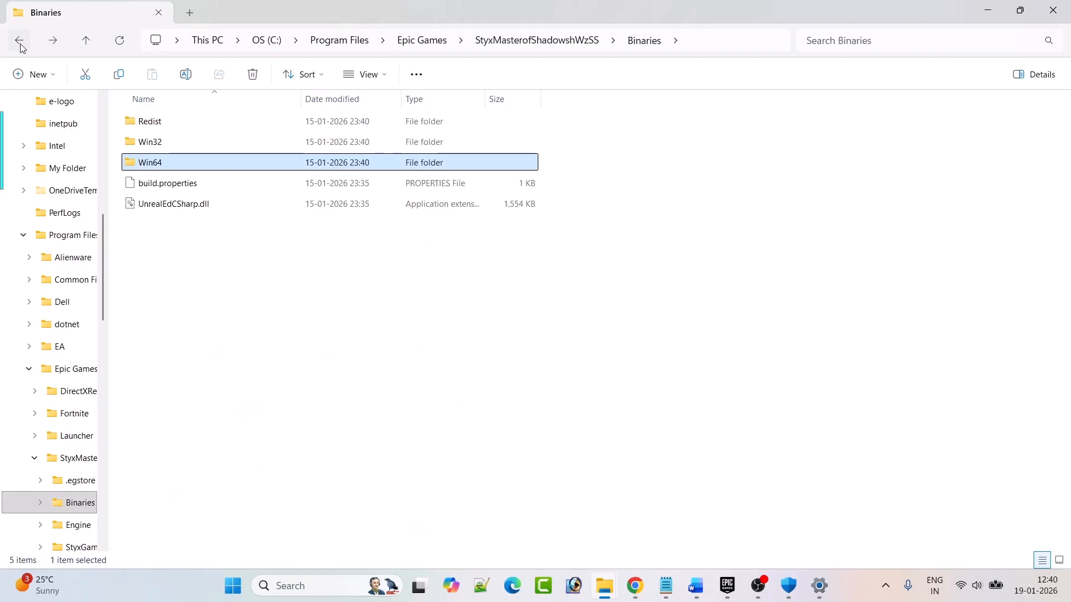
double_click(158, 143)
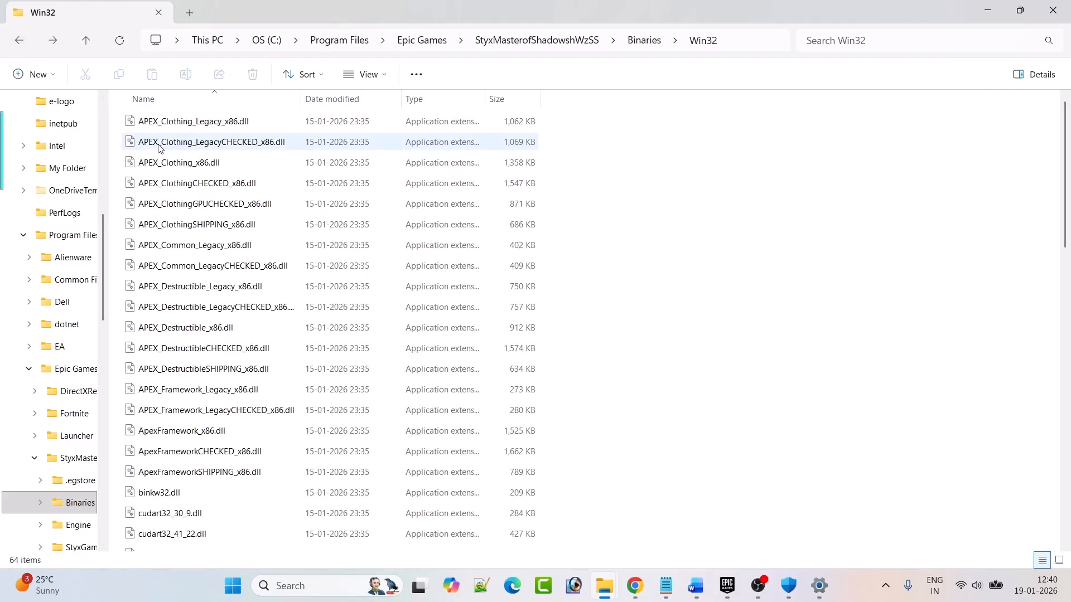
scroll(208, 324, down, 14)
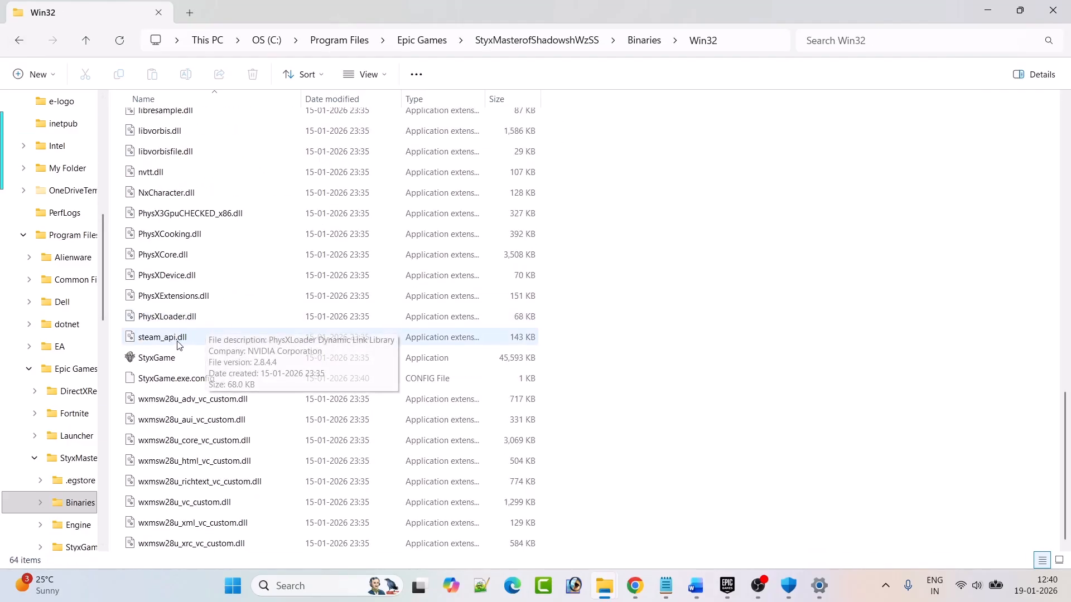
click(166, 359)
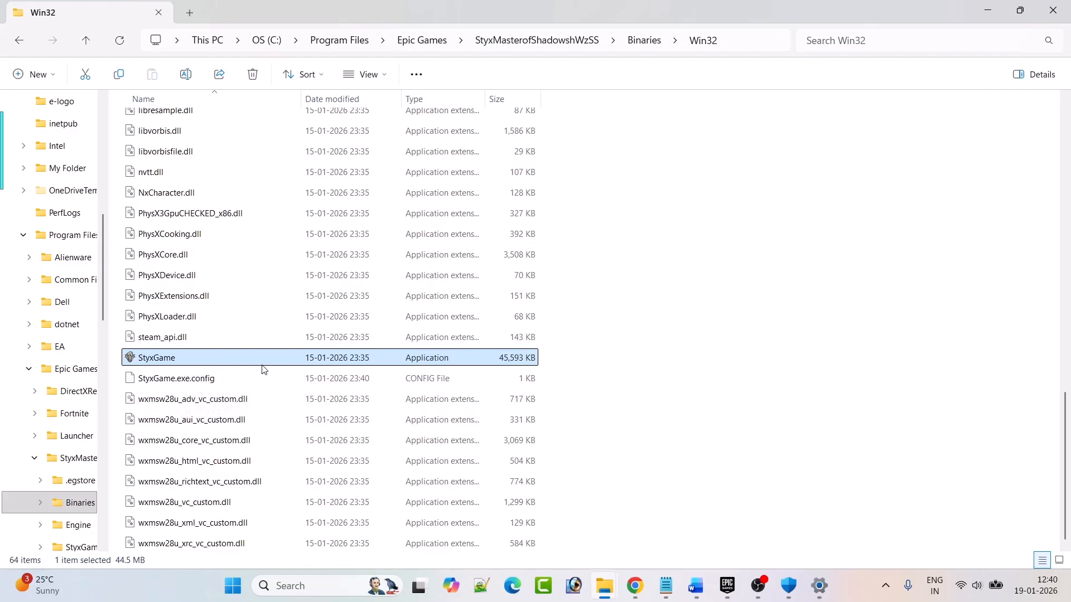
Switch to the Word guide and read Fix 7 on verifying the game files.
click(696, 585)
scroll(437, 298, down, 5)
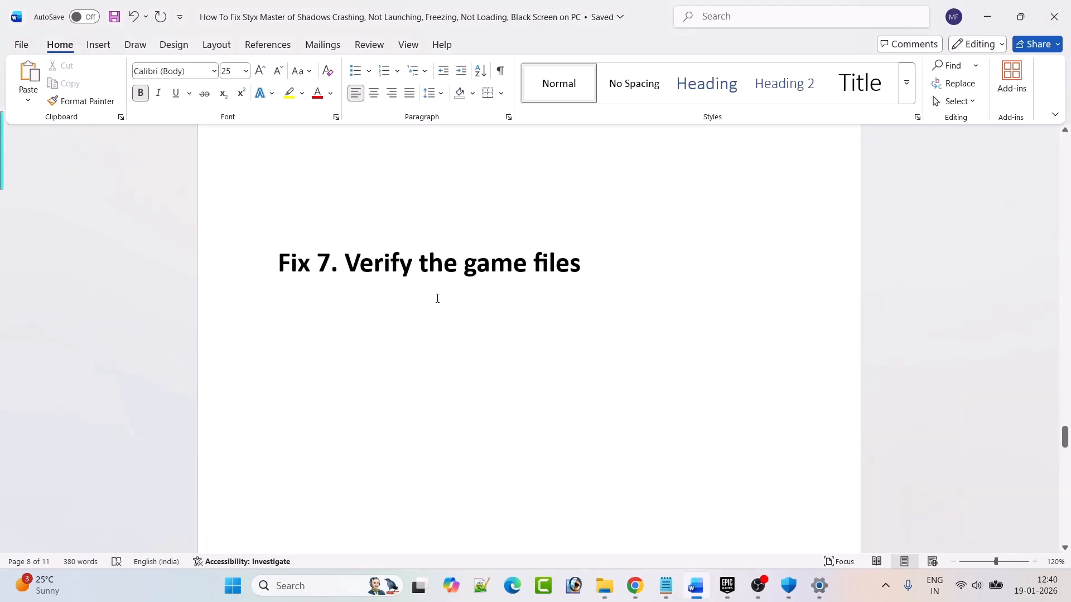
drag(348, 271, 584, 279)
click(597, 399)
View the Verify Files option in the management options of Styx: Master of Shadows in the Epic Games Launcher, and close them.
click(735, 584)
click(745, 139)
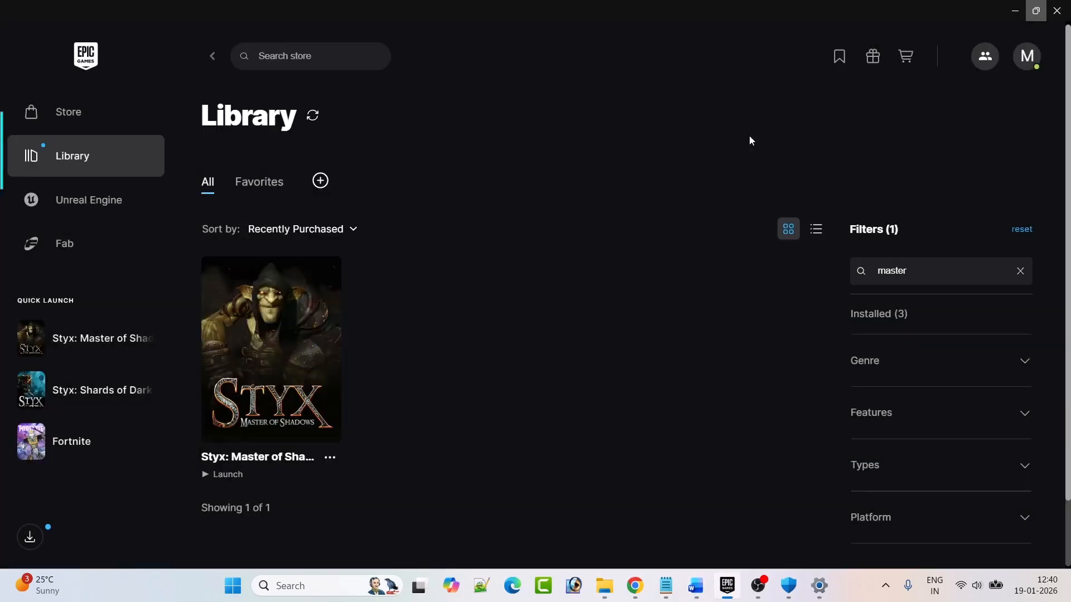
click(330, 459)
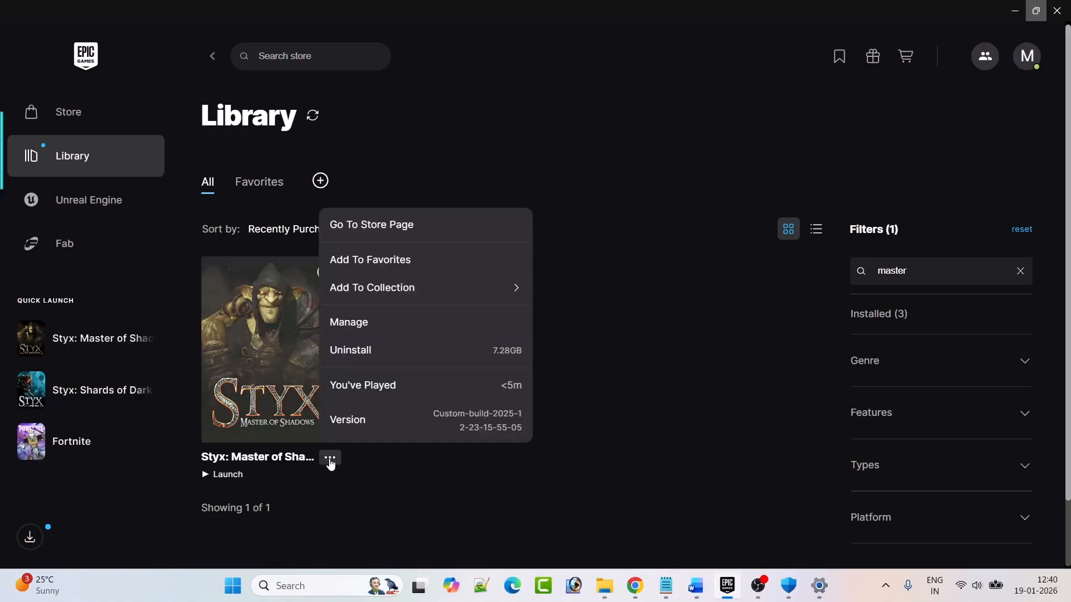
click(367, 323)
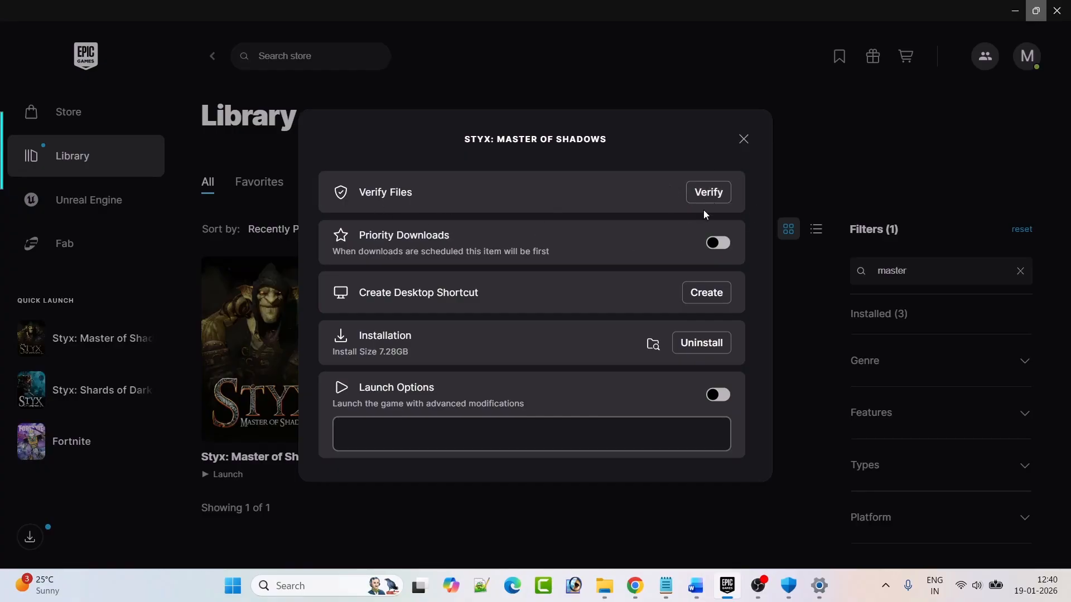
click(742, 138)
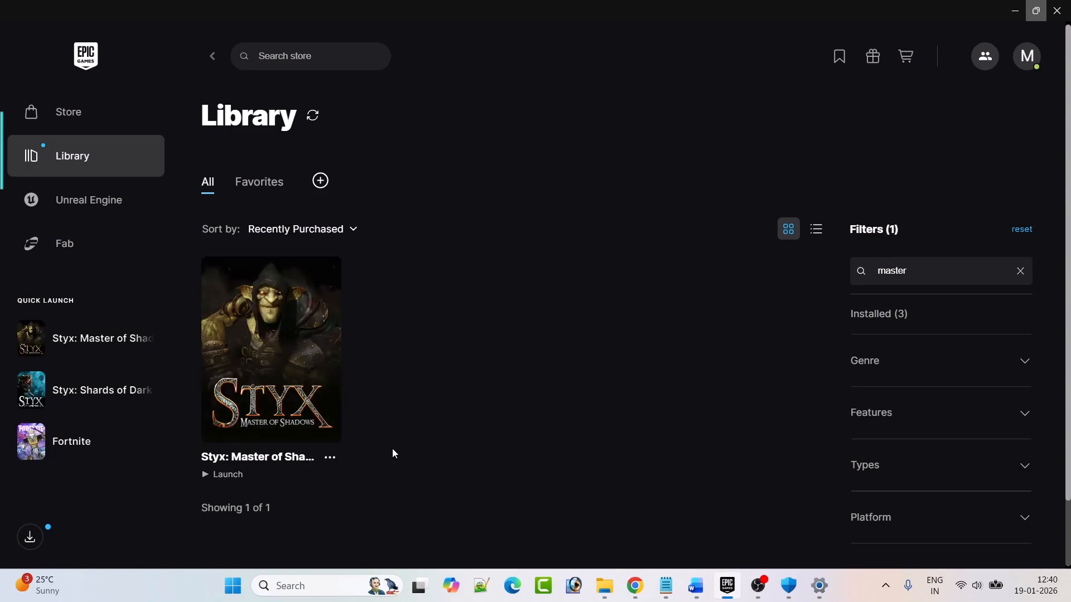
Return to the Word guide and select the Microsoft Visual C++ download link under Fix 8.
click(700, 589)
scroll(424, 329, down, 5)
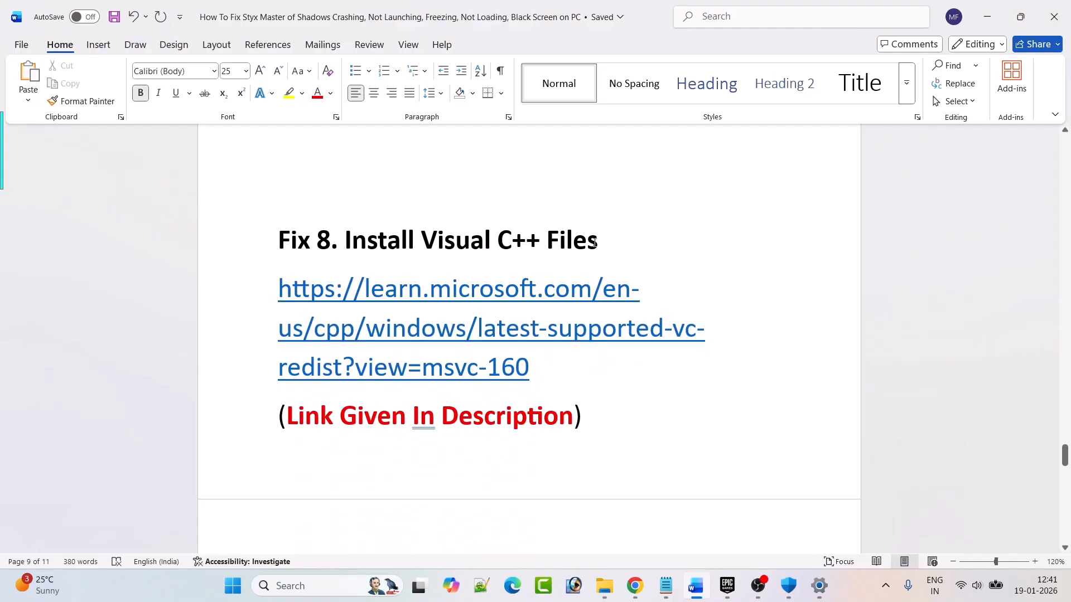
drag(538, 373, 272, 301)
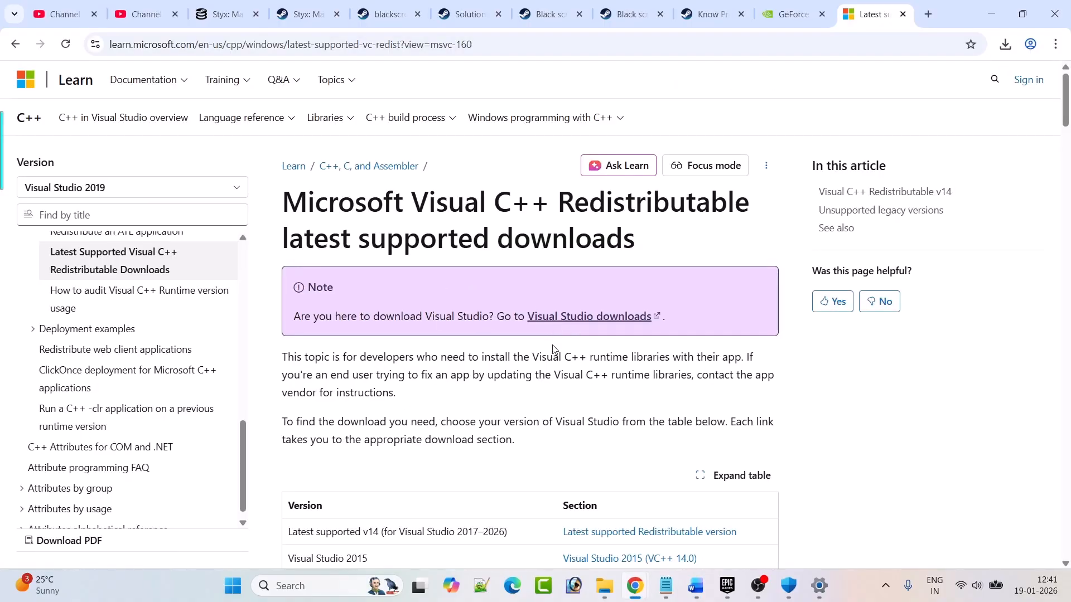
Download the latest supported X64 Visual C++ Redistributable, launch its installer to view the Repair option, and close it.
scroll(554, 350, down, 20)
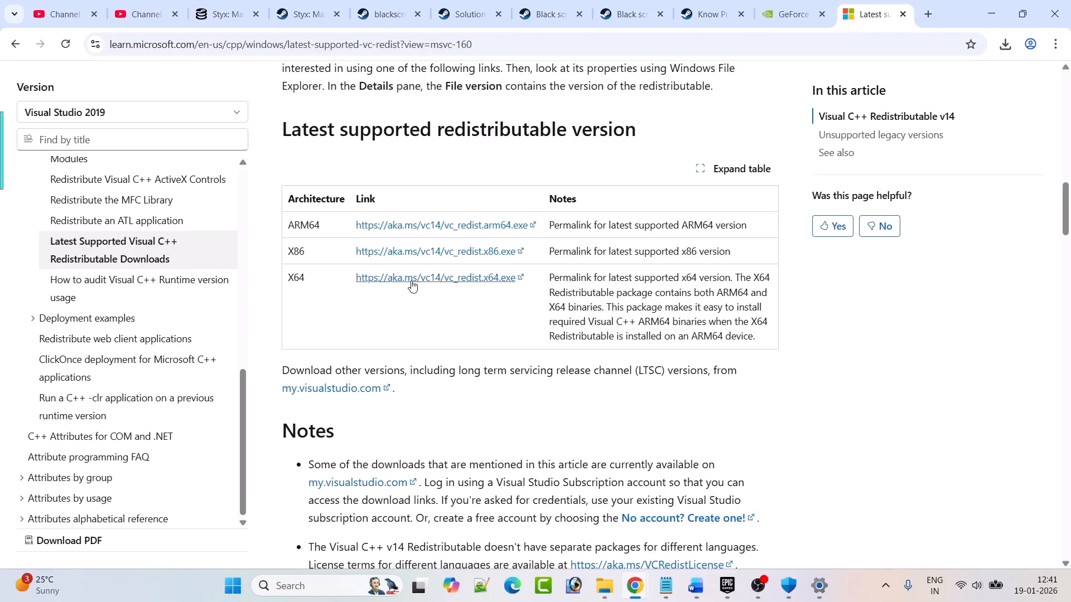
click(412, 284)
click(1006, 45)
click(892, 146)
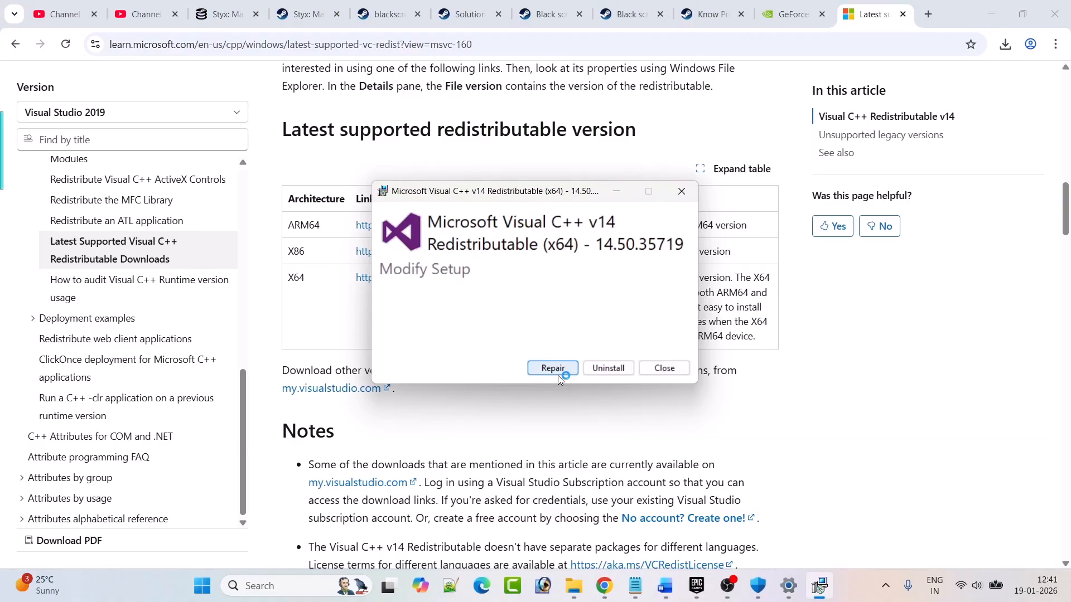
click(682, 191)
Launch the downloaded VC_redist.x86 (1).exe installer to view its Repair option, and close it.
click(1006, 44)
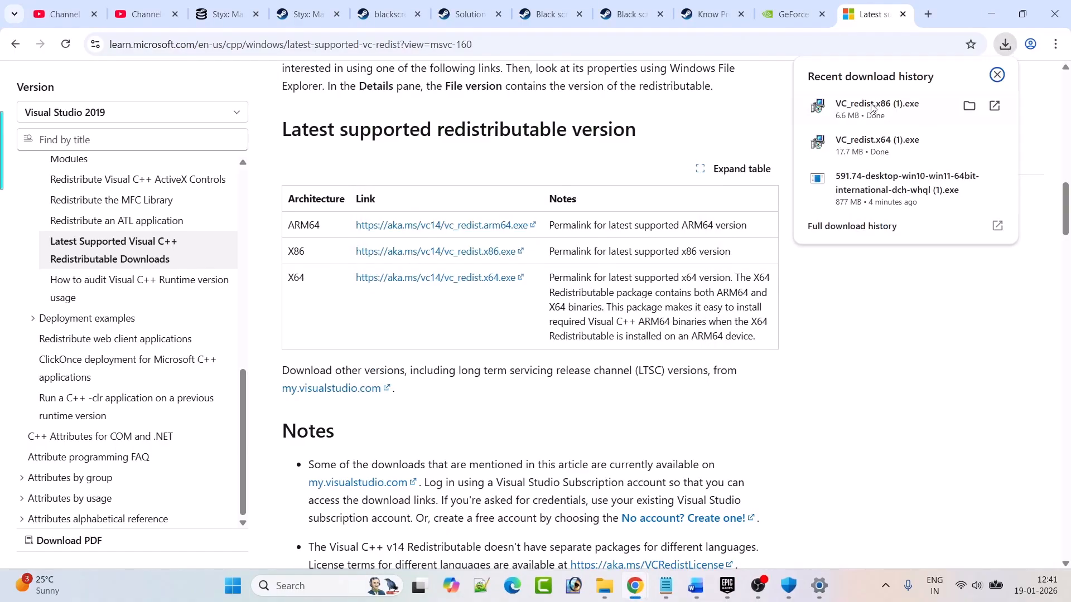
click(904, 116)
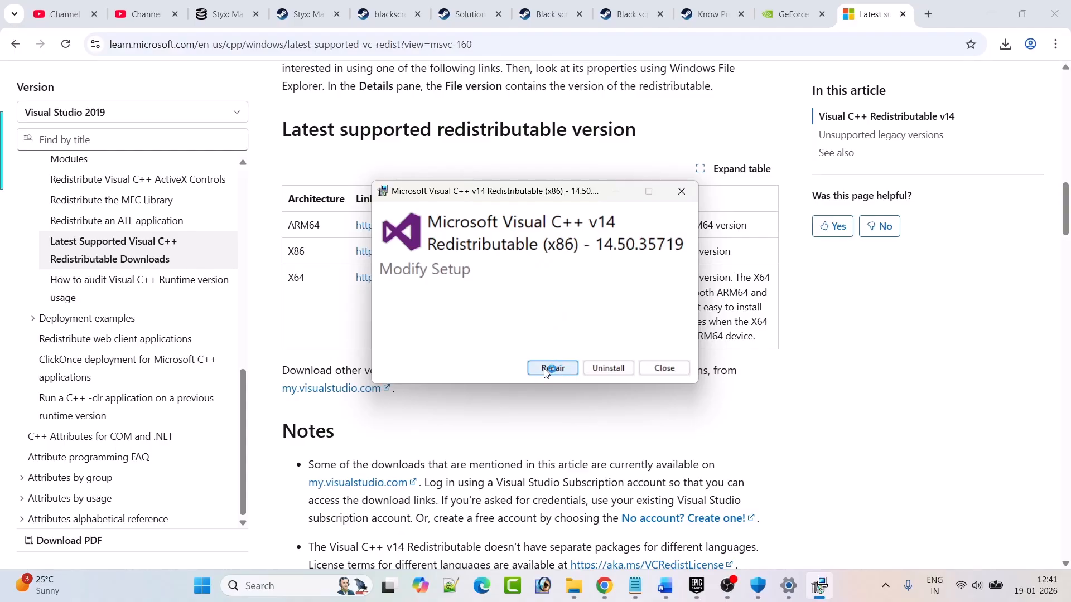
click(682, 191)
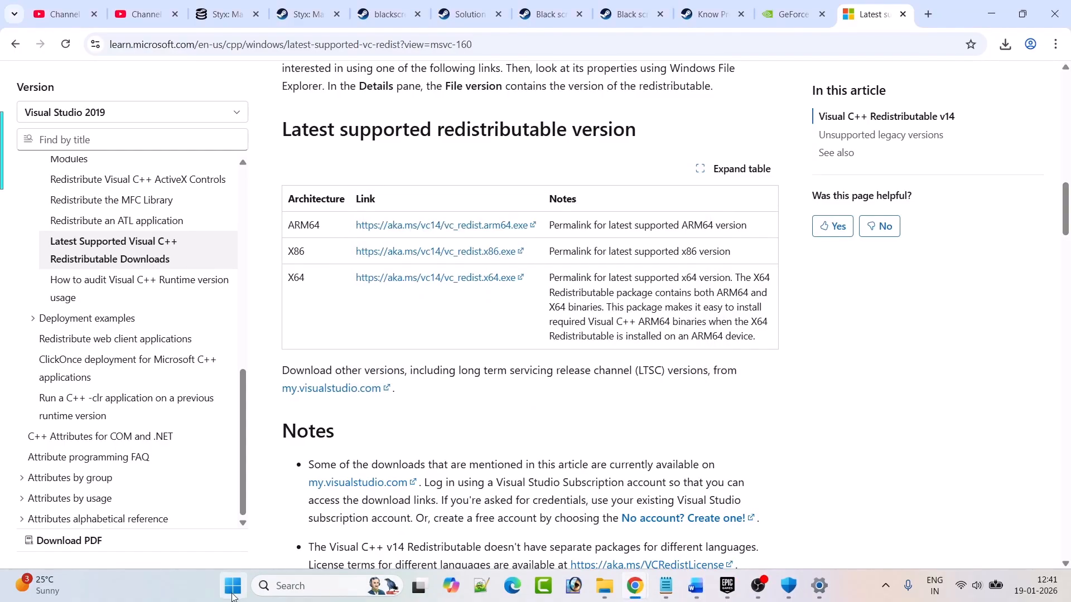
View the Restart option among the Windows power options and dismiss them without restarting.
click(233, 595)
click(708, 538)
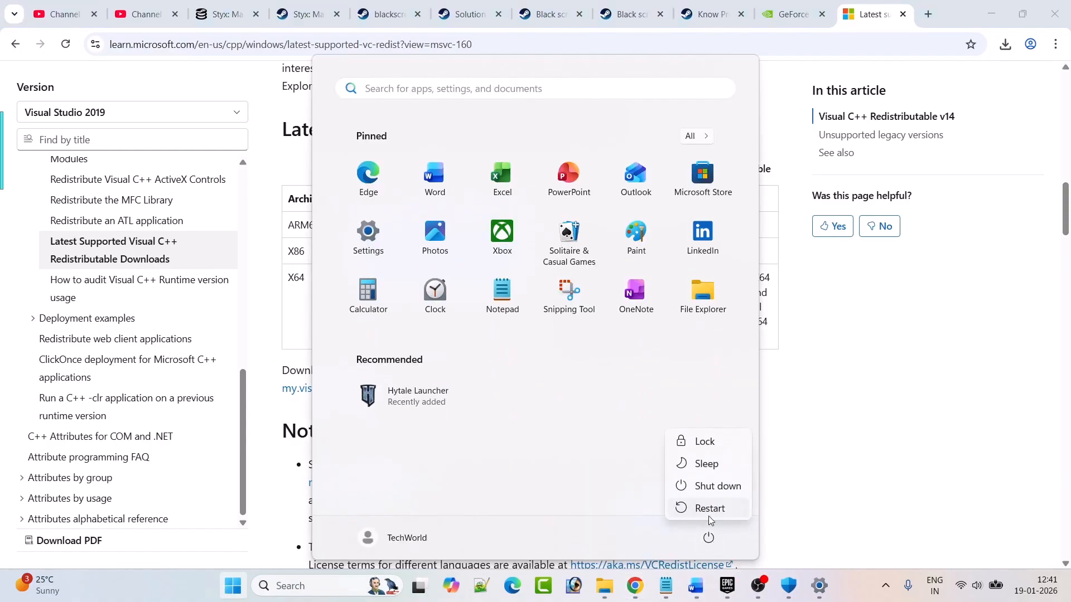
click(836, 503)
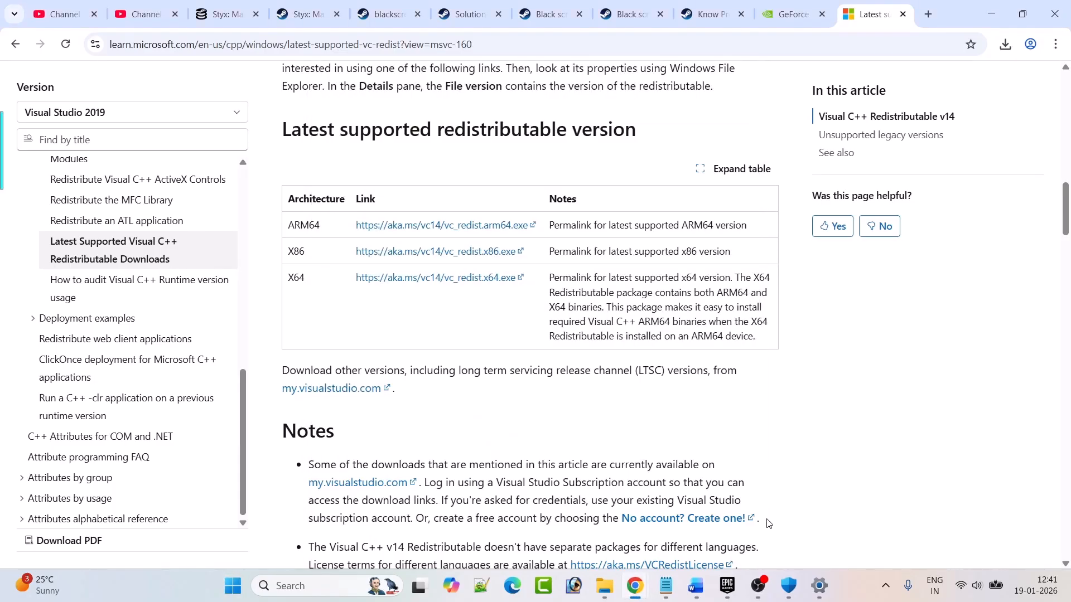
Switch to the Word guide and highlight the Fix 9 heading on updating Windows.
click(697, 586)
scroll(553, 441, down, 10)
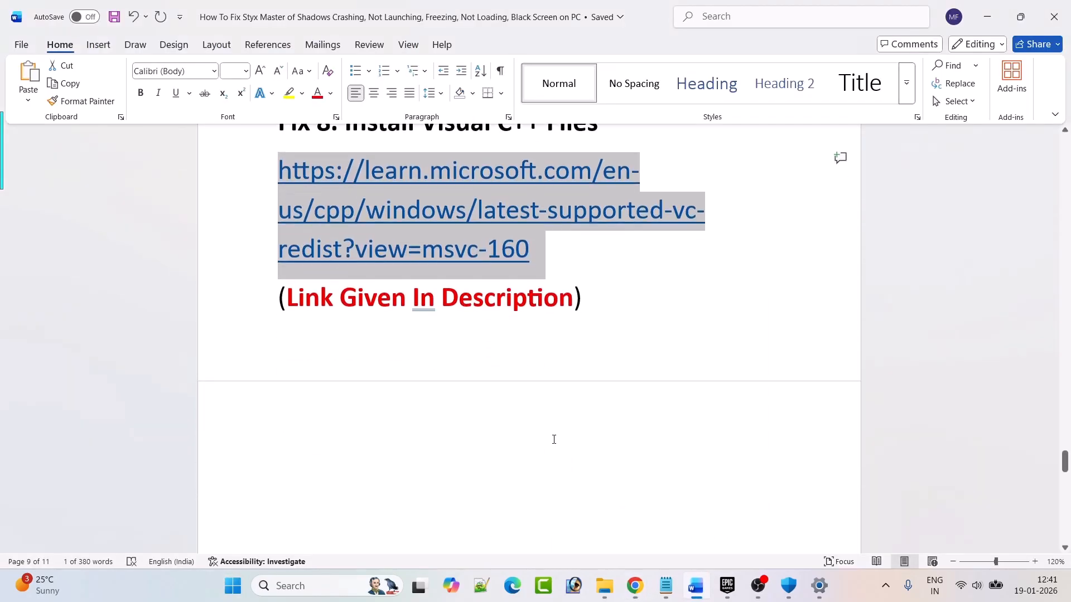
drag(535, 371, 268, 372)
click(622, 438)
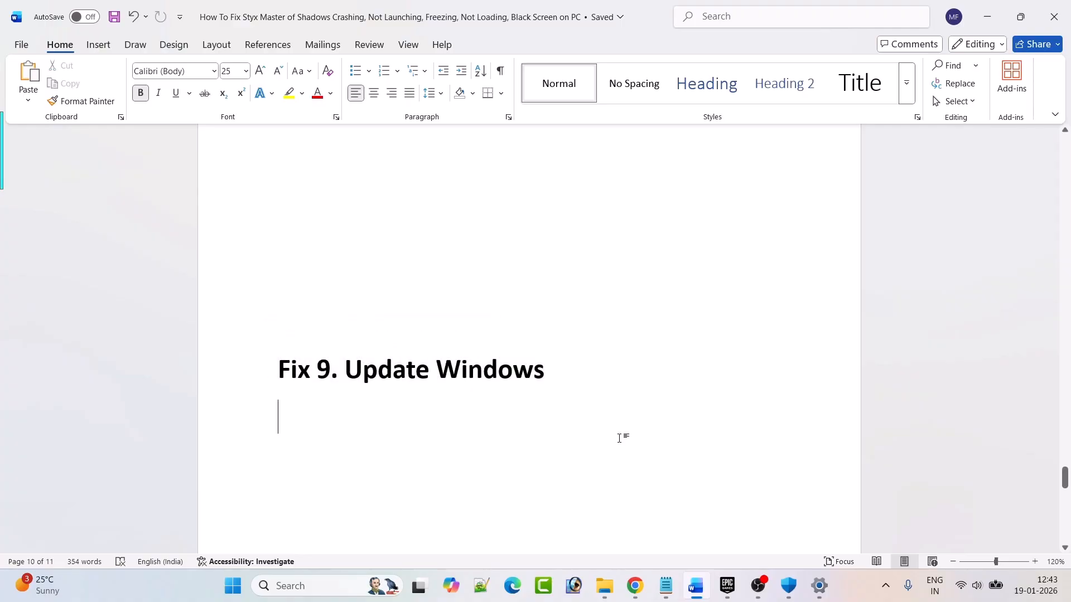
Open Windows Update in the Settings app and check for updates.
click(232, 585)
click(369, 235)
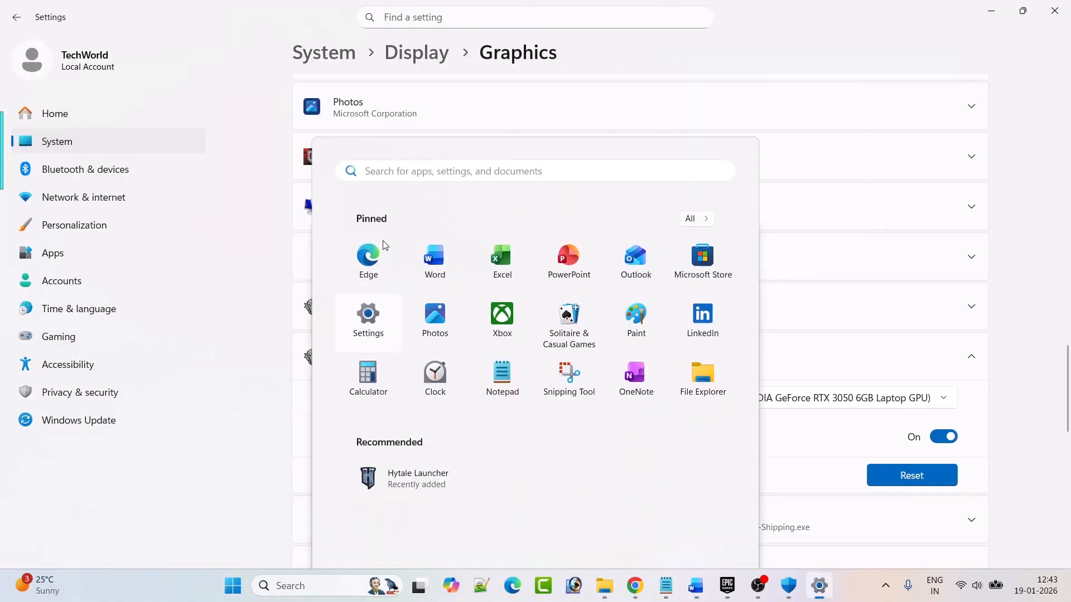
click(90, 429)
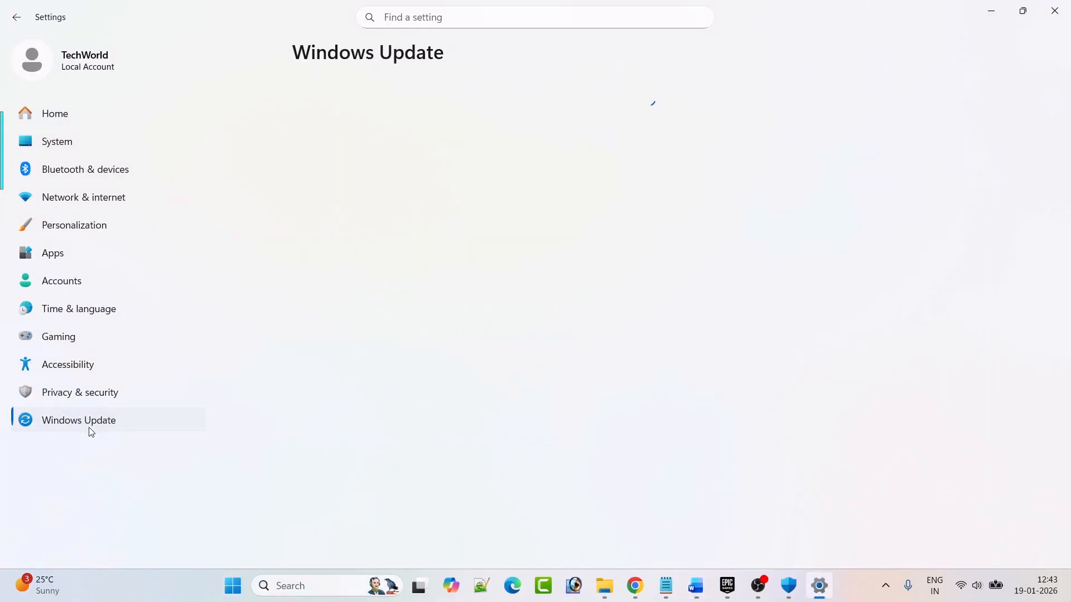
click(931, 117)
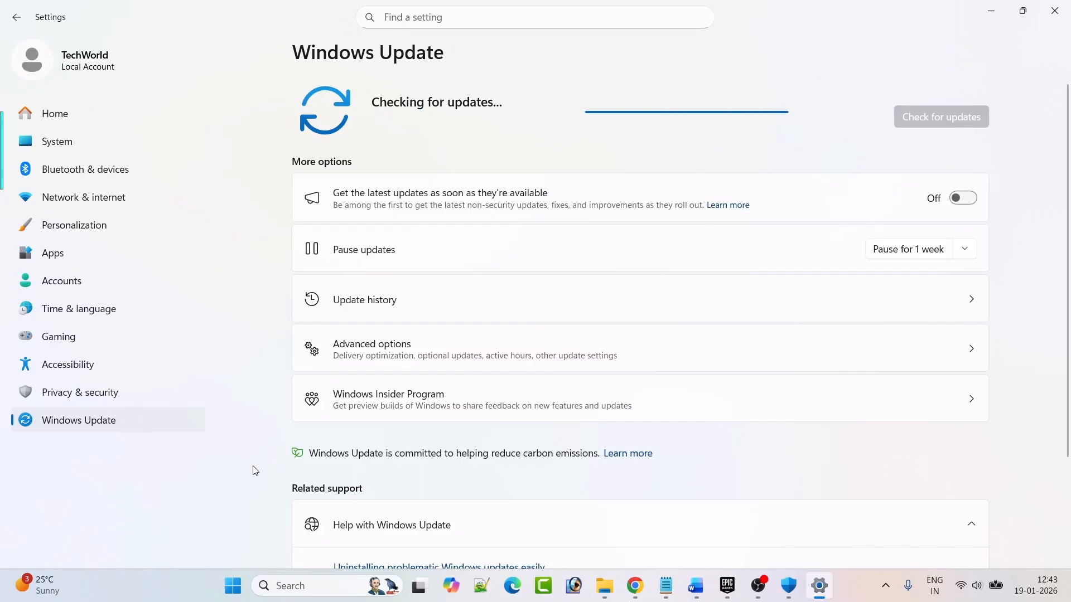
View the Restart power option for finishing the Windows update, dismiss it, and switch to the Epic Games Launcher library.
click(232, 585)
click(708, 538)
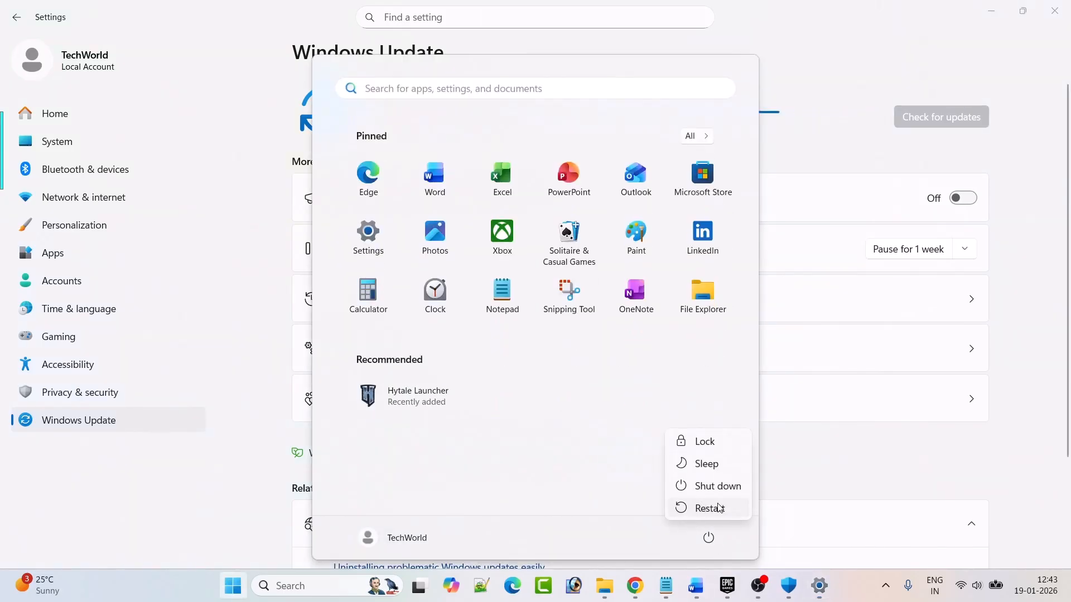
click(842, 473)
click(842, 473)
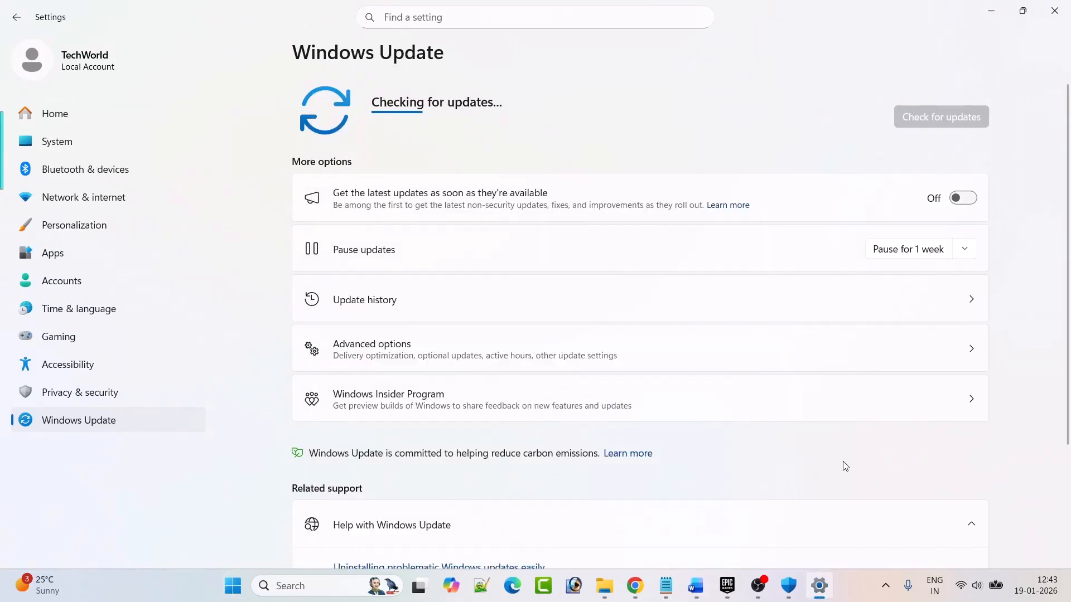
click(727, 585)
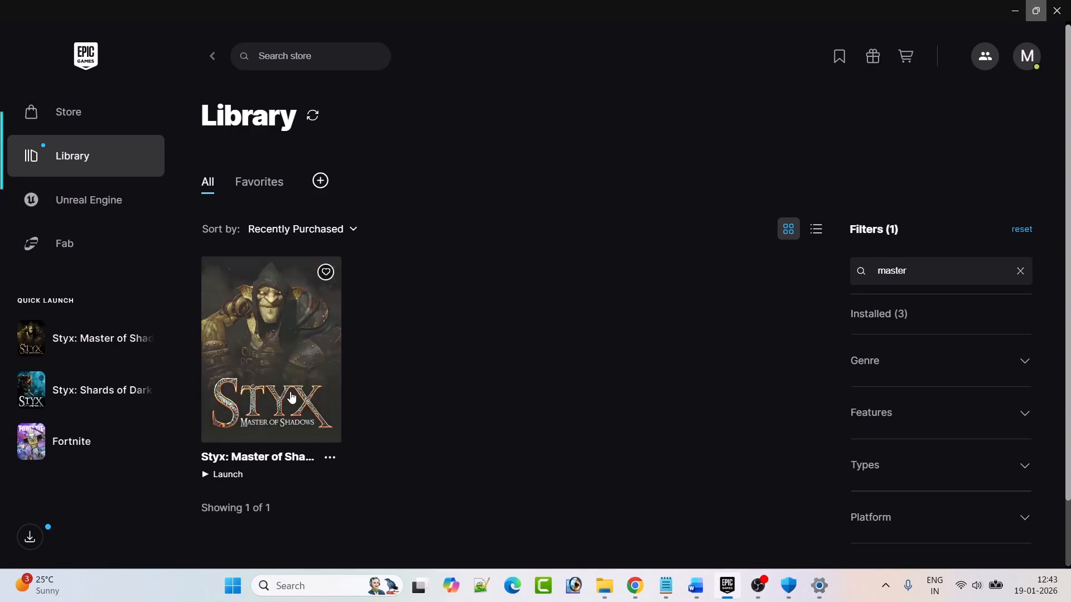
Read Fix 10 on uninstalling and reinstalling the game in the Word guide, and return to the Epic Games Launcher library.
click(696, 585)
scroll(514, 428, down, 5)
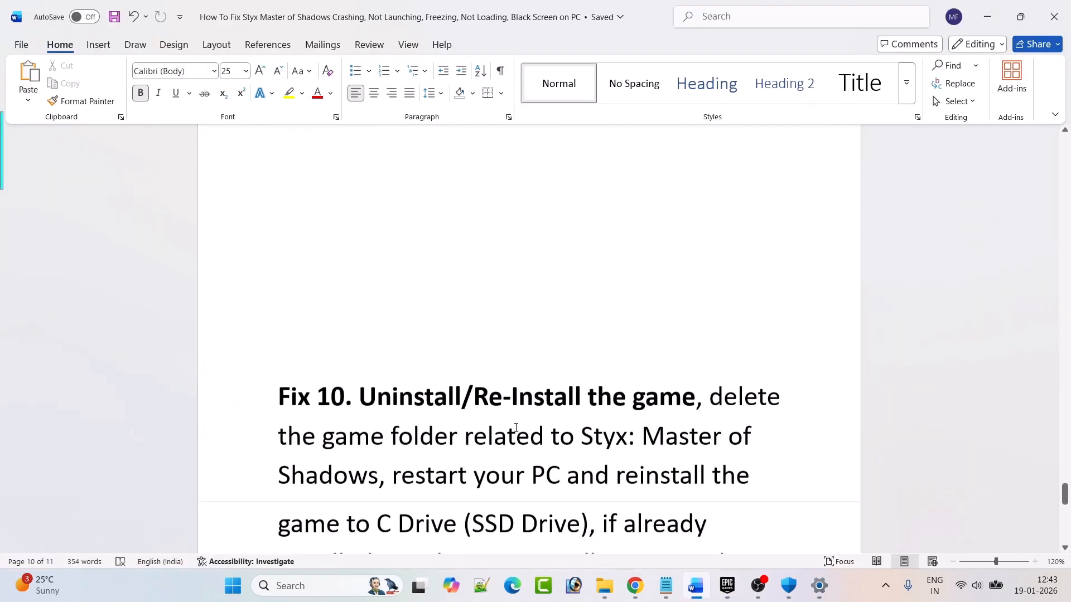
scroll(516, 428, down, 2)
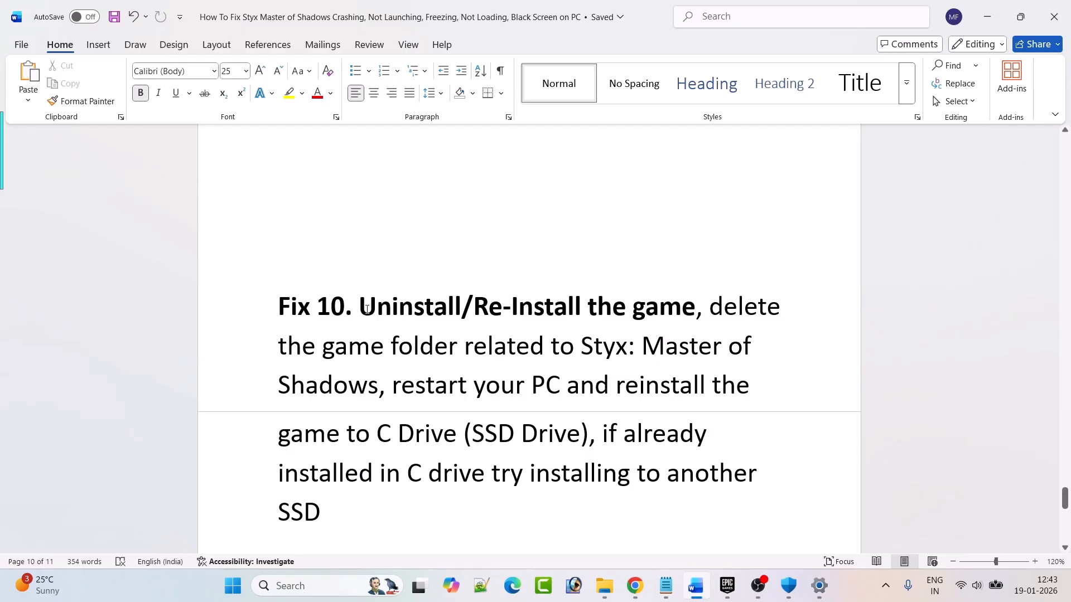
drag(367, 310, 696, 310)
click(633, 357)
drag(588, 353, 551, 385)
click(538, 432)
click(624, 387)
scroll(417, 484, down, 3)
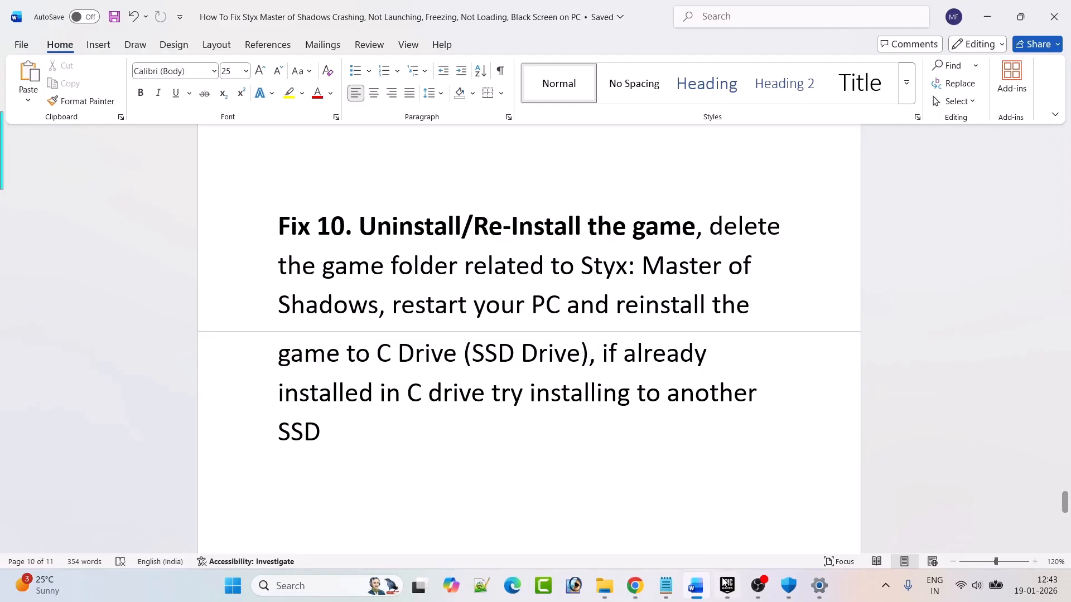
key(alt+Tab)
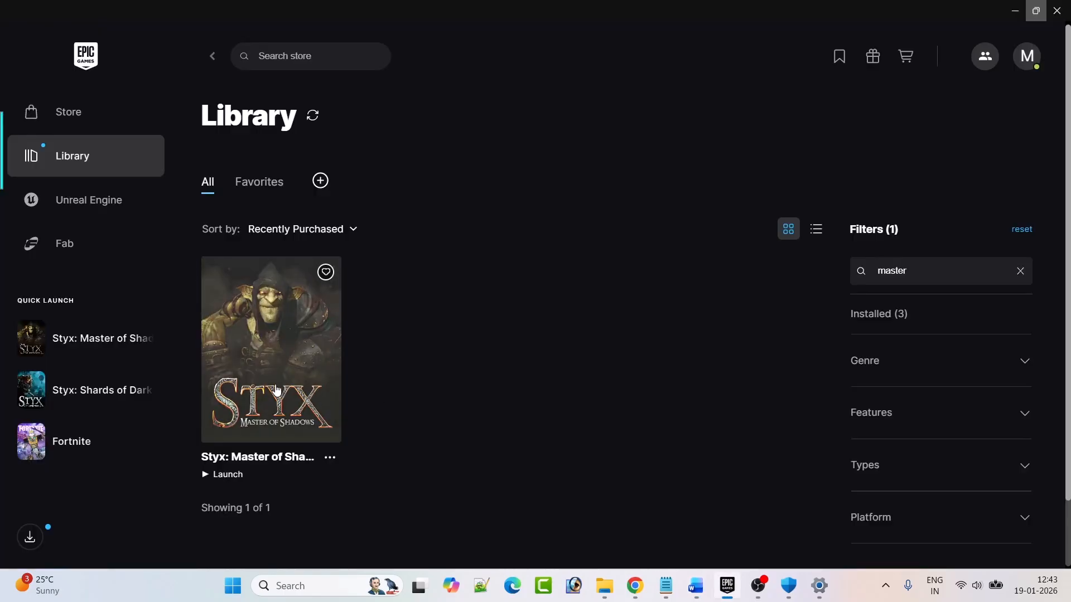